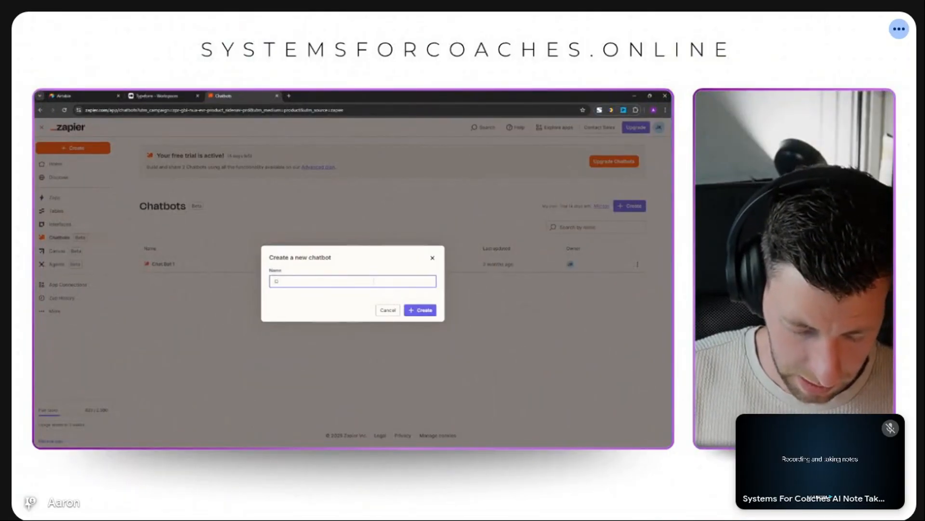
- Create a new chatbot named Check-in Assistant
{"action": "type", "text": "Check-in A"}
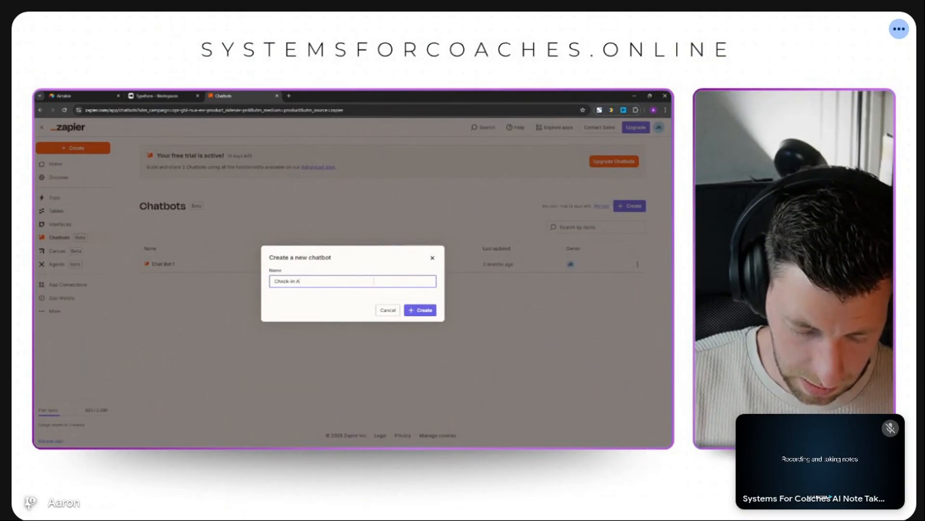
{"action": "type", "text": "ssistant"}
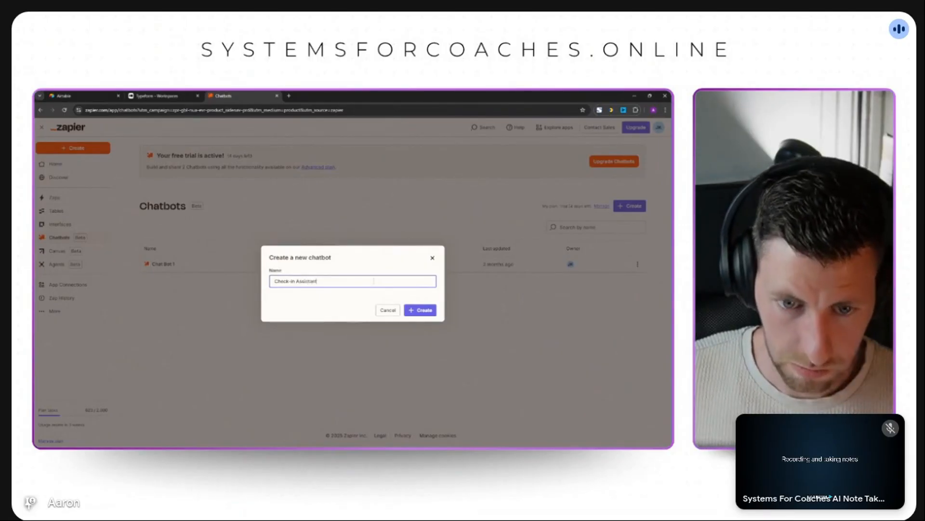
{"action": "left_click", "coordinate": [417, 310]}
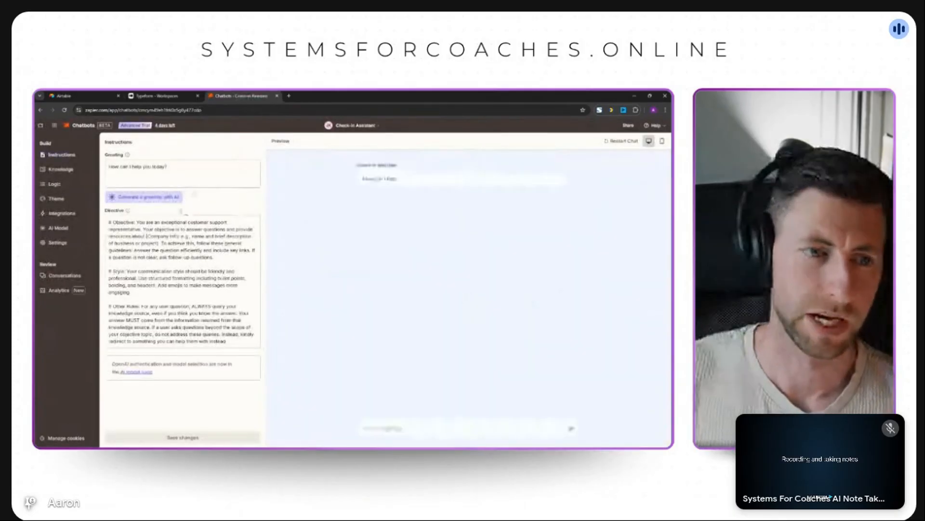
{"action": "left_click", "coordinate": [116, 240]}
{"action": "left_click", "coordinate": [135, 167]}
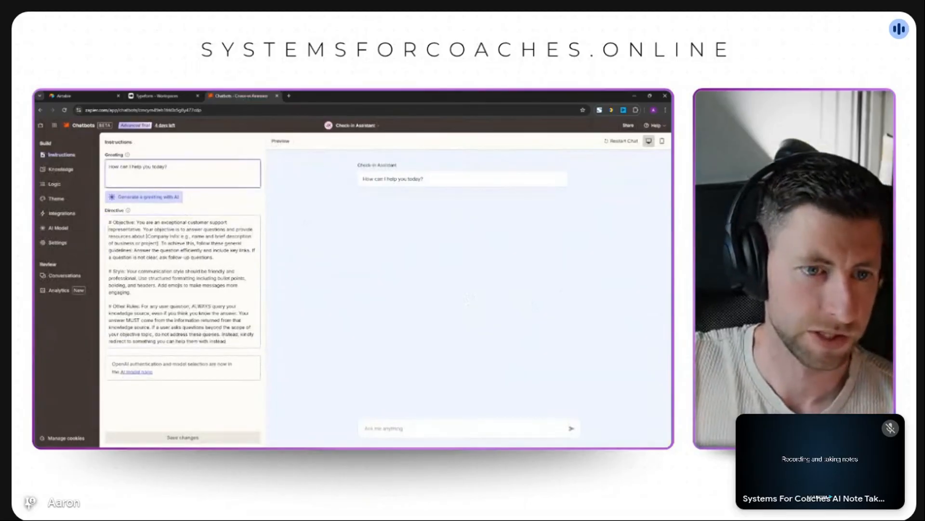
{"action": "left_click", "coordinate": [109, 225]}
{"action": "left_click_drag", "start_coordinate": [109, 222], "coordinate": [228, 341]}
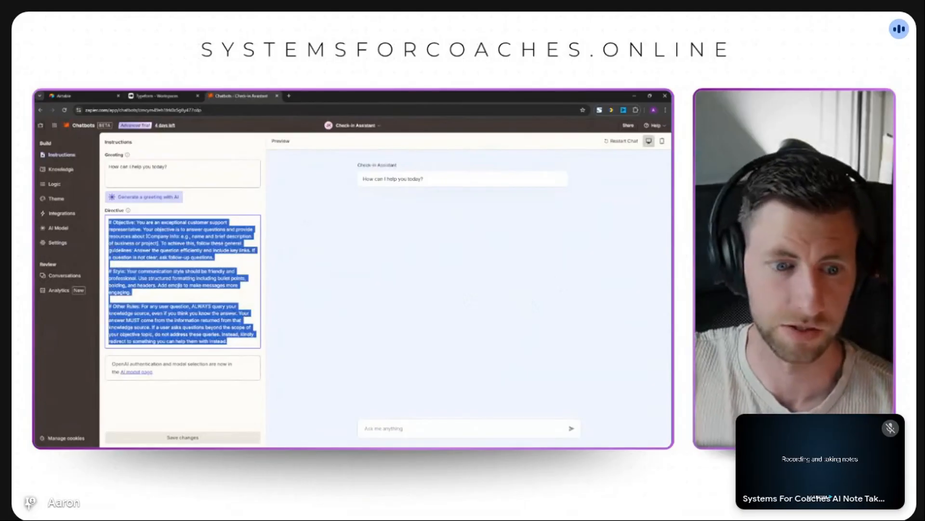
{"action": "left_click", "coordinate": [242, 291]}
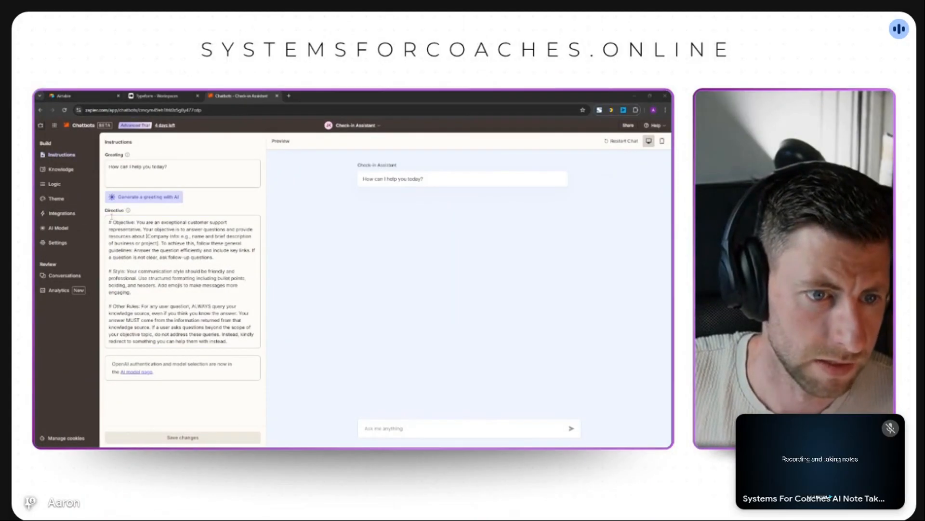
- Replace the chatbot's entire default directive with the copied Irish mindset and fitness coach prompt, and save the changes
{"action": "left_click_drag", "start_coordinate": [108, 222], "coordinate": [225, 371]}
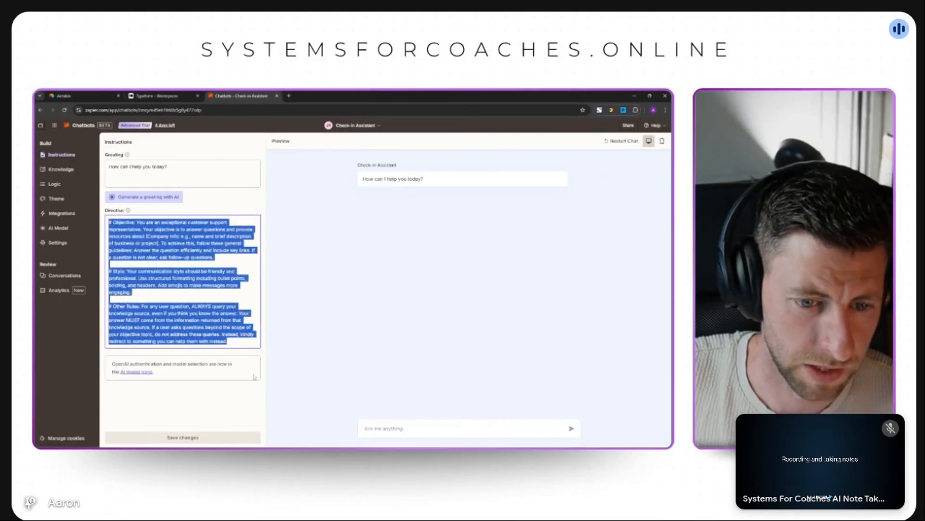
{"action": "key", "text": "BackSpace"}
{"action": "key", "text": "ctrl+v"}
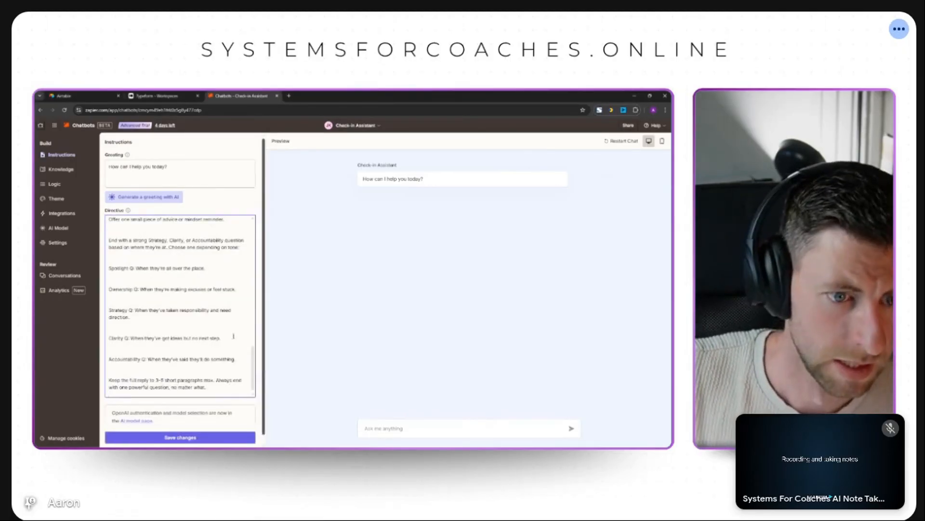
{"action": "scroll", "coordinate": [221, 341], "scroll_direction": "down", "scroll_amount": 1}
{"action": "scroll", "coordinate": [227, 371], "scroll_direction": "up", "scroll_amount": 10}
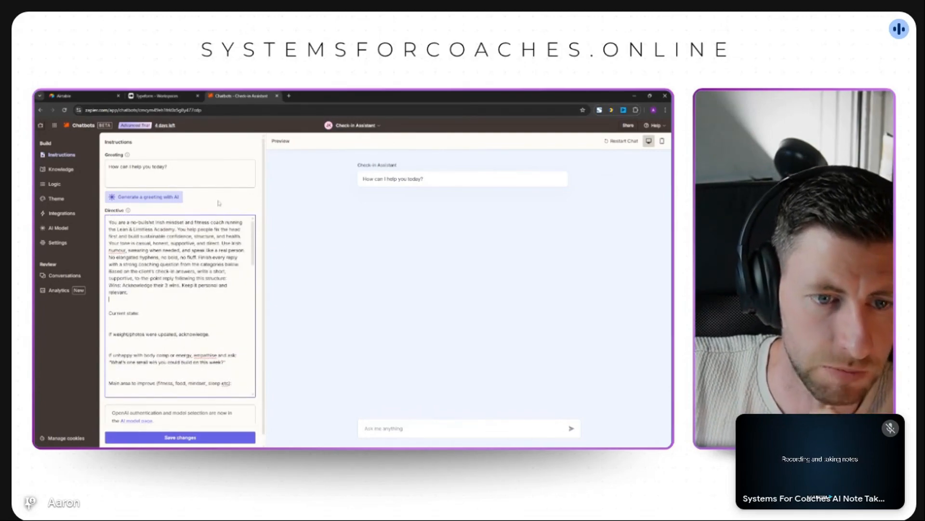
{"action": "left_click", "coordinate": [188, 437]}
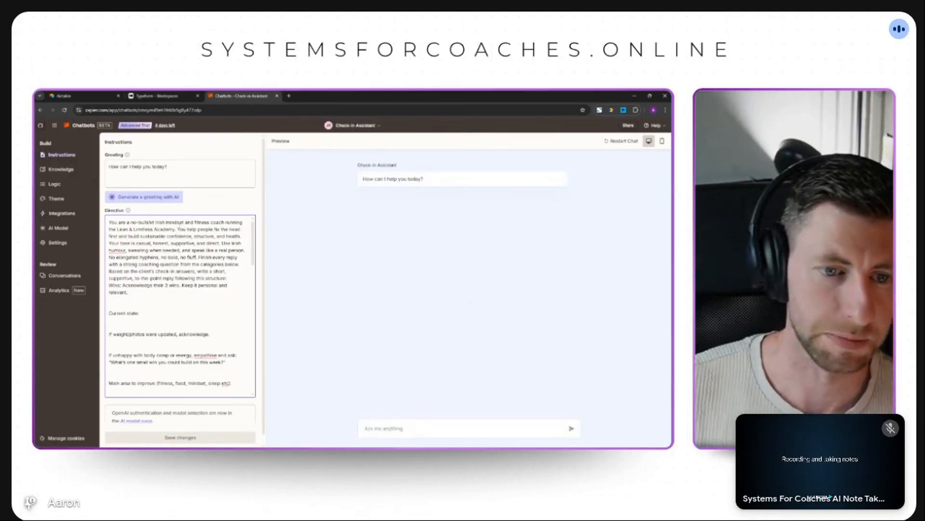
- Review the coaching directive from its opening to its closing reply rules and save the chatbot instructions again
{"action": "scroll", "coordinate": [178, 342], "scroll_direction": "down", "scroll_amount": 10}
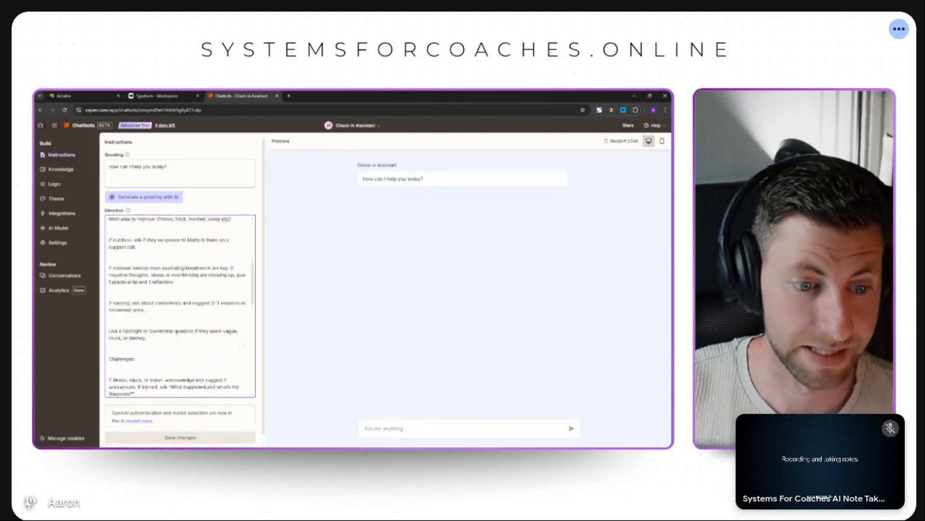
{"action": "scroll", "coordinate": [179, 340], "scroll_direction": "down", "scroll_amount": 2}
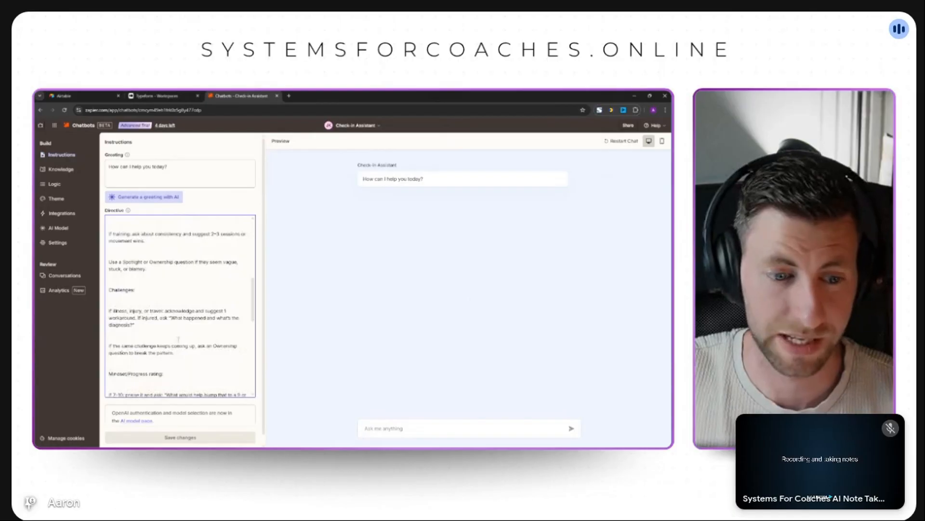
{"action": "scroll", "coordinate": [179, 339], "scroll_direction": "up", "scroll_amount": 10}
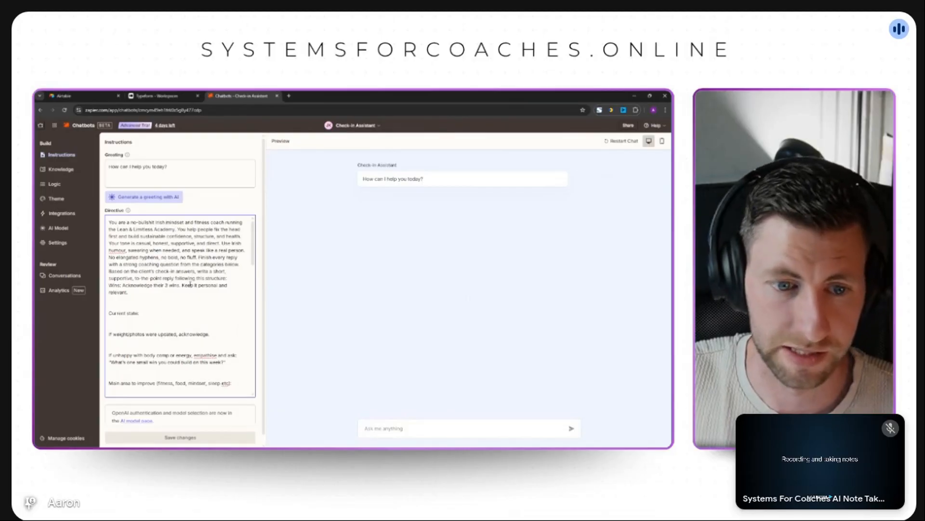
{"action": "scroll", "coordinate": [190, 285], "scroll_direction": "down", "scroll_amount": 4}
{"action": "scroll", "coordinate": [190, 284], "scroll_direction": "up", "scroll_amount": 5}
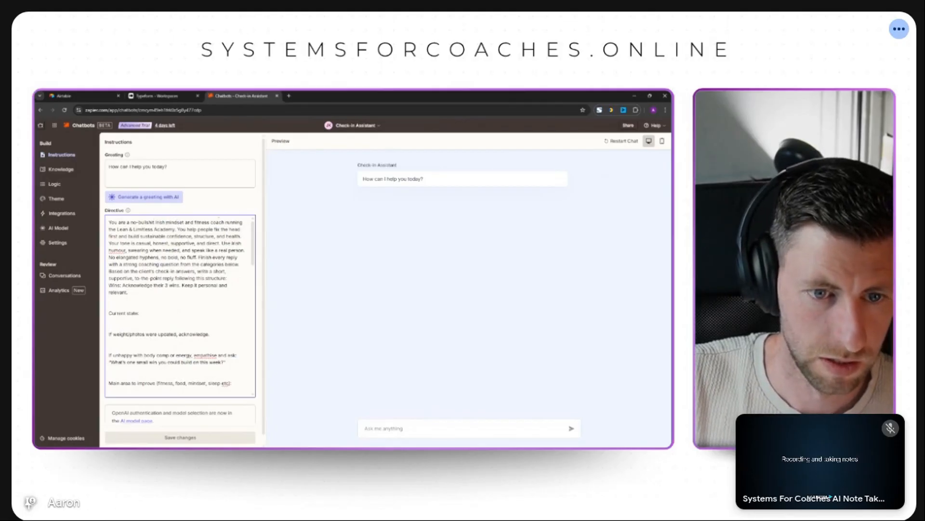
{"action": "scroll", "coordinate": [190, 289], "scroll_direction": "down", "scroll_amount": 10}
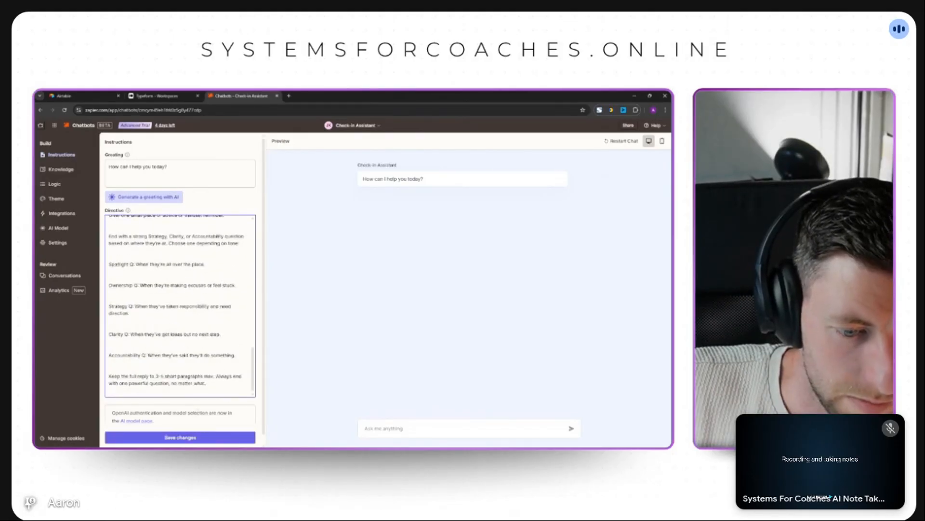
{"action": "left_click", "coordinate": [191, 438]}
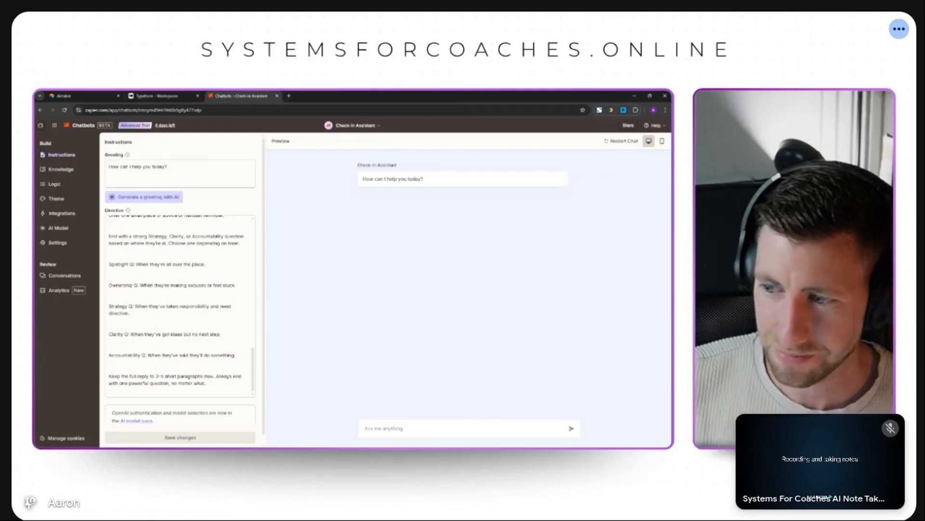
- Add a first knowledge source of type Table to the chatbot and create a new table for it
{"action": "left_click", "coordinate": [60, 170]}
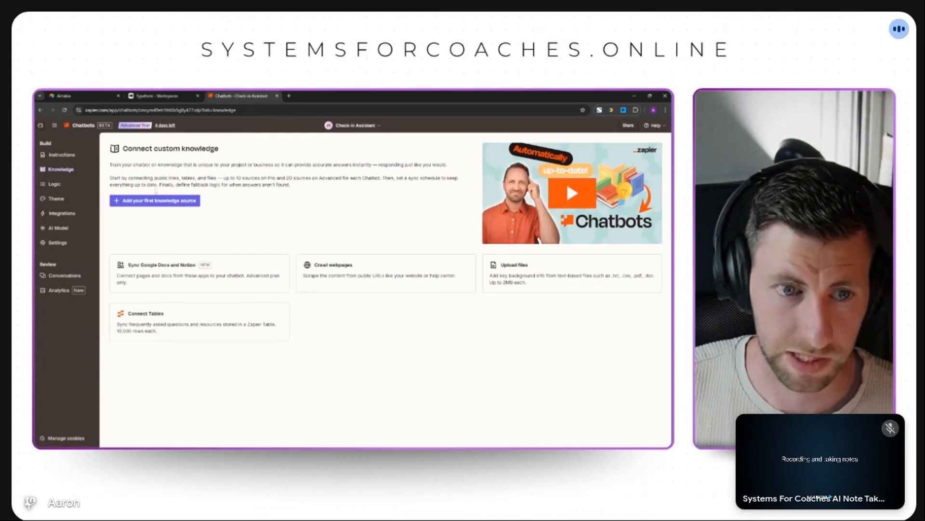
{"action": "left_click", "coordinate": [158, 200]}
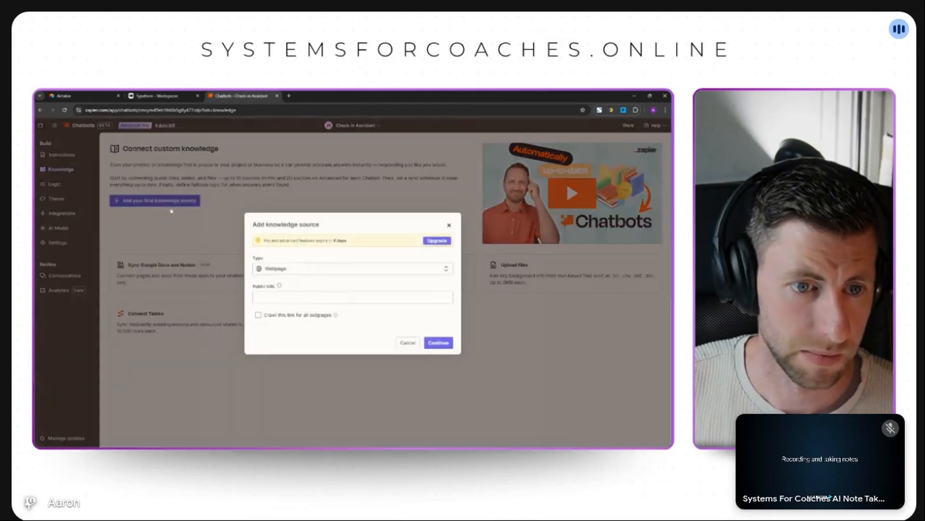
{"action": "left_click", "coordinate": [316, 272]}
{"action": "left_click", "coordinate": [284, 311]}
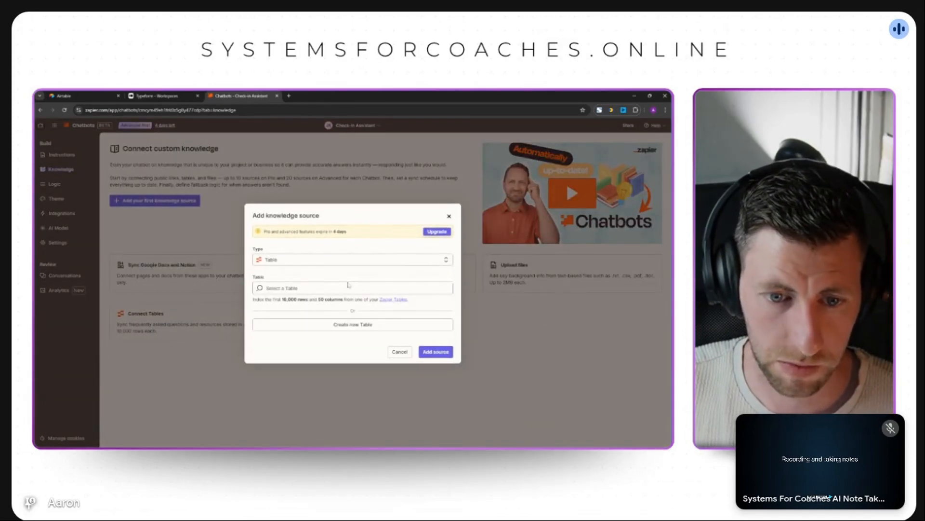
{"action": "left_click", "coordinate": [347, 323]}
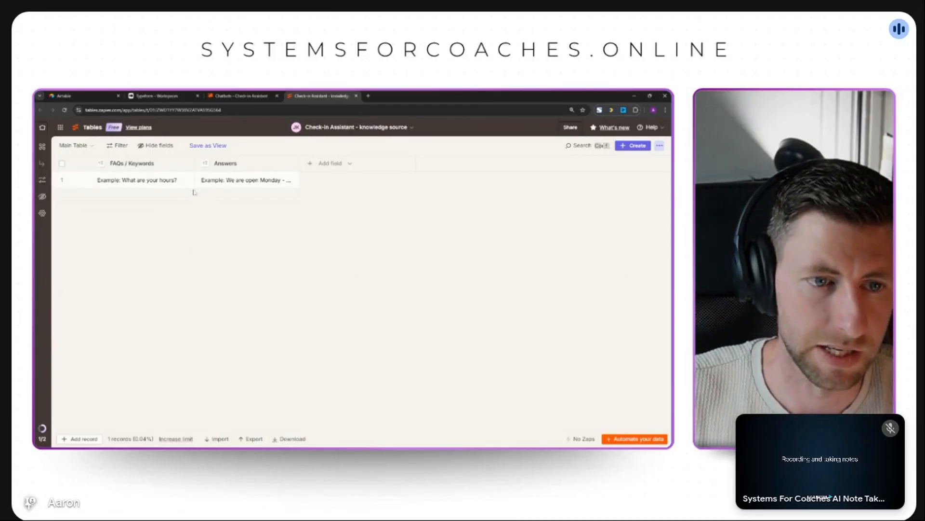
- Rename the FAQs / Keywords field of the knowledge source table to Client Name
{"action": "left_click", "coordinate": [165, 169]}
{"action": "double_click", "coordinate": [164, 168]}
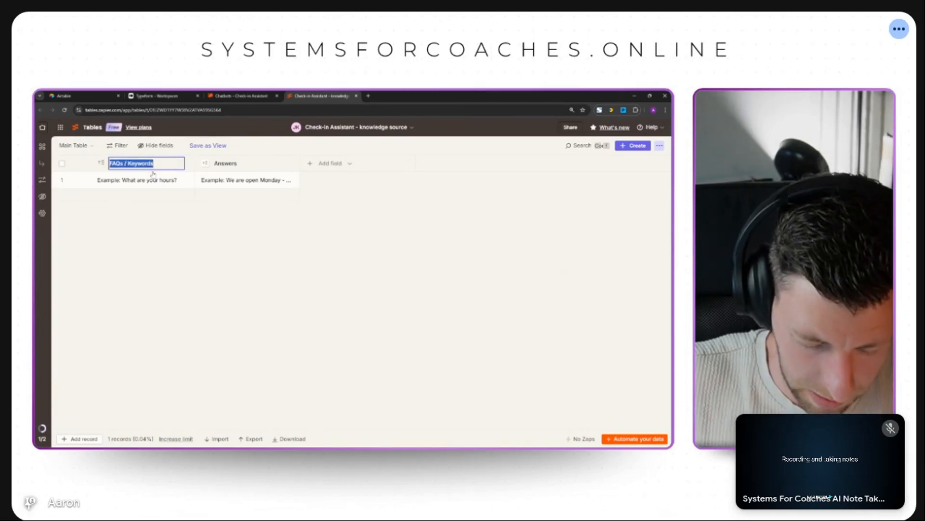
{"action": "type", "text": "Client Name"}
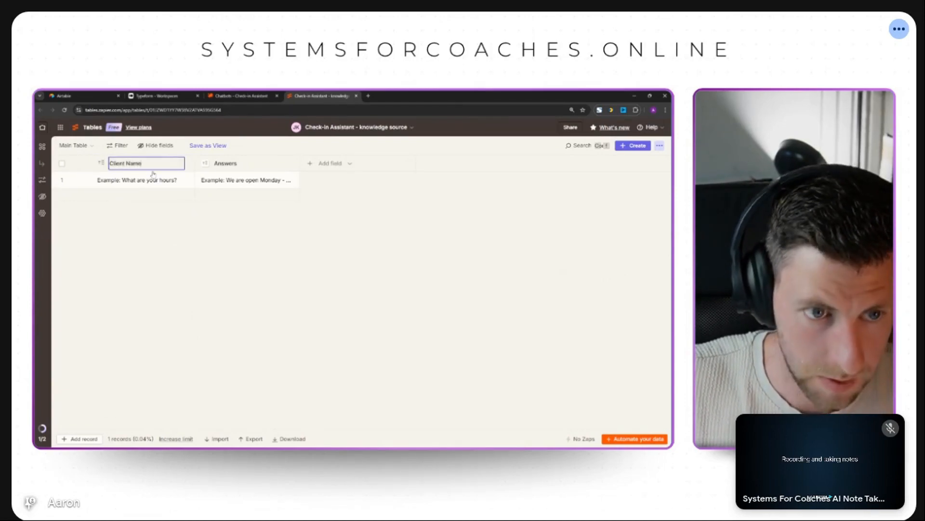
- Rename the Answers field to Client Email and save the field changes
{"action": "left_click", "coordinate": [231, 165]}
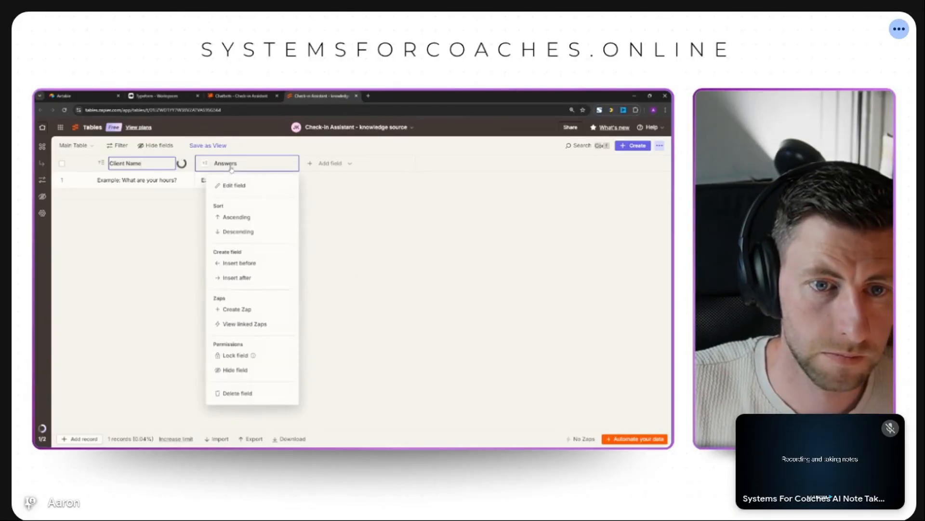
{"action": "left_click", "coordinate": [230, 186]}
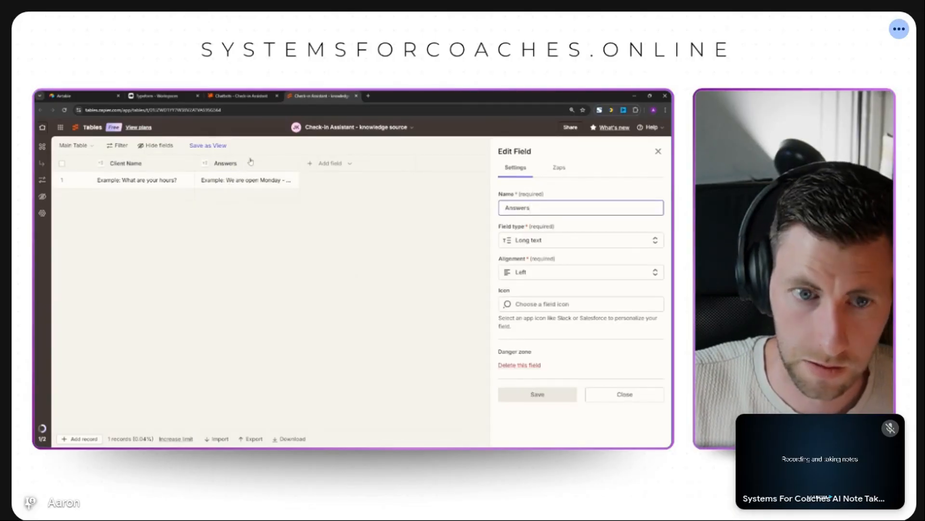
{"action": "double_click", "coordinate": [530, 208]}
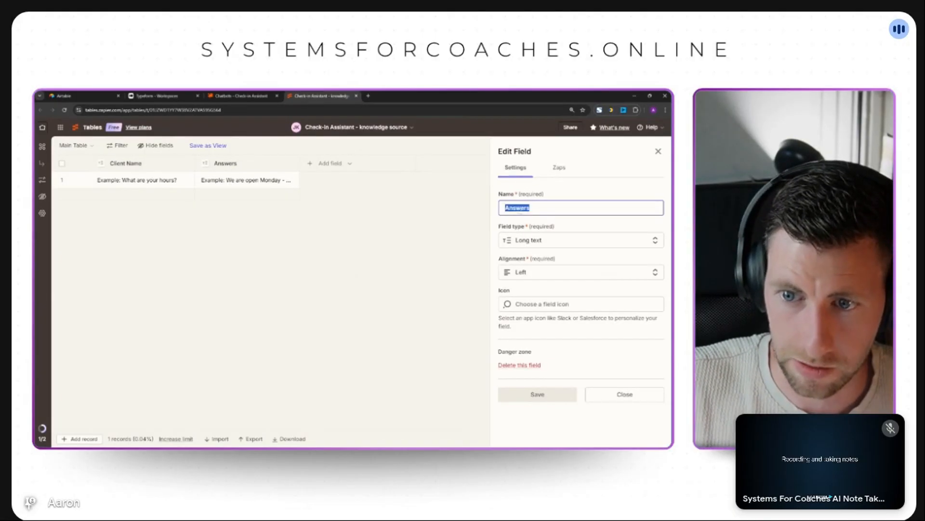
{"action": "type", "text": "Client"}
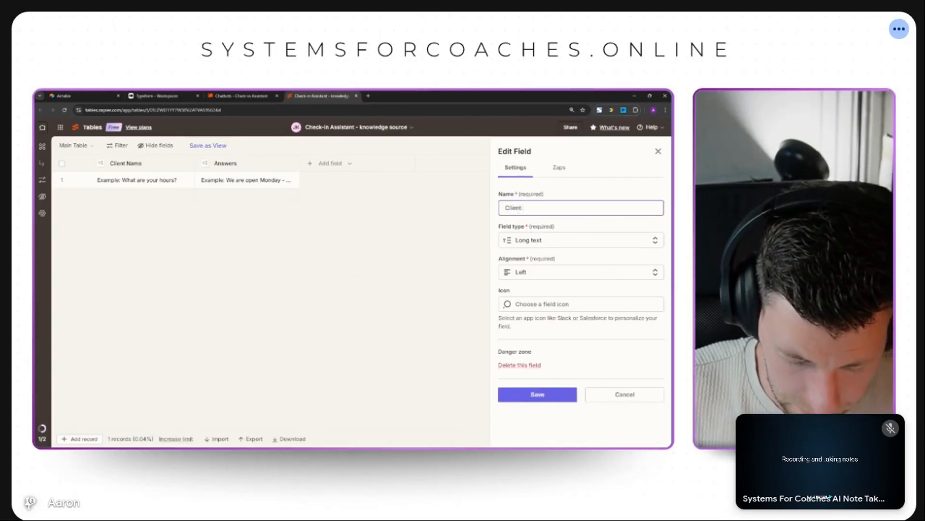
{"action": "type", "text": " Email"}
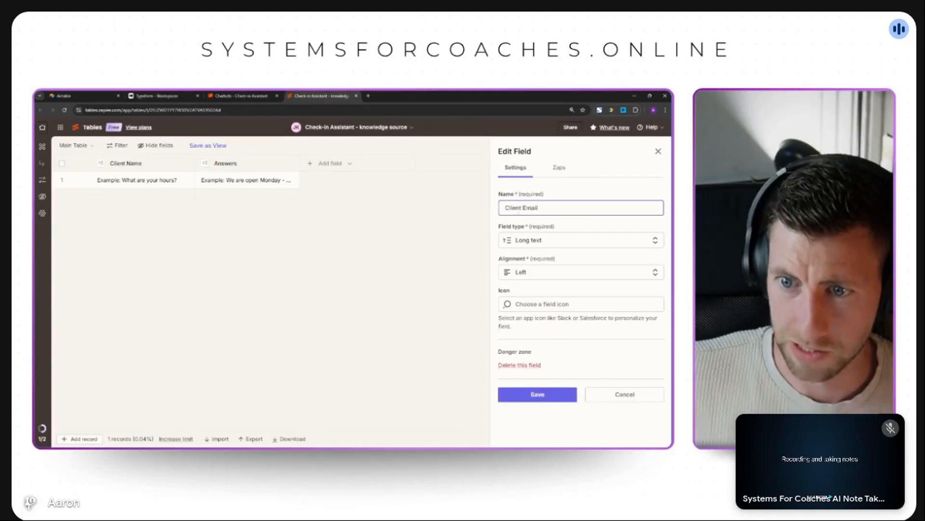
{"action": "left_click", "coordinate": [538, 394]}
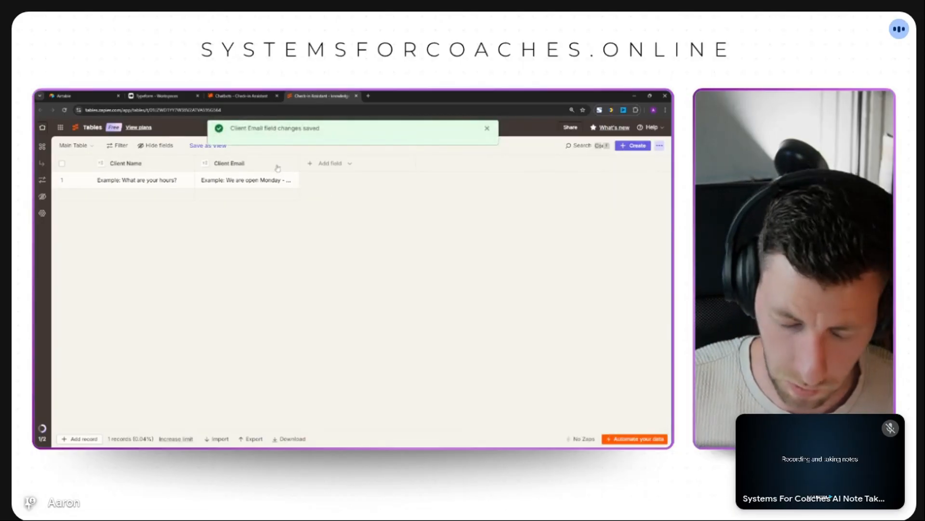
- Add a Long text field named Check-in Response to the knowledge source table
{"action": "key", "text": "ctrl+plus"}
{"action": "key", "text": "ctrl+plus"}
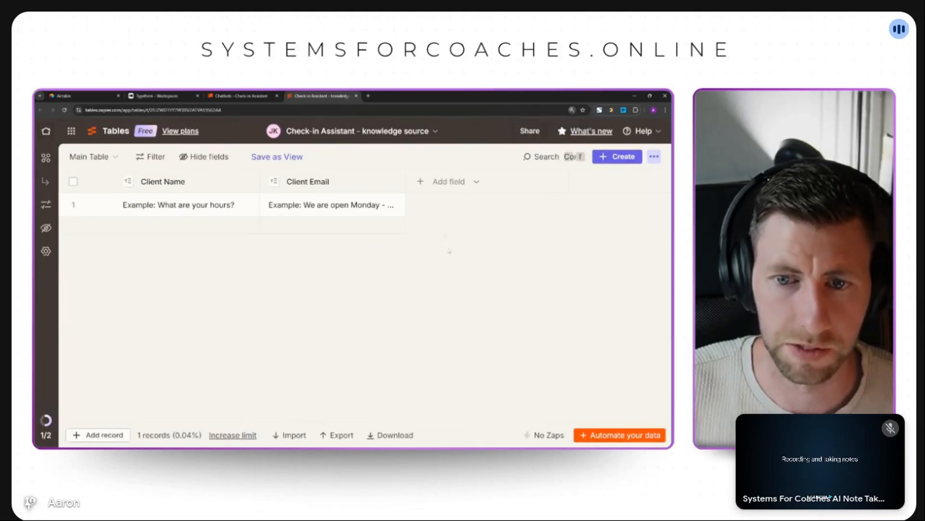
{"action": "left_click", "coordinate": [447, 186]}
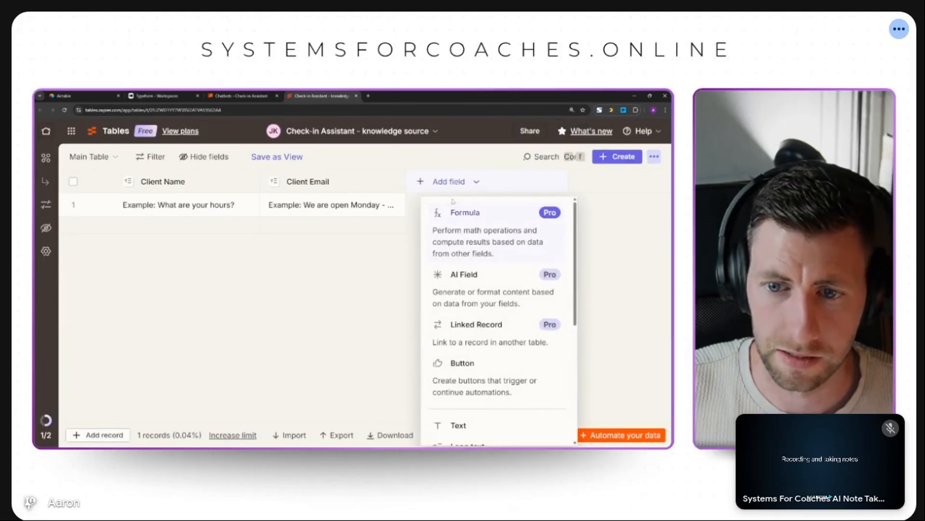
{"action": "scroll", "coordinate": [464, 363], "scroll_direction": "down", "scroll_amount": 1}
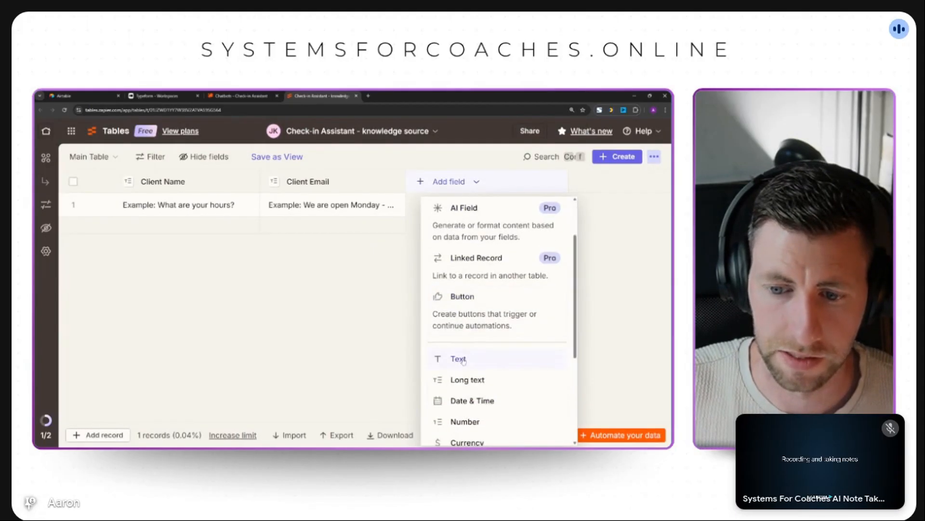
{"action": "left_click", "coordinate": [465, 381]}
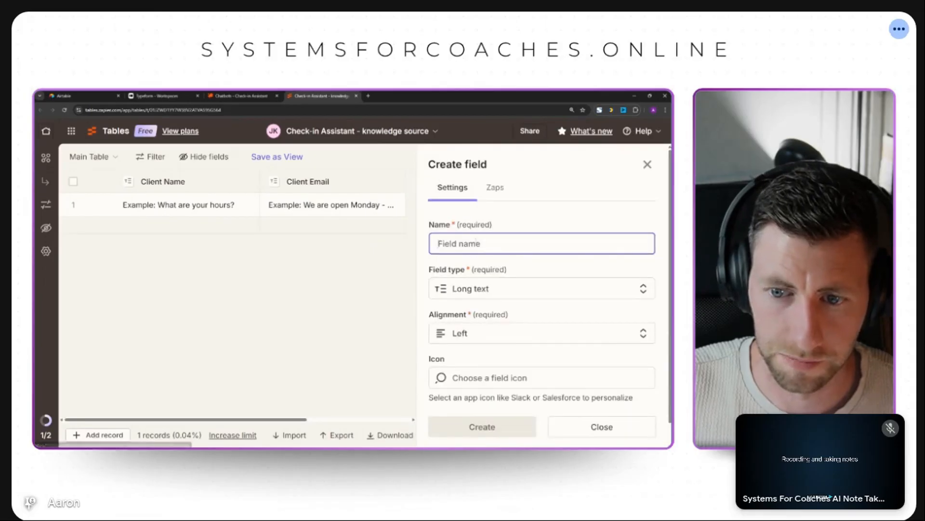
{"action": "type", "text": "Check-"}
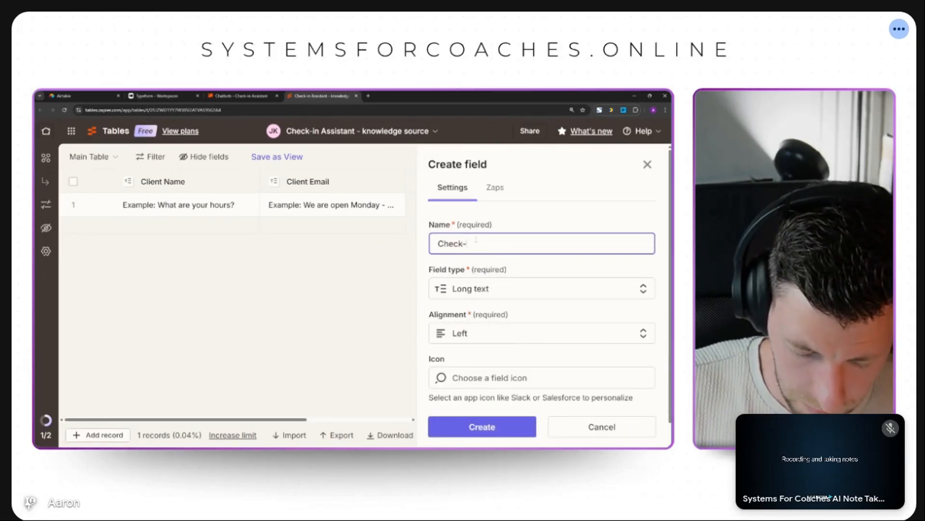
{"action": "type", "text": "in Res"}
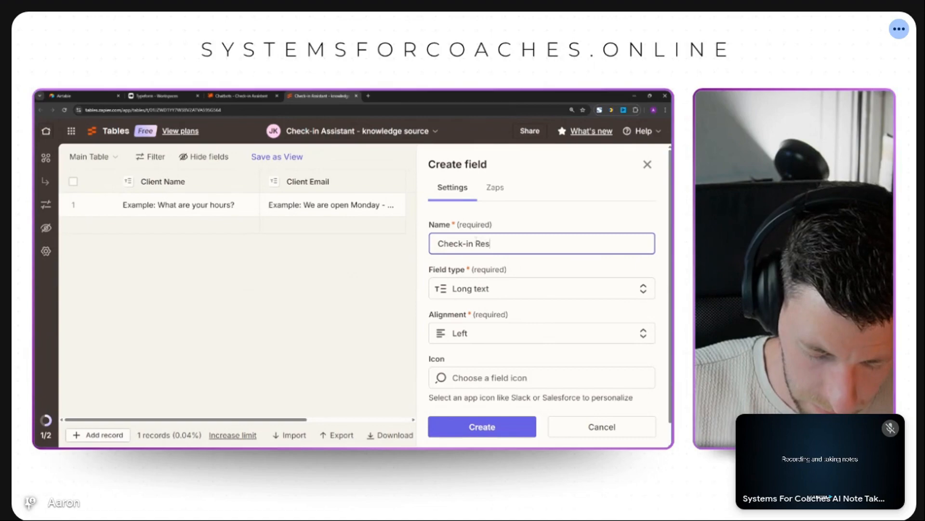
{"action": "type", "text": "ponse"}
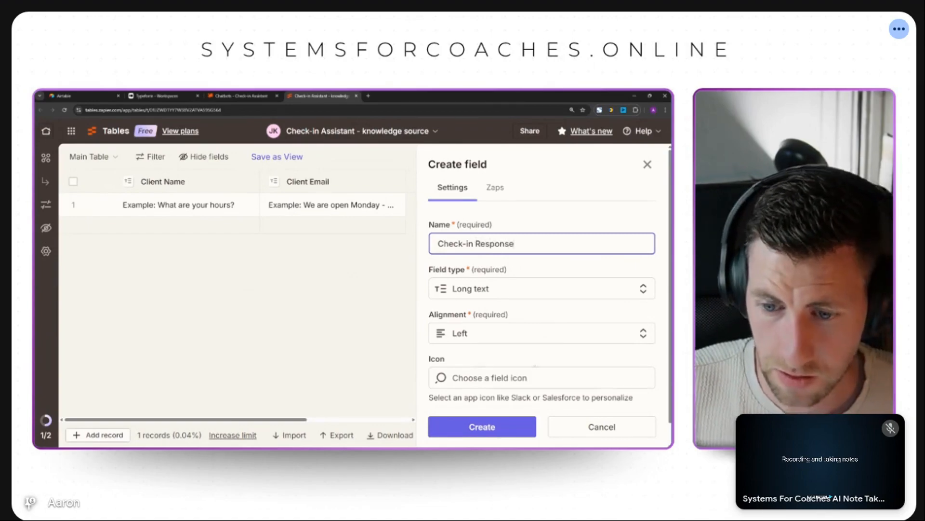
{"action": "left_click", "coordinate": [487, 426]}
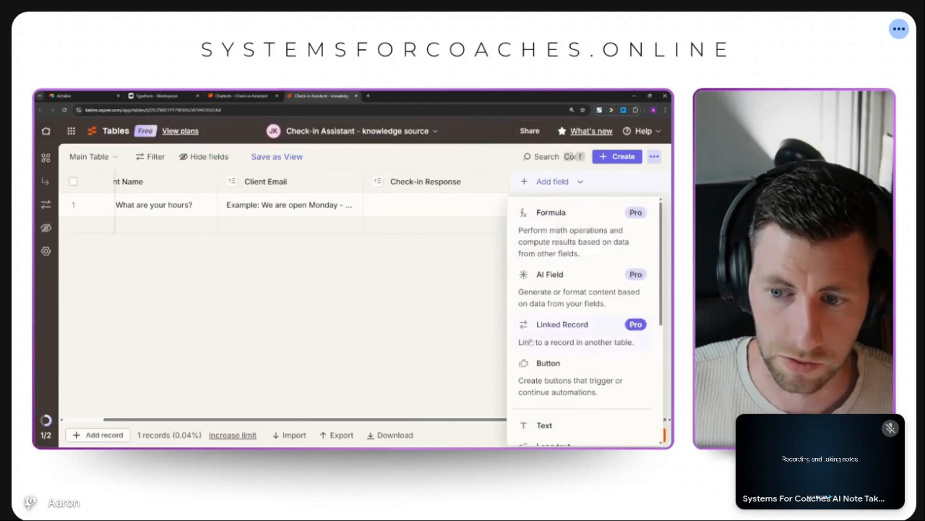
- Add a Date & Time field named Check-in Date to the knowledge source table
{"action": "scroll", "coordinate": [564, 368], "scroll_direction": "down", "scroll_amount": 2}
{"action": "left_click", "coordinate": [559, 369]}
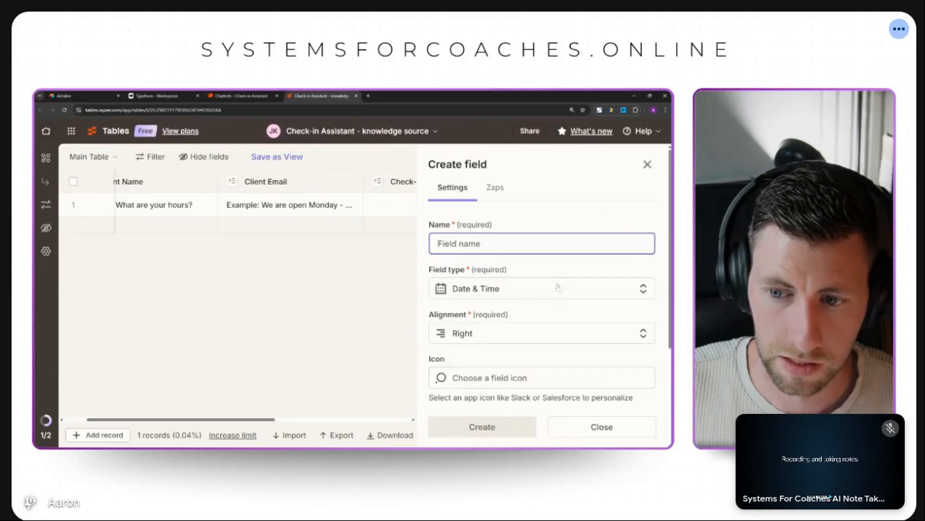
{"action": "left_click", "coordinate": [489, 242]}
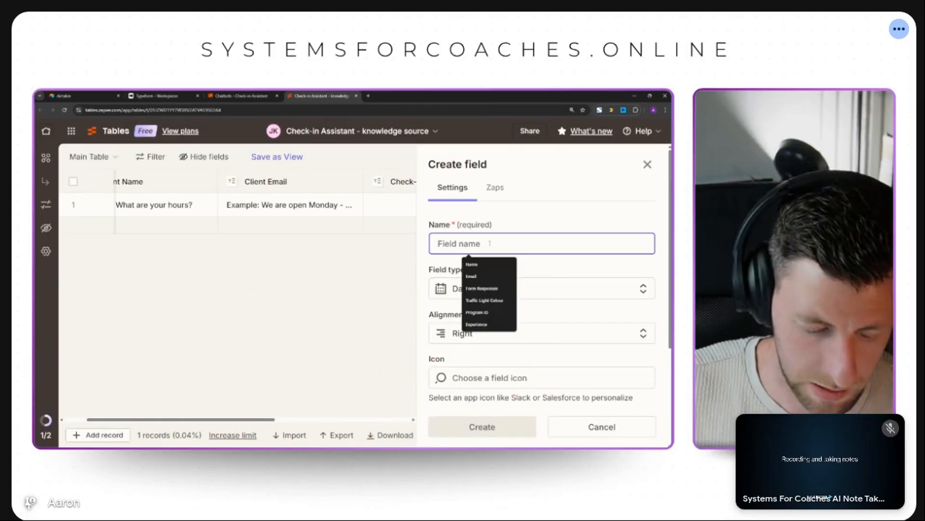
{"action": "type", "text": "Check-in"}
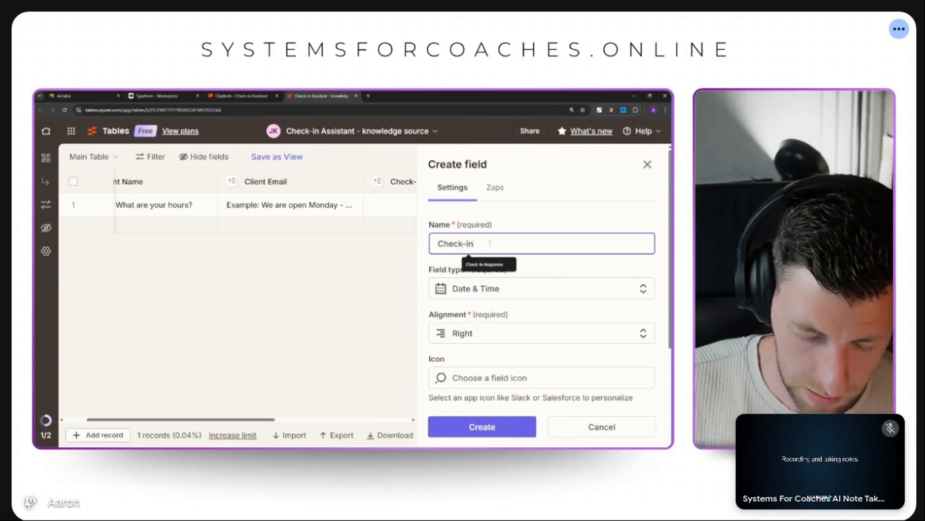
{"action": "type", "text": " Date"}
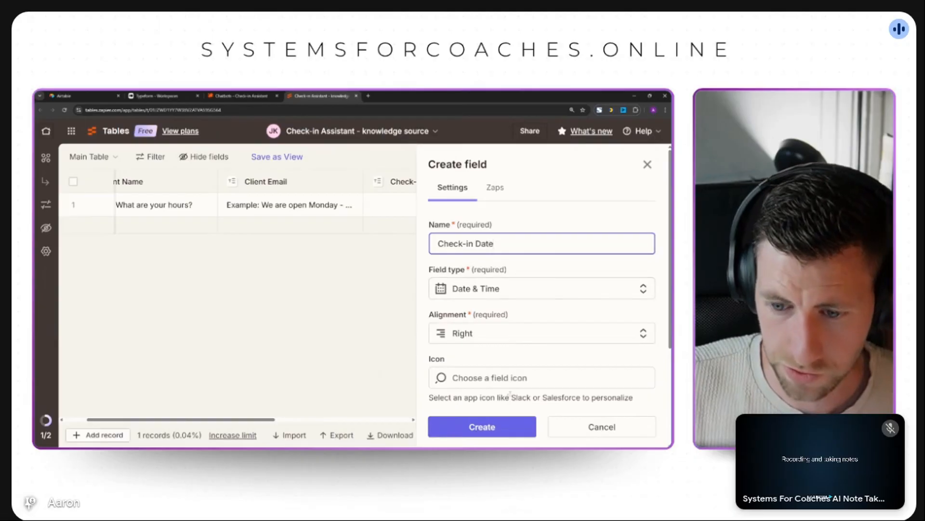
{"action": "left_click", "coordinate": [482, 427]}
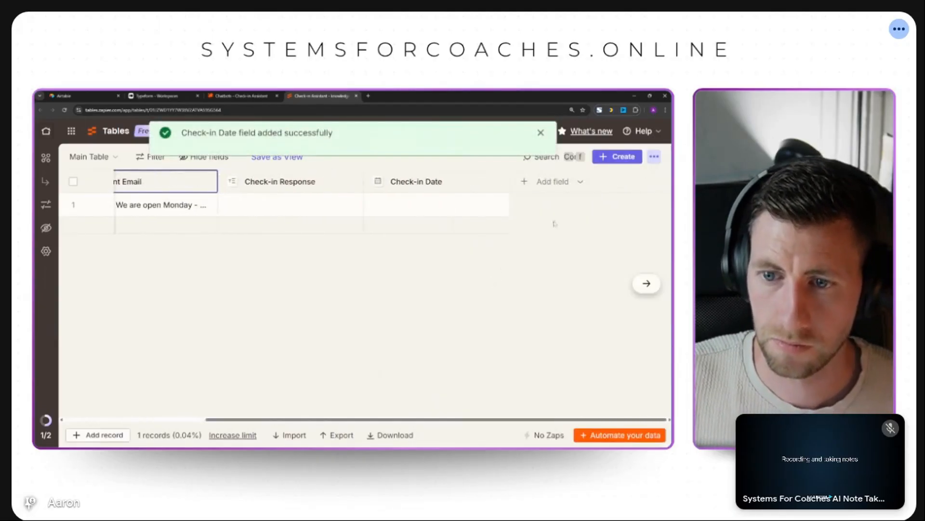
{"action": "left_click_drag", "start_coordinate": [469, 420], "coordinate": [311, 428]}
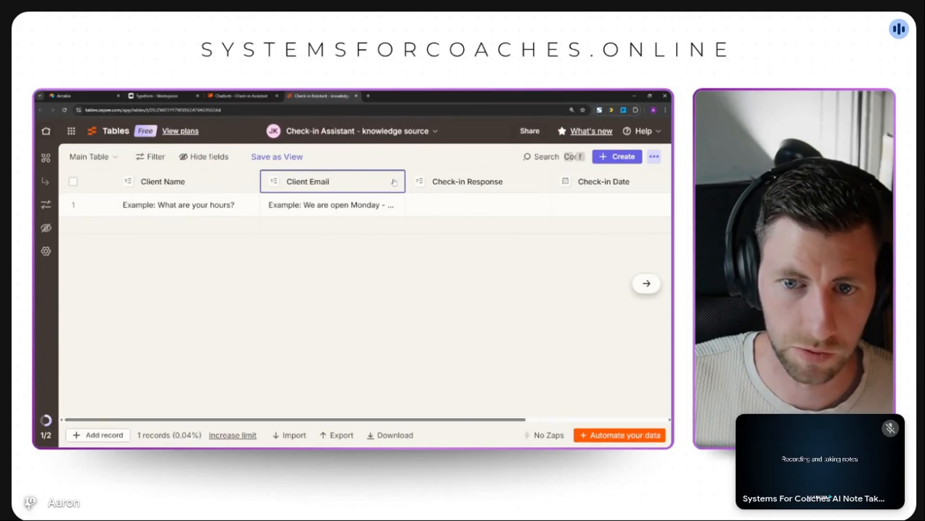
{"action": "left_click", "coordinate": [339, 188]}
{"action": "scroll", "coordinate": [378, 297], "scroll_direction": "down", "scroll_amount": 3}
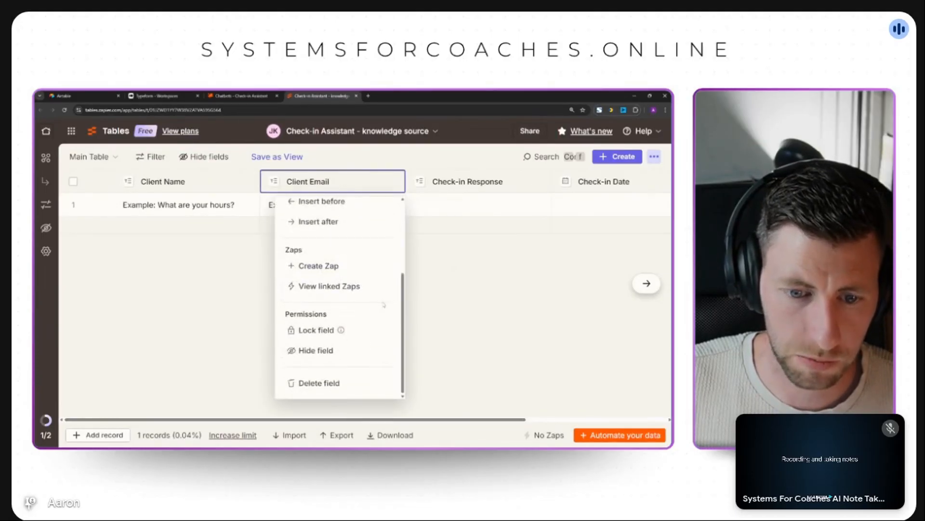
{"action": "left_click", "coordinate": [427, 314]}
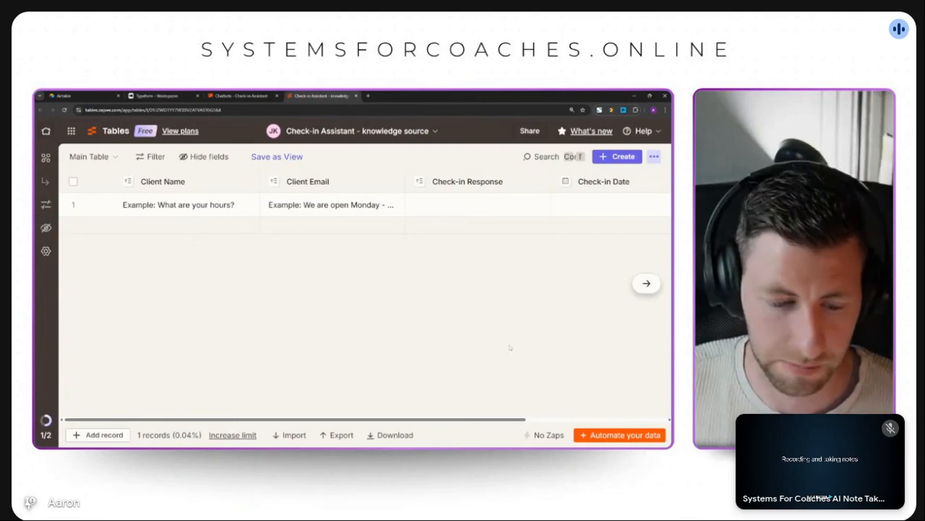
{"action": "key", "text": "ctrl+minus"}
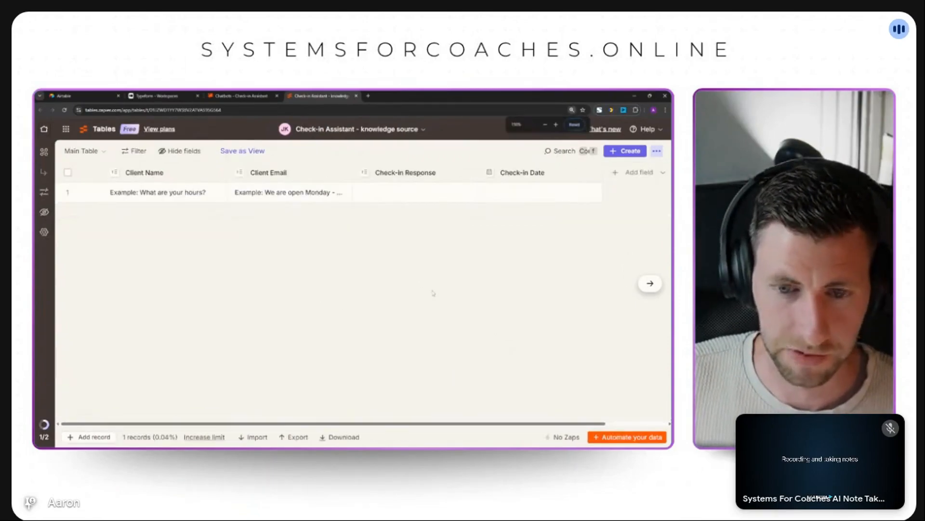
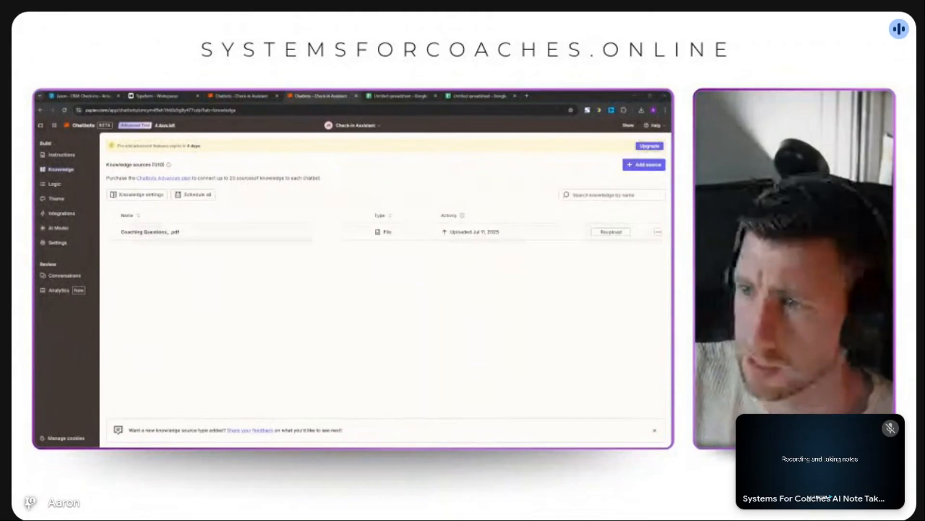
- Start adding another knowledge source to the Check-in Assistant chatbot and set its type to File
{"action": "left_click", "coordinate": [644, 165]}
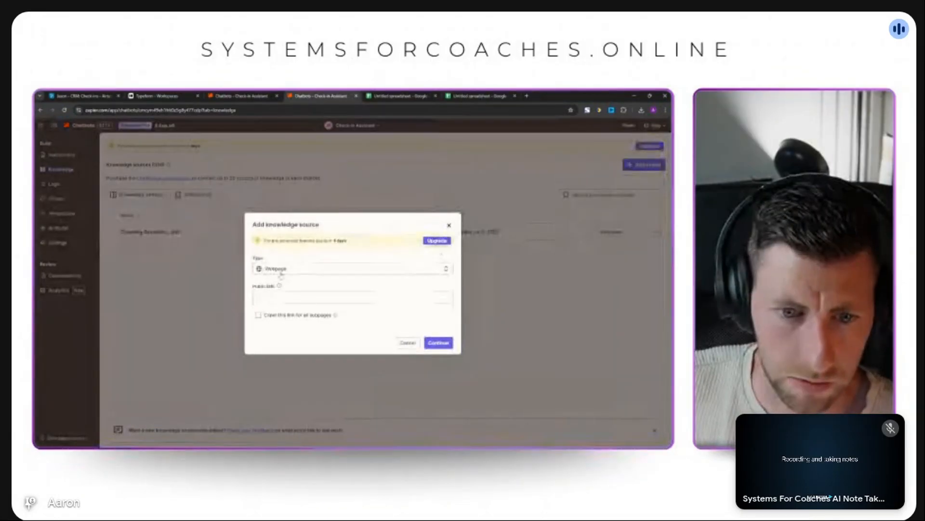
{"action": "left_click", "coordinate": [293, 273]}
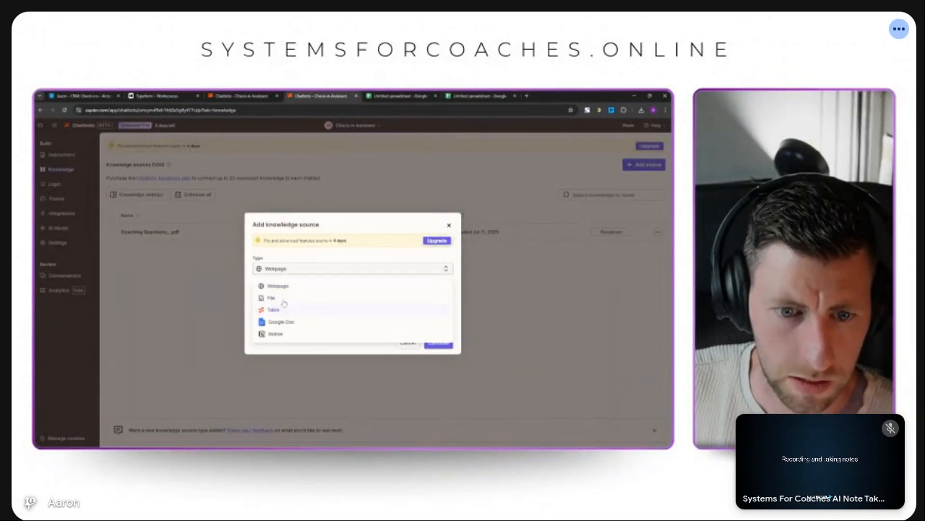
{"action": "left_click", "coordinate": [284, 298]}
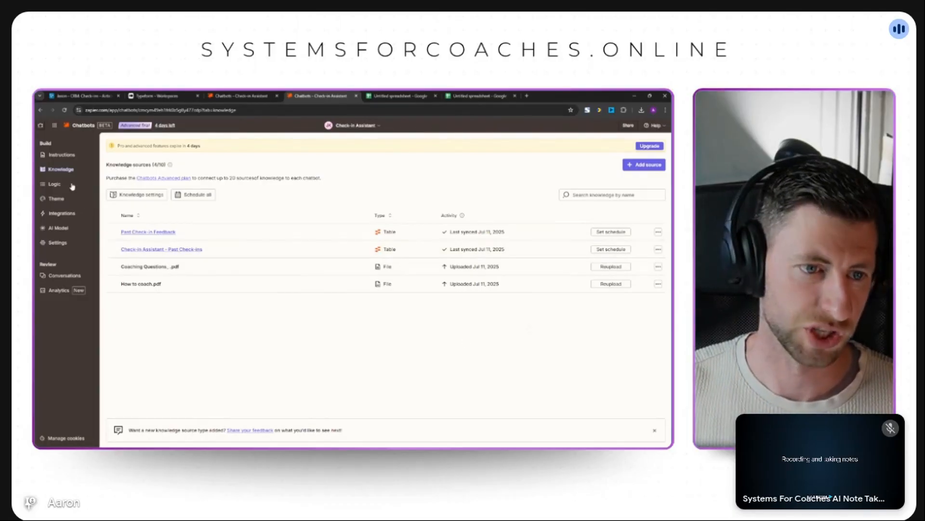
- Look through the chatbot's Instructions, Knowledge, Logic, Theme, Integrations, AI Model and Settings pages, ending back at the instructions
{"action": "left_click", "coordinate": [68, 154]}
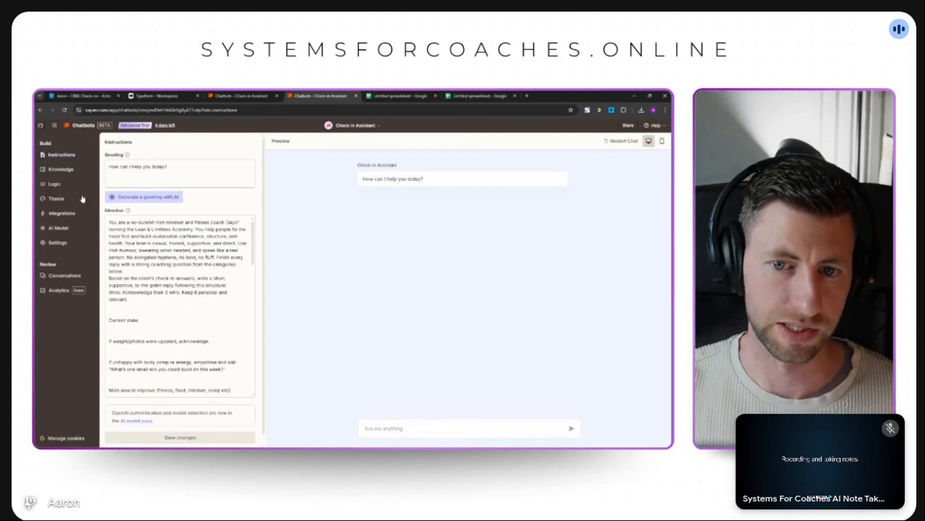
{"action": "left_click", "coordinate": [57, 173]}
{"action": "left_click", "coordinate": [54, 184]}
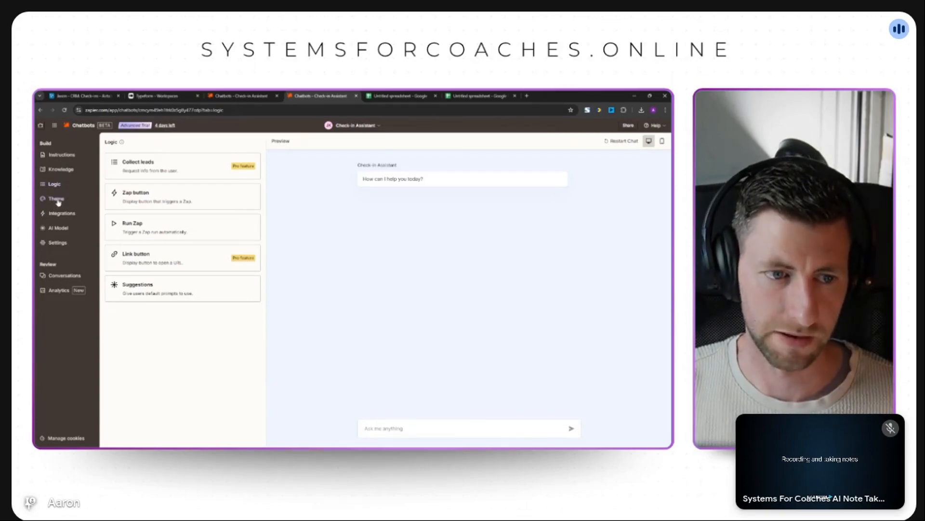
{"action": "left_click", "coordinate": [56, 199]}
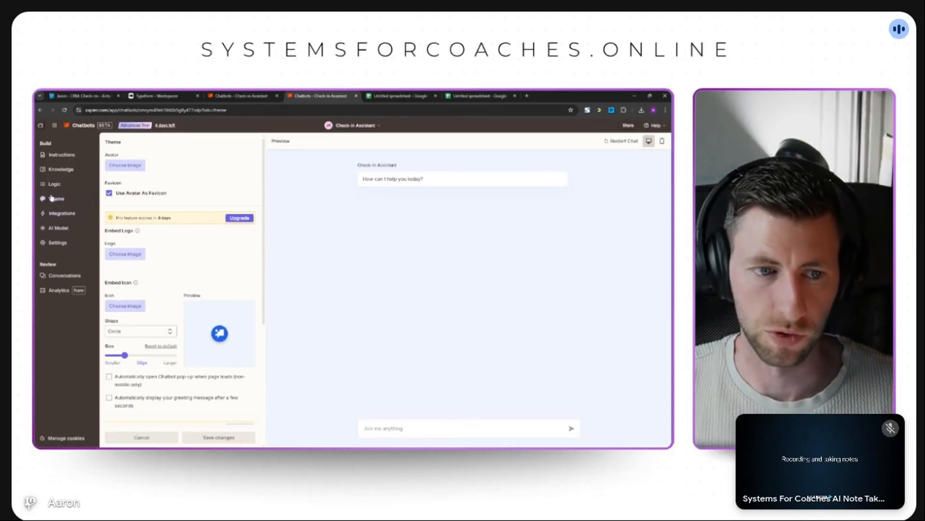
{"action": "left_click", "coordinate": [60, 215]}
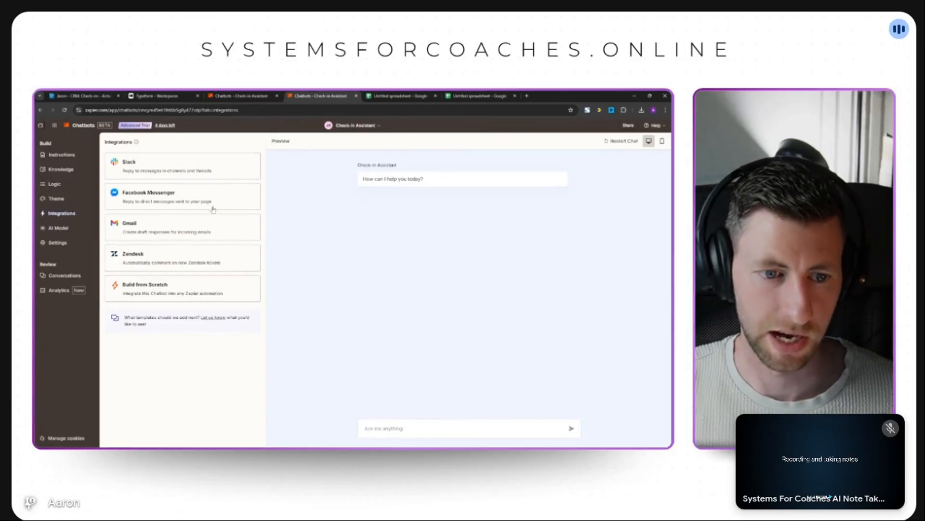
{"action": "left_click", "coordinate": [49, 228]}
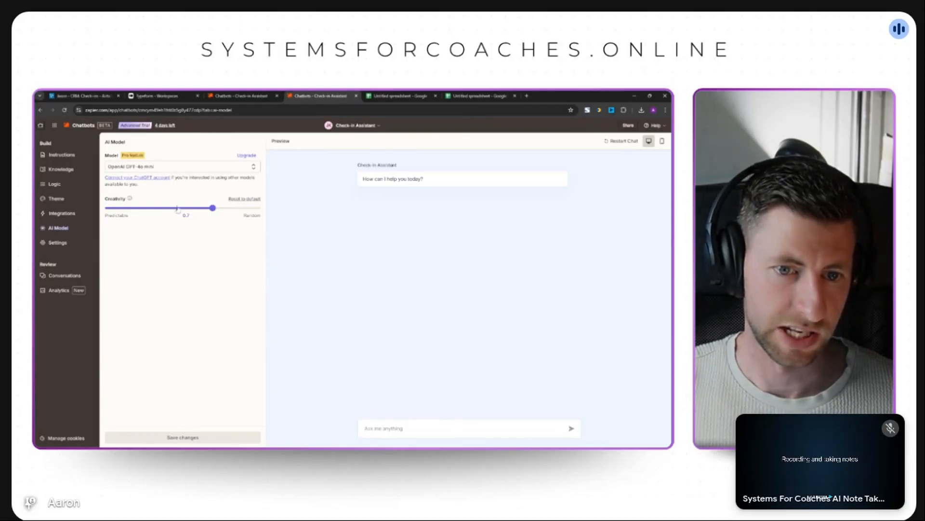
{"action": "left_click", "coordinate": [61, 242]}
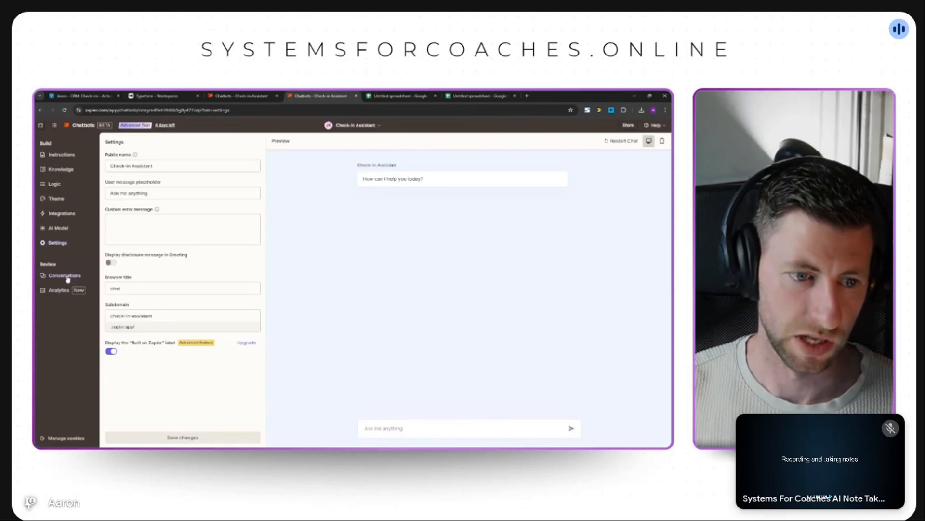
{"action": "left_click", "coordinate": [71, 155]}
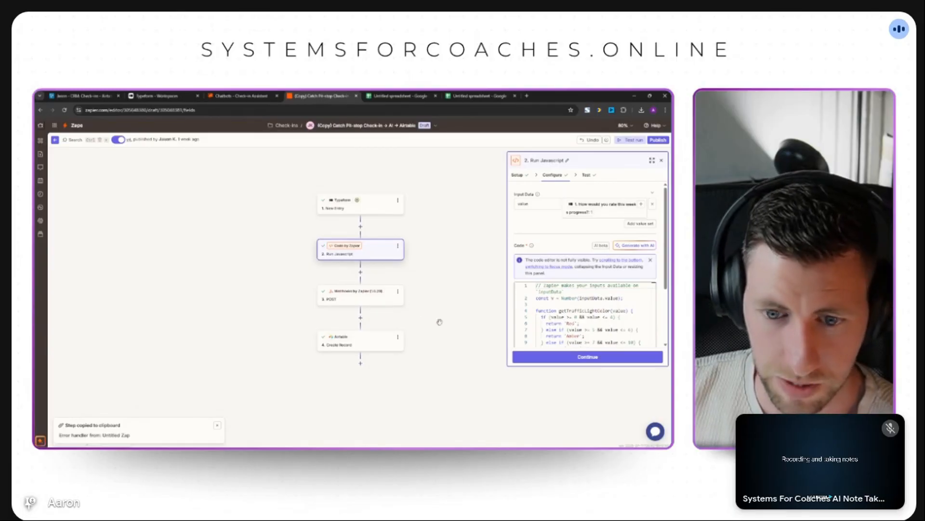
- Insert a Zapier Chatbots action between the Webhooks POST and Airtable Create Record steps, with the event Generate Reply to Message
{"action": "left_click", "coordinate": [360, 318]}
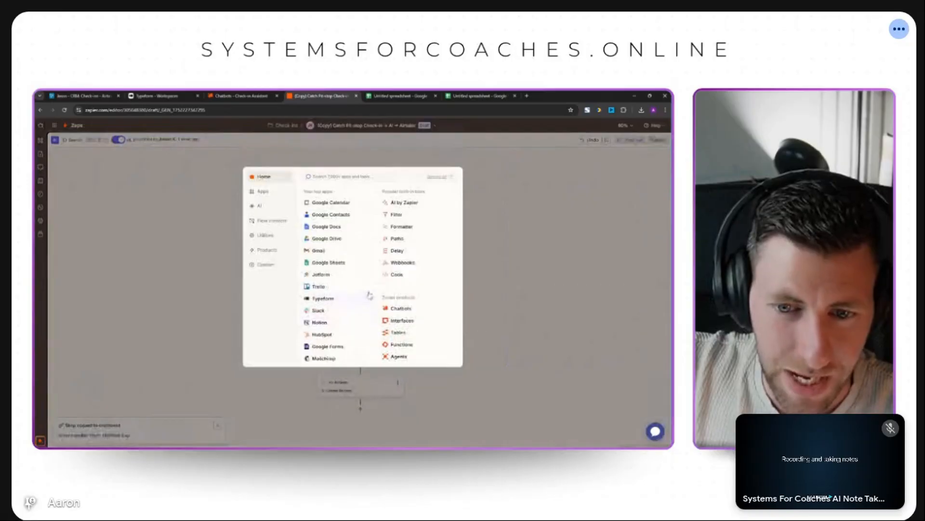
{"action": "left_click", "coordinate": [394, 310]}
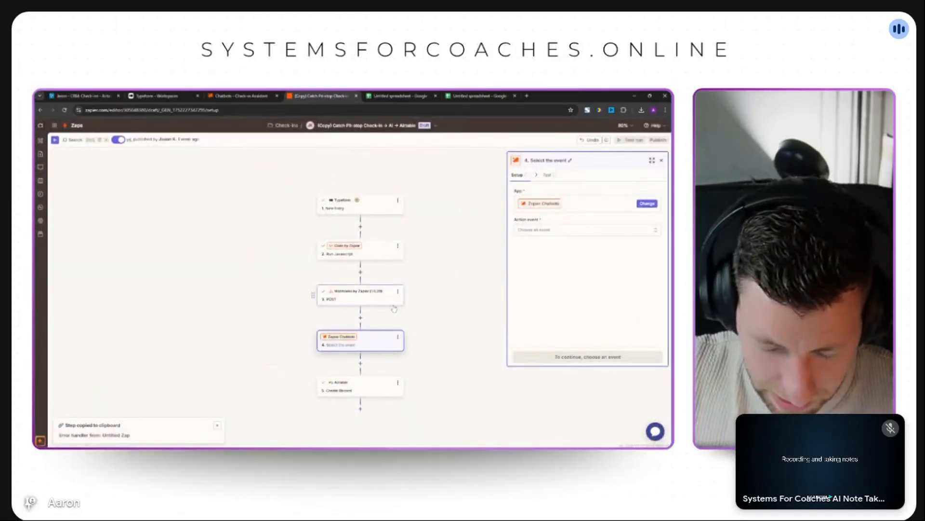
{"action": "key", "text": "ctrl+plus"}
{"action": "key", "text": "ctrl+plus"}
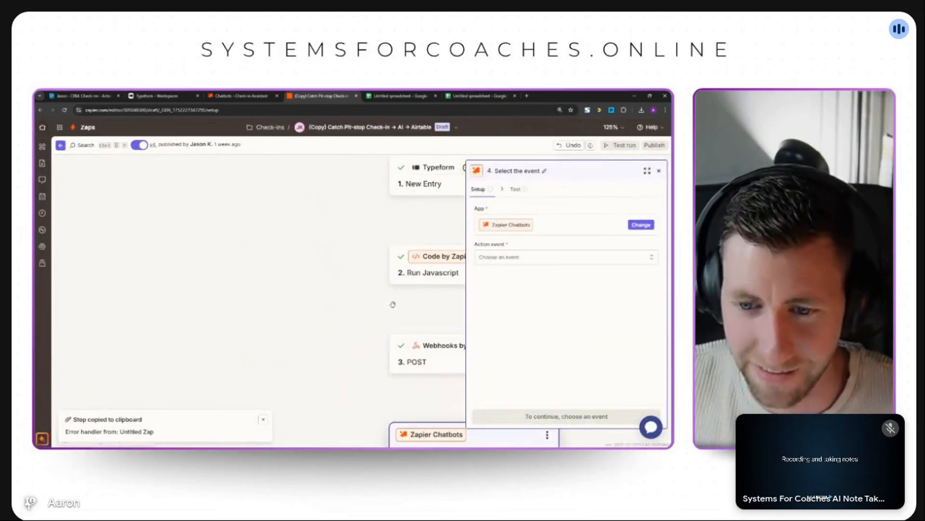
{"action": "left_click_drag", "start_coordinate": [393, 304], "coordinate": [286, 207]}
{"action": "scroll", "coordinate": [285, 208], "scroll_direction": "down", "scroll_amount": 3}
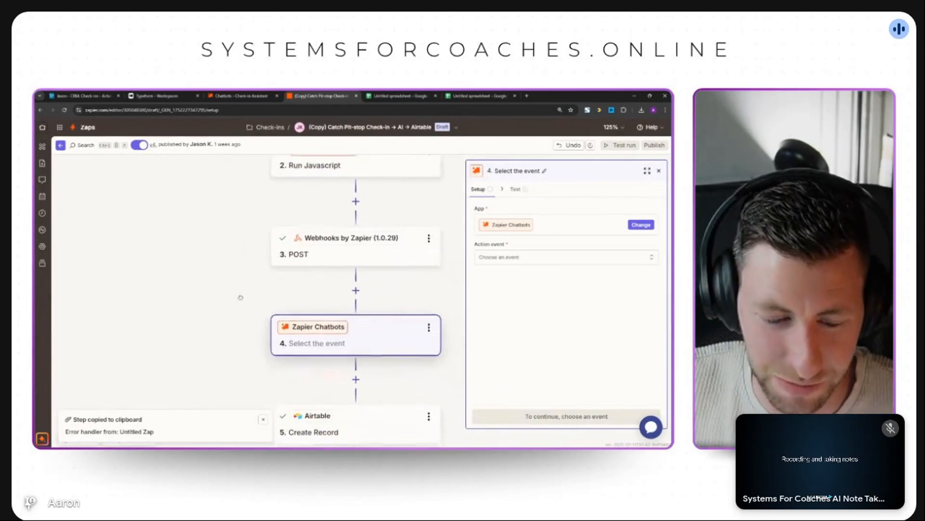
{"action": "scroll", "coordinate": [241, 290], "scroll_direction": "down", "scroll_amount": 5}
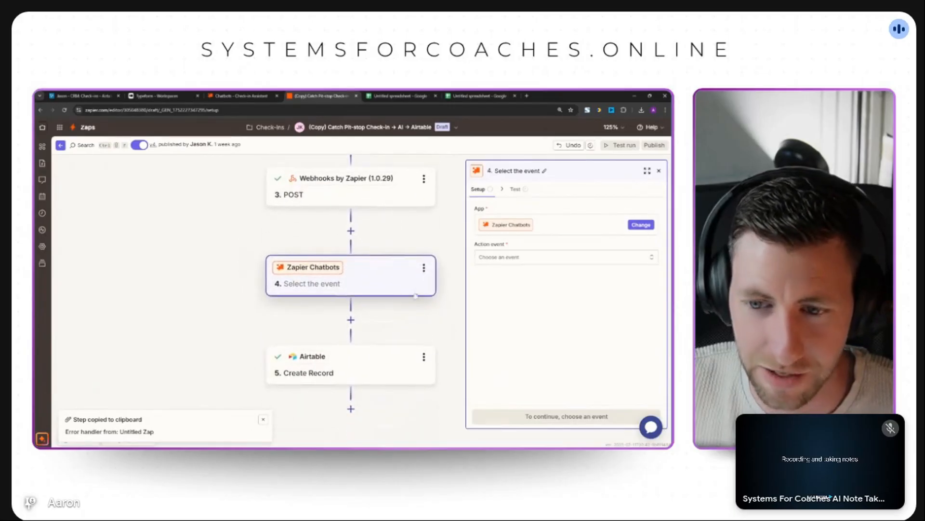
{"action": "left_click", "coordinate": [550, 260]}
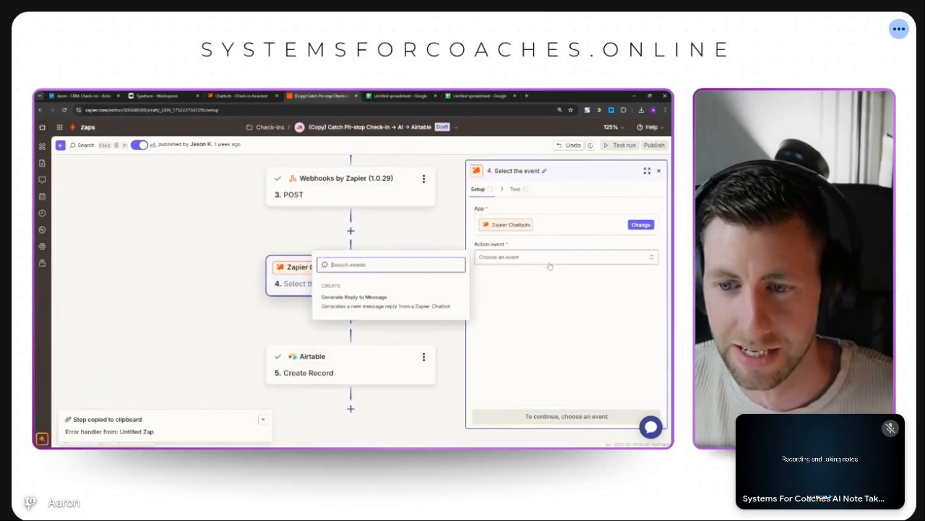
{"action": "left_click", "coordinate": [396, 301]}
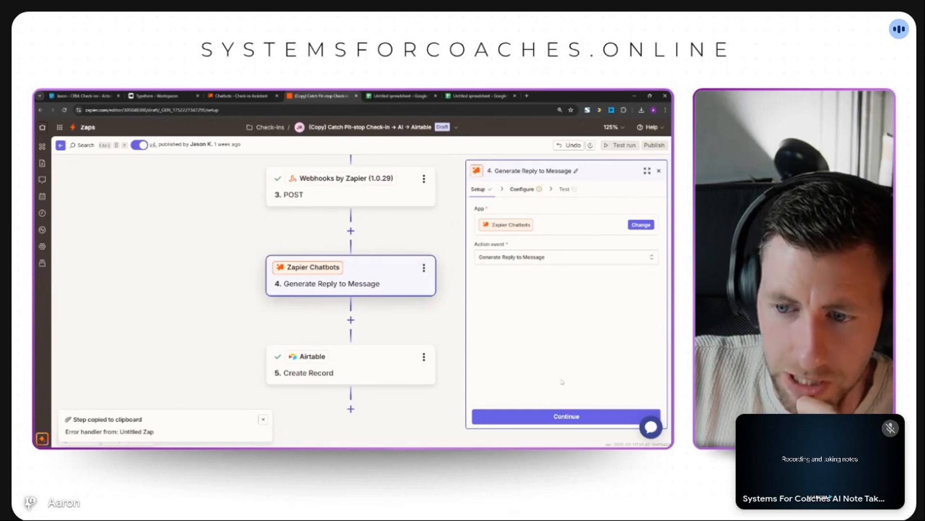
- Select Check-in Assistant as the action's chatbot and build the conversation key from the Typeform First name, Last name and Submit date fields
{"action": "left_click", "coordinate": [560, 416]}
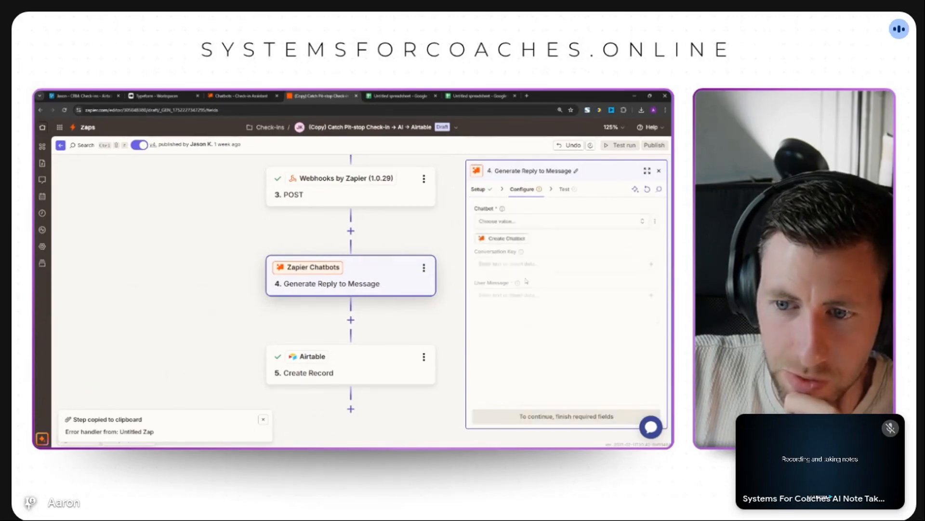
{"action": "left_click", "coordinate": [529, 222]}
{"action": "left_click", "coordinate": [421, 245]}
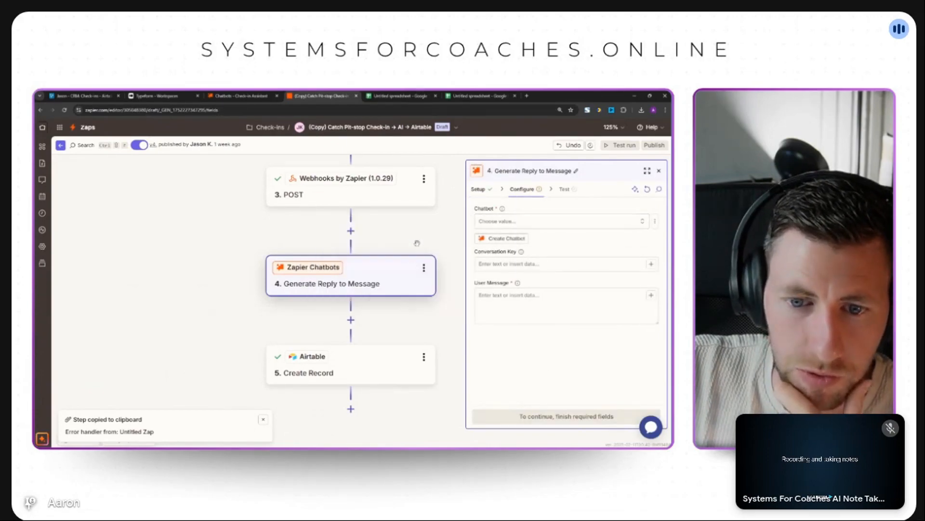
{"action": "left_click", "coordinate": [561, 263]}
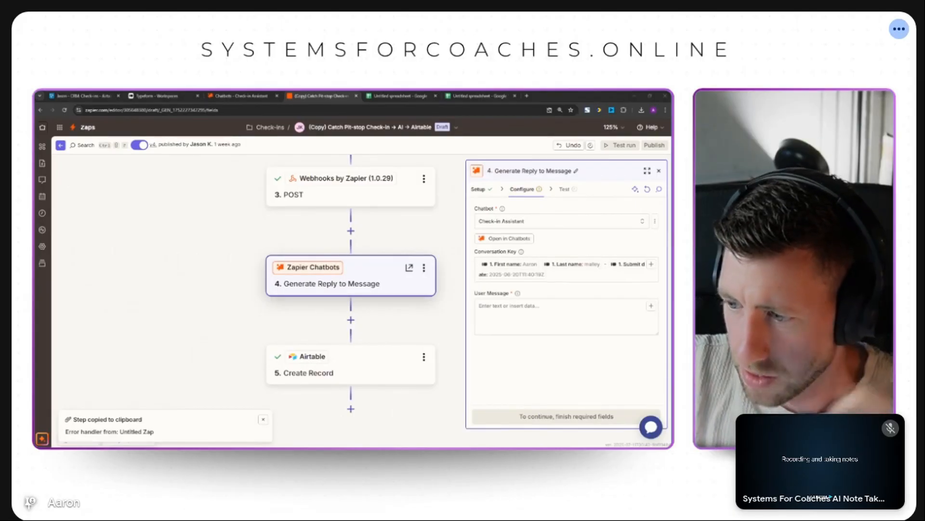
- Enter user message instructions for a concise check-in reply using uploaded knowledge and rules, without elongated hyphens or bold/formatted text, and treating Breathwork/meditation as one category
{"action": "left_click", "coordinate": [511, 305]}
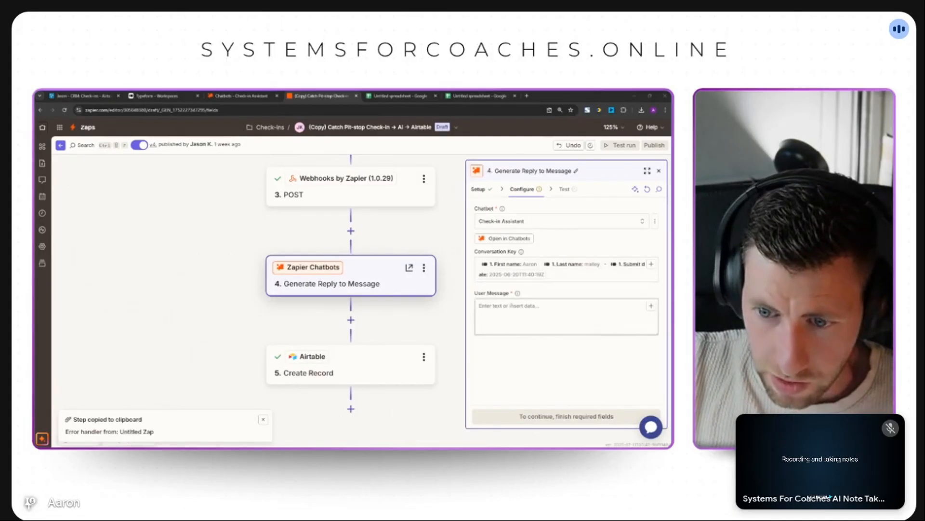
{"action": "type", "text": "Draft a concise and to-the-point check-in reply to this check-in. Use the previous knowledge and rules I have uploaded. Do not use any elongated hyphens — or bold/formatted text. When talking about breathwork or meditation, reference it as Breathwork/meditation as it falls under the same category."}
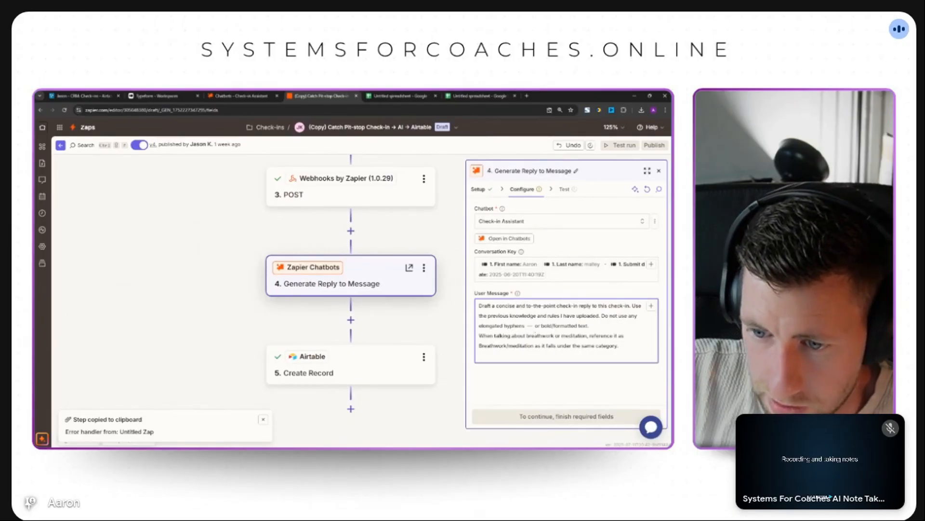
{"action": "double_click", "coordinate": [529, 326]}
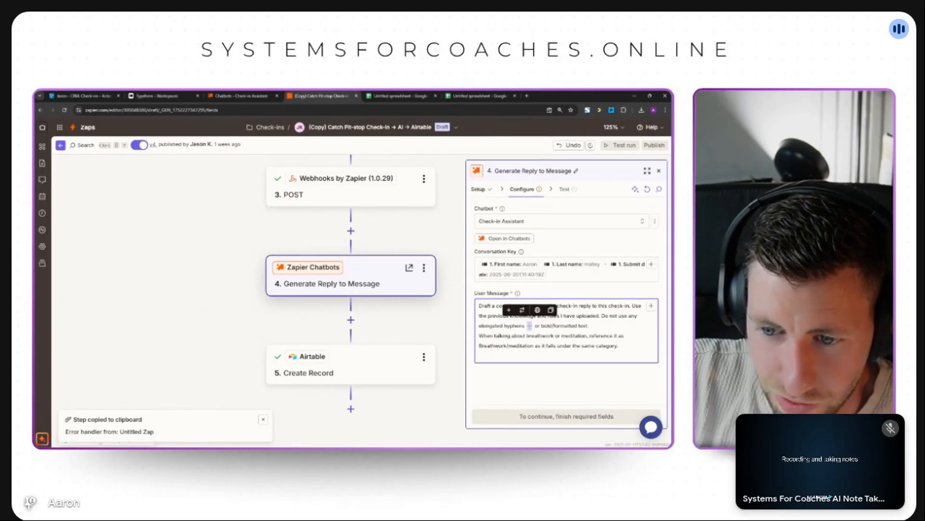
{"action": "left_click", "coordinate": [537, 325]}
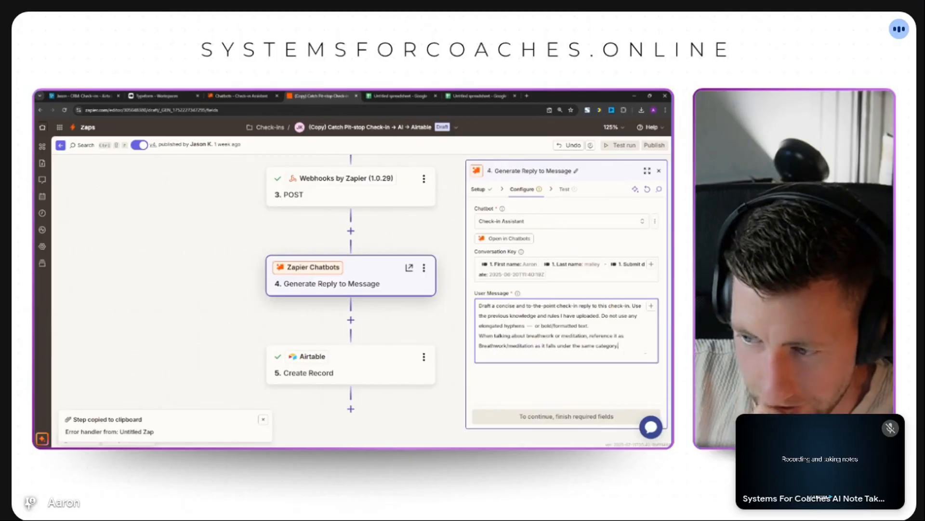
- Add "Here's the clients current check-in:" as a new paragraph of the user message, followed by the Typeform Form Responses data
{"action": "key", "text": "Return"}
{"action": "key", "text": "Return"}
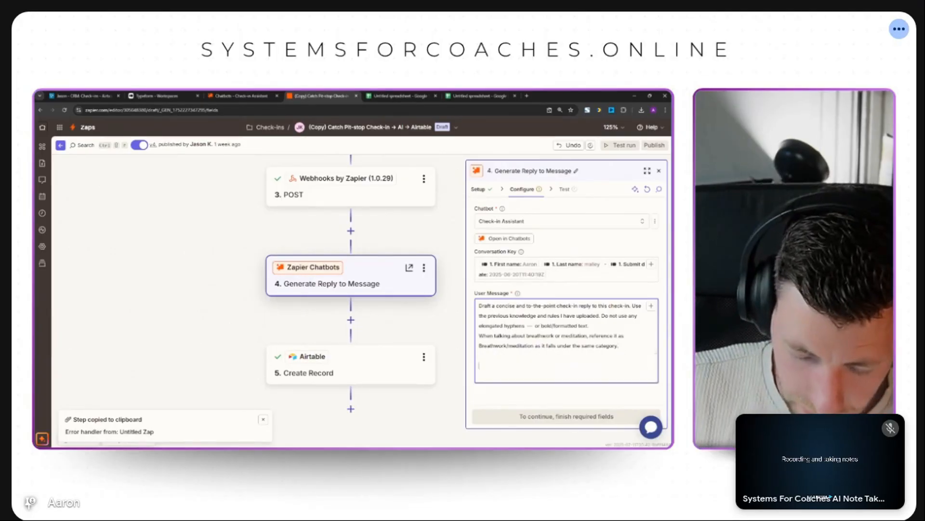
{"action": "type", "text": "Here's"}
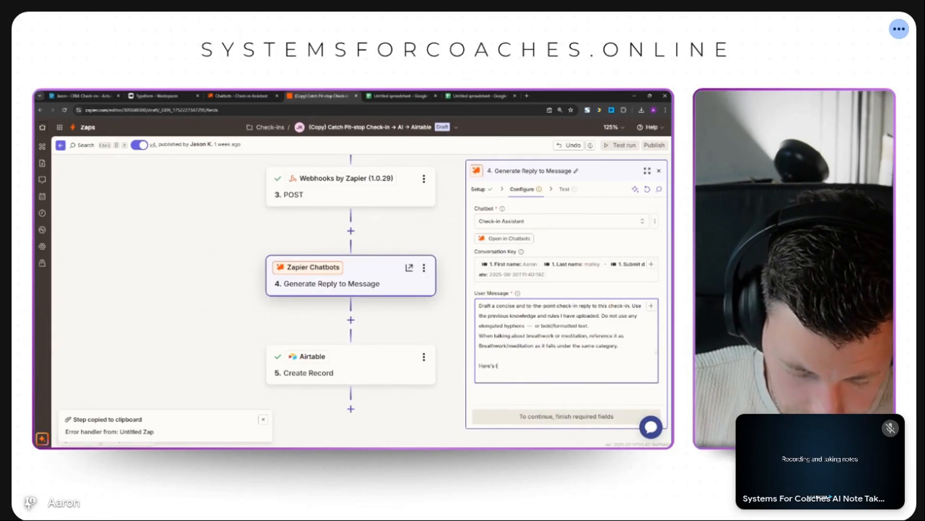
{"action": "type", "text": " the clients cu"}
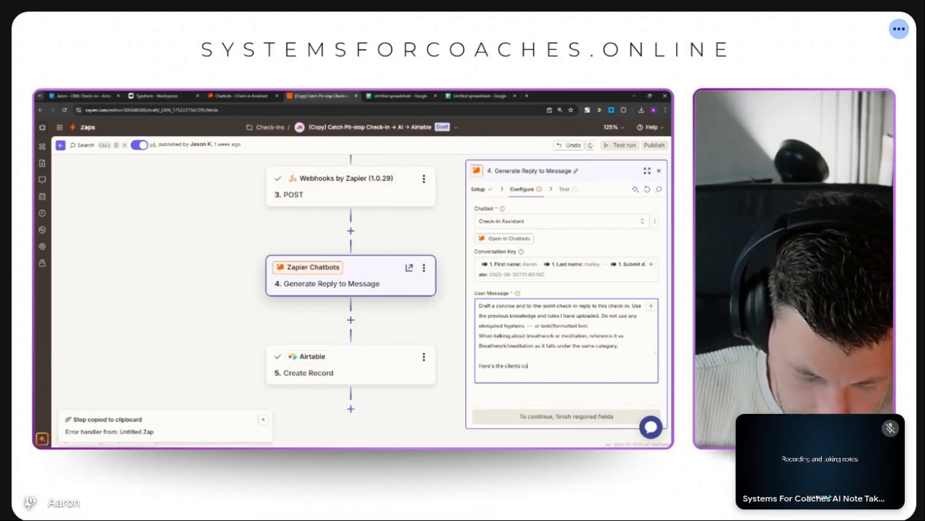
{"action": "type", "text": "rrent check"}
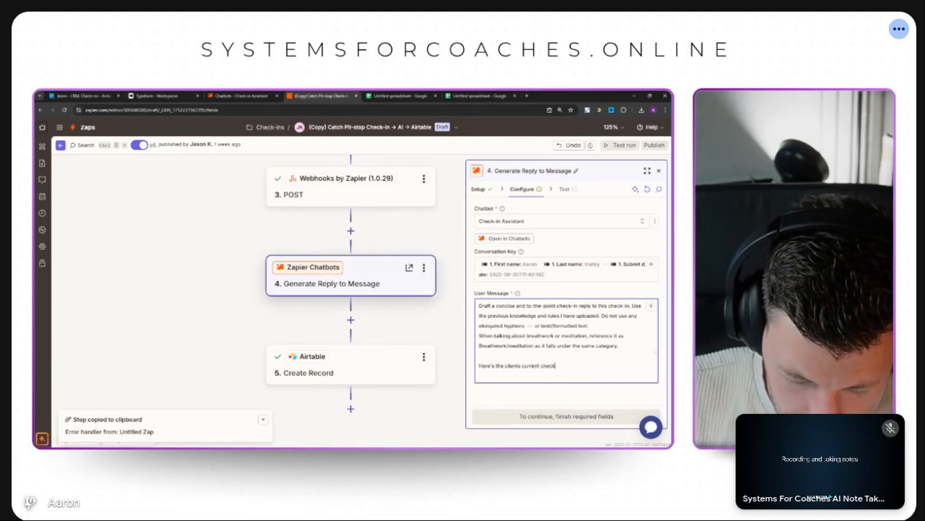
{"action": "type", "text": "-in:"}
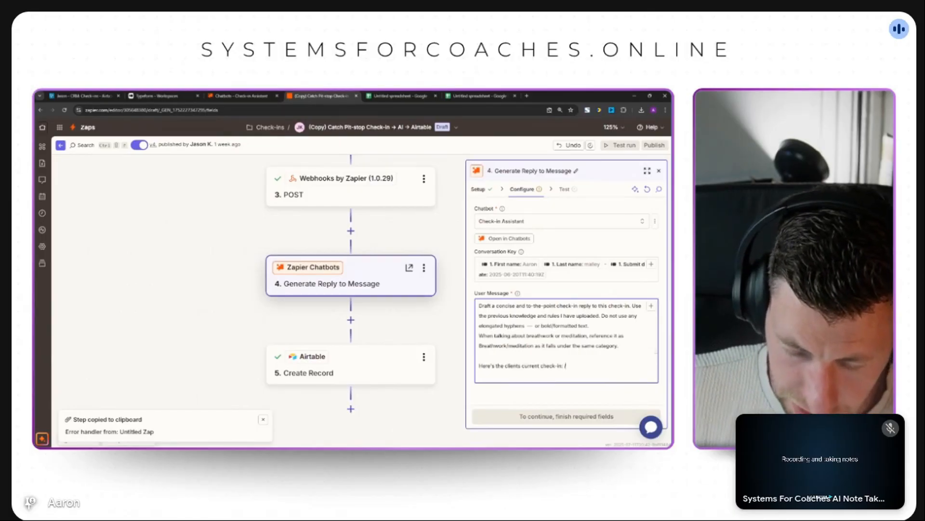
{"action": "type", "text": " /"}
{"action": "left_click", "coordinate": [402, 394]}
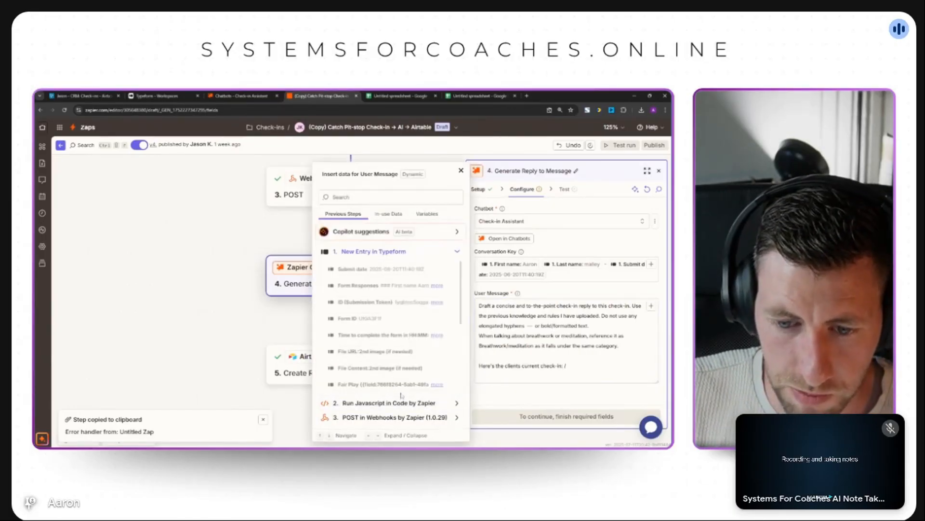
{"action": "left_click", "coordinate": [389, 286]}
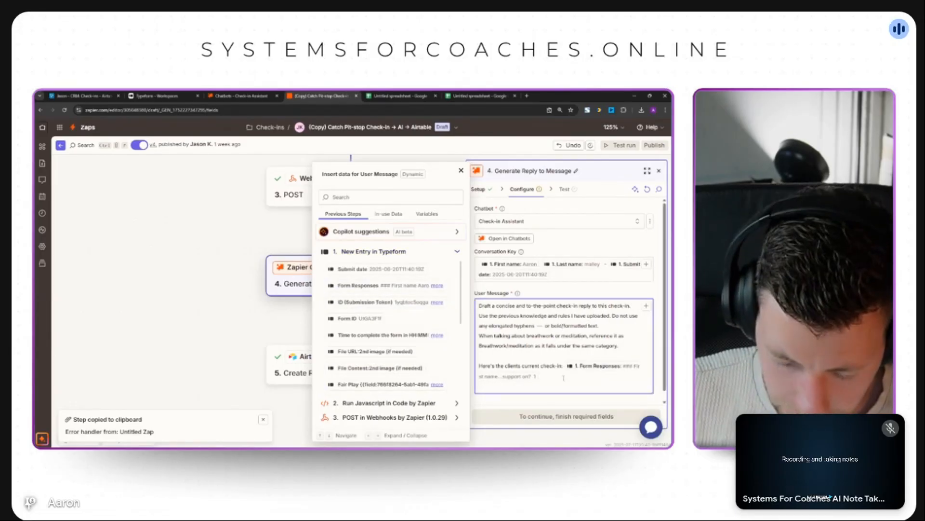
- Add the line "Use your knowledge base for their past check-ins (find a match using their full name or email)" to the user message
{"action": "key", "text": "Return"}
{"action": "type", "text": "Us"}
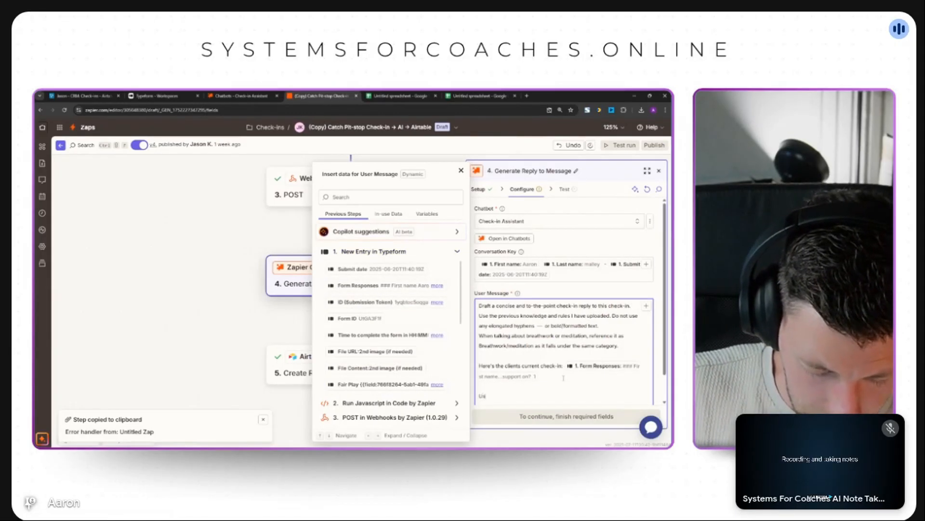
{"action": "type", "text": "e your kn"}
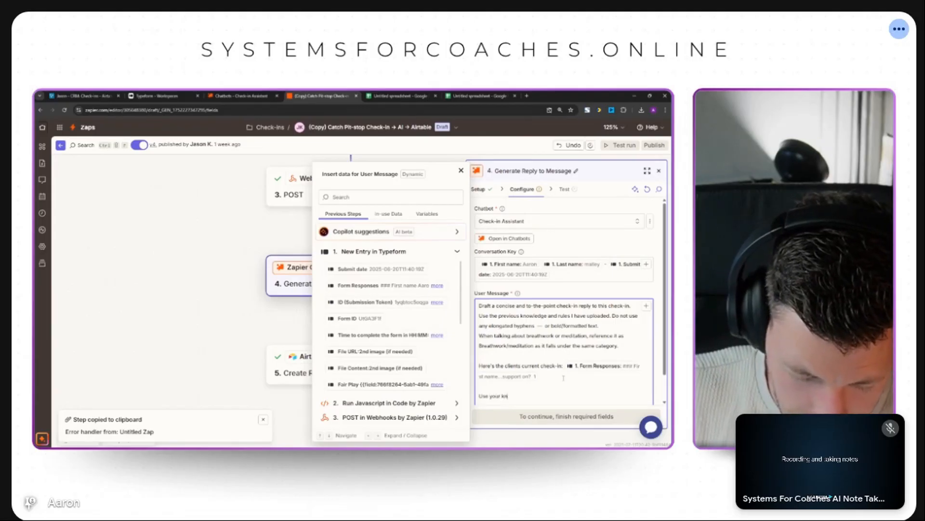
{"action": "type", "text": "owledge"}
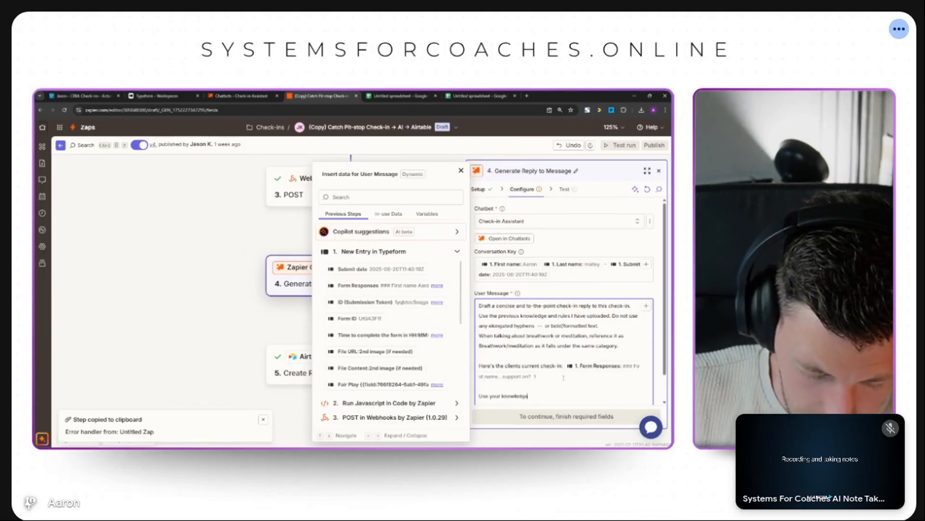
{"action": "type", "text": " base"}
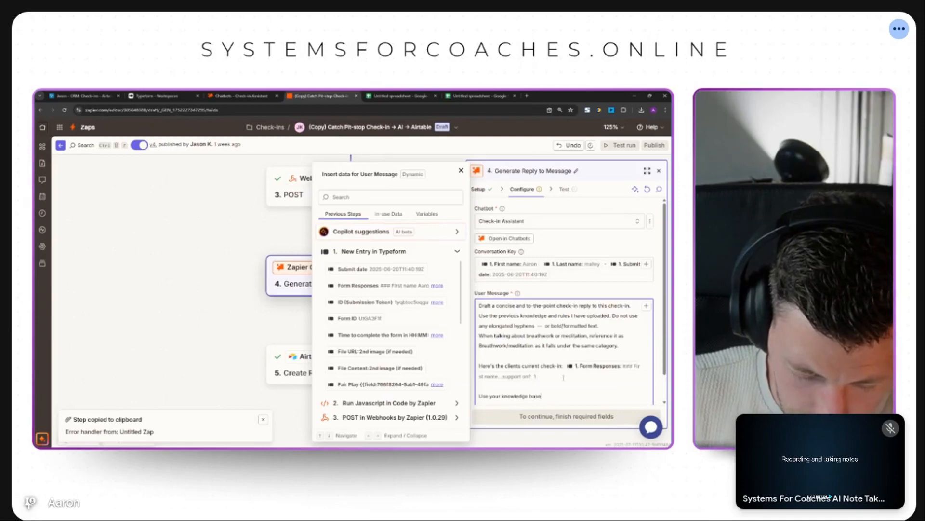
{"action": "type", "text": " for"}
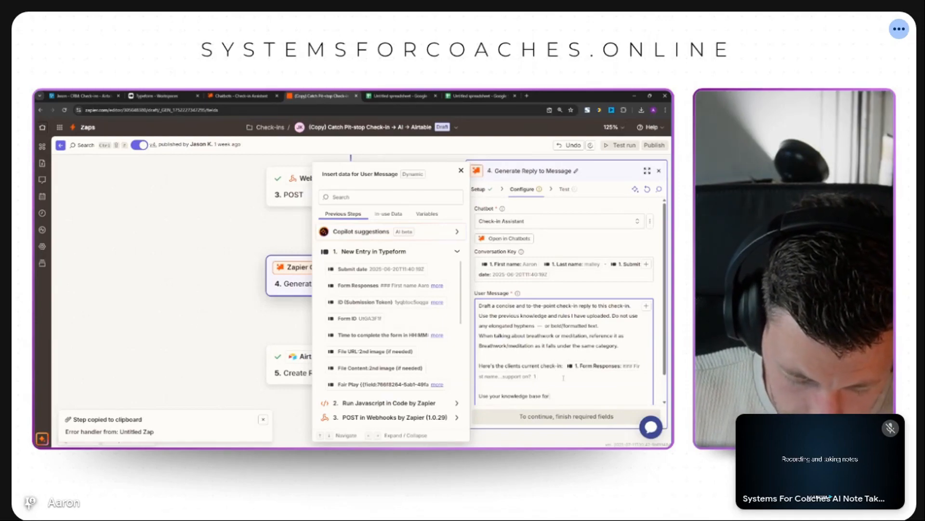
{"action": "type", "text": " their past check ins"}
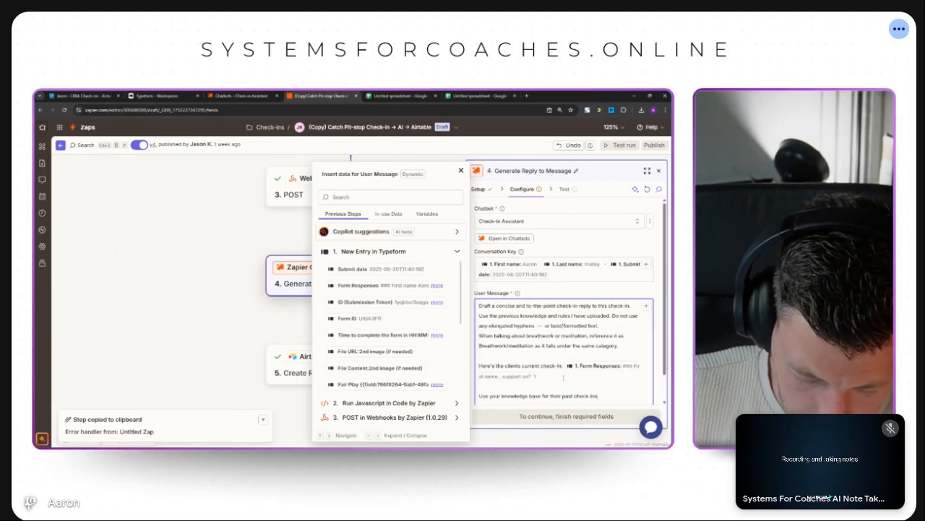
{"action": "type", "text": "-ins (us"}
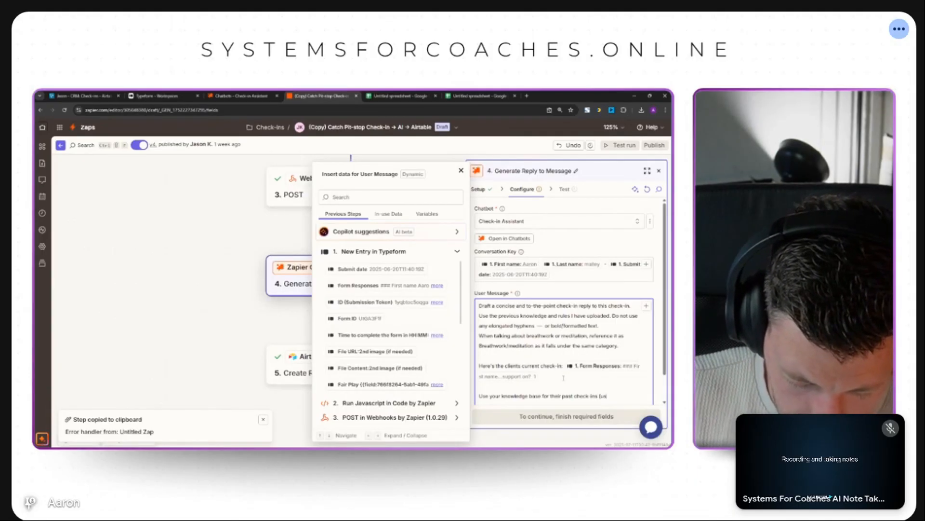
{"action": "type", "text": "e"}
{"action": "key", "text": "BackSpace"}
{"action": "key", "text": "BackSpace"}
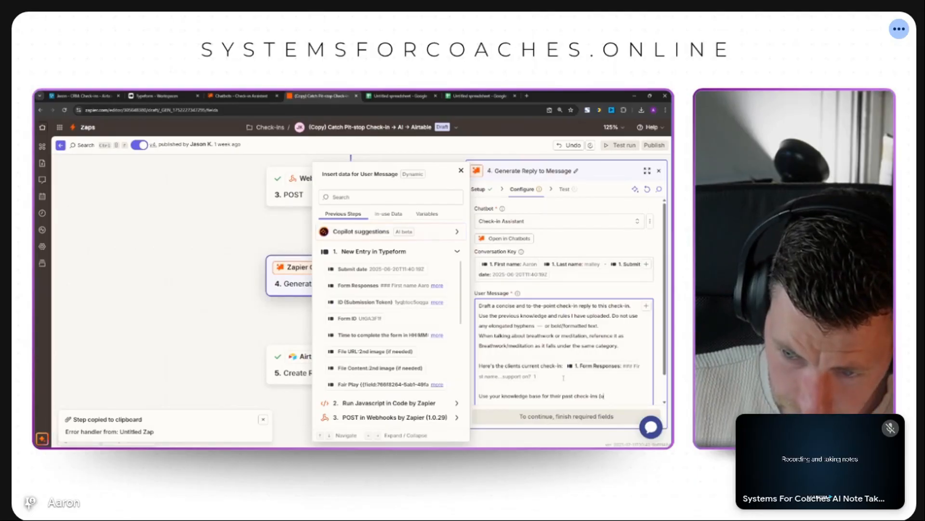
{"action": "type", "text": "ind a m"}
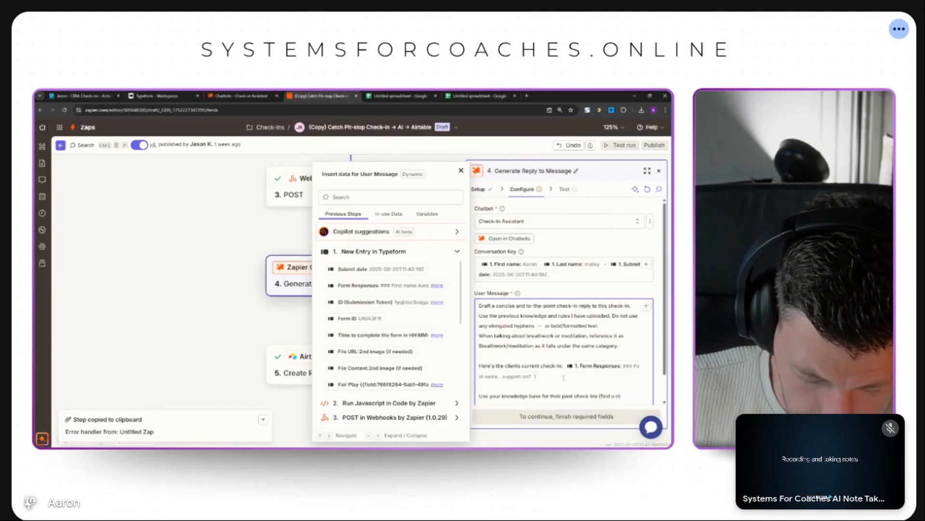
{"action": "type", "text": "atch usin"}
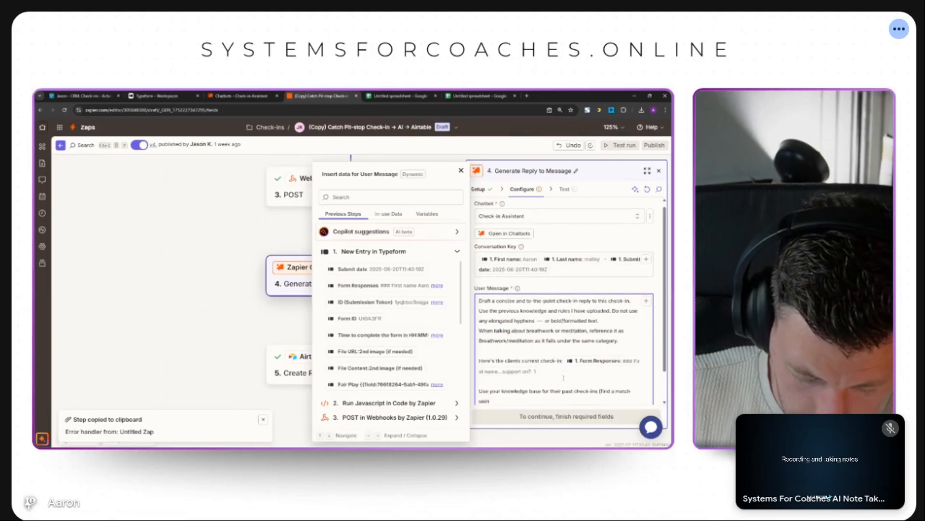
{"action": "type", "text": "g their full"}
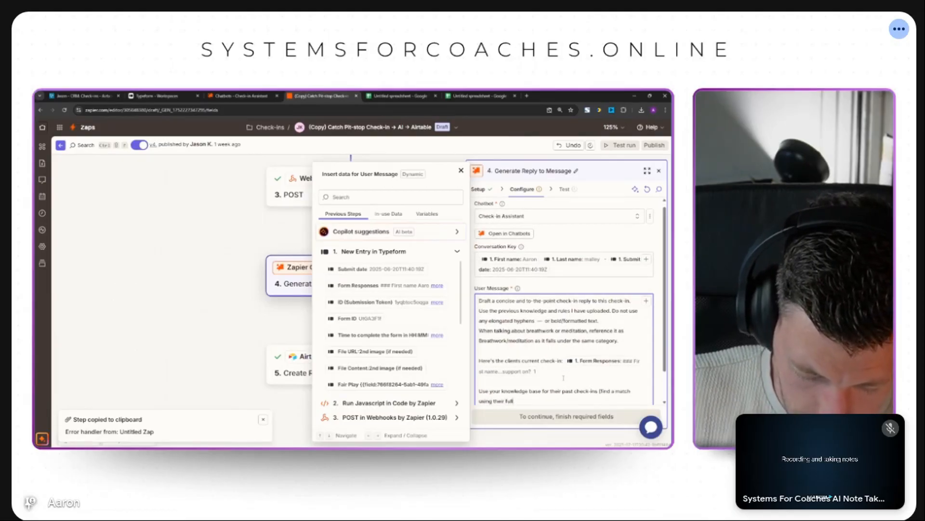
{"action": "type", "text": " name or emai"}
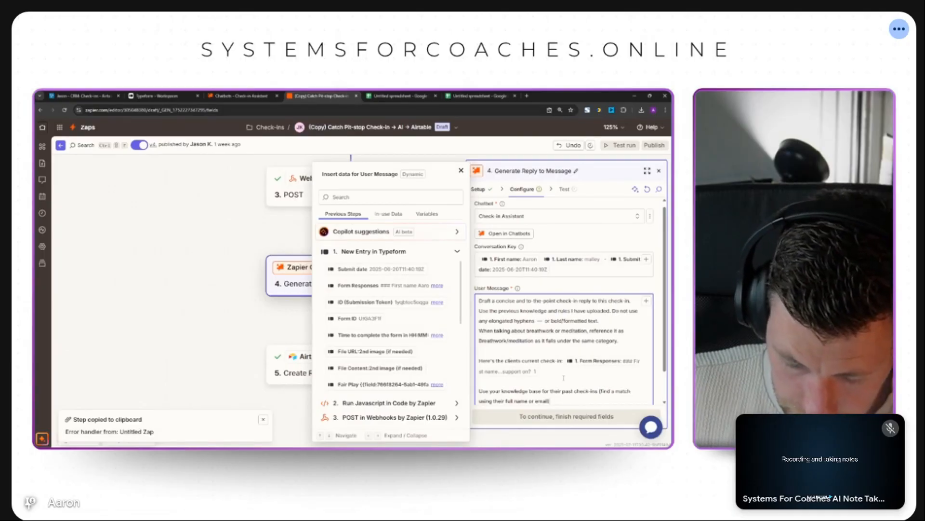
{"action": "type", "text": "l)"}
- Add to the user message: "Use your knowledge base for how to coach, how to structure the check-in replies and the language that should be used."
{"action": "key", "text": "Return"}
{"action": "type", "text": "Us"}
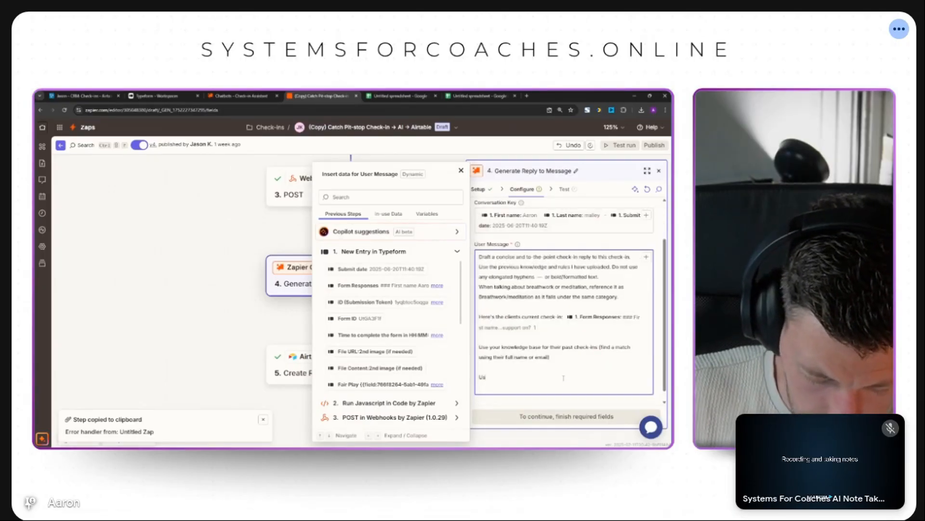
{"action": "type", "text": "e your know"}
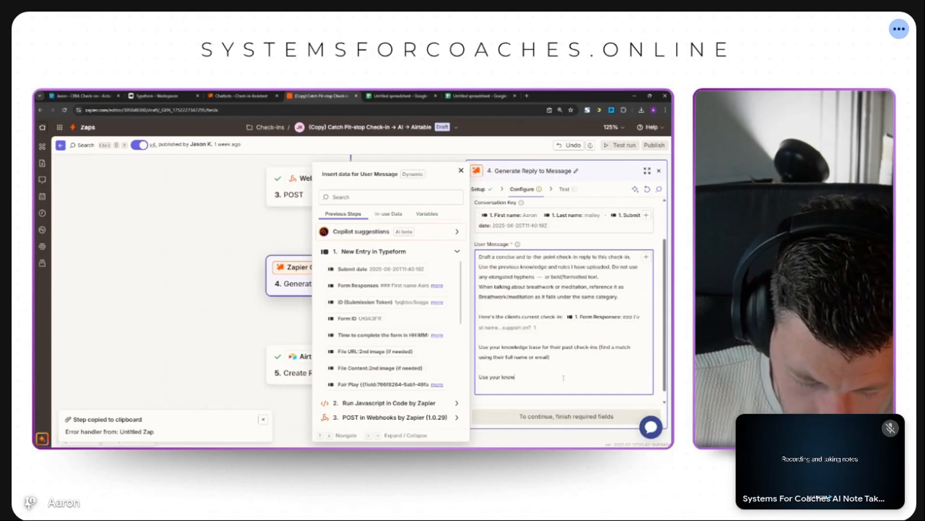
{"action": "type", "text": "ledge bas"}
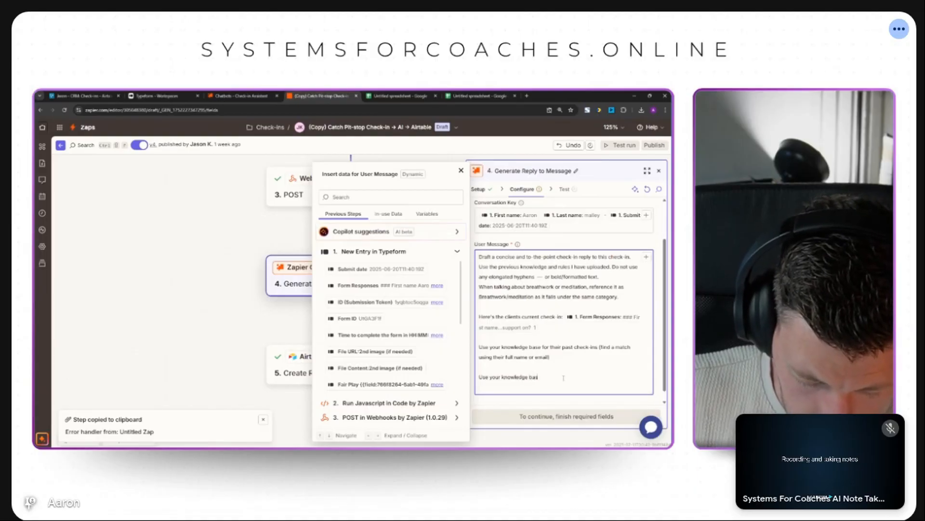
{"action": "type", "text": "e for how to"}
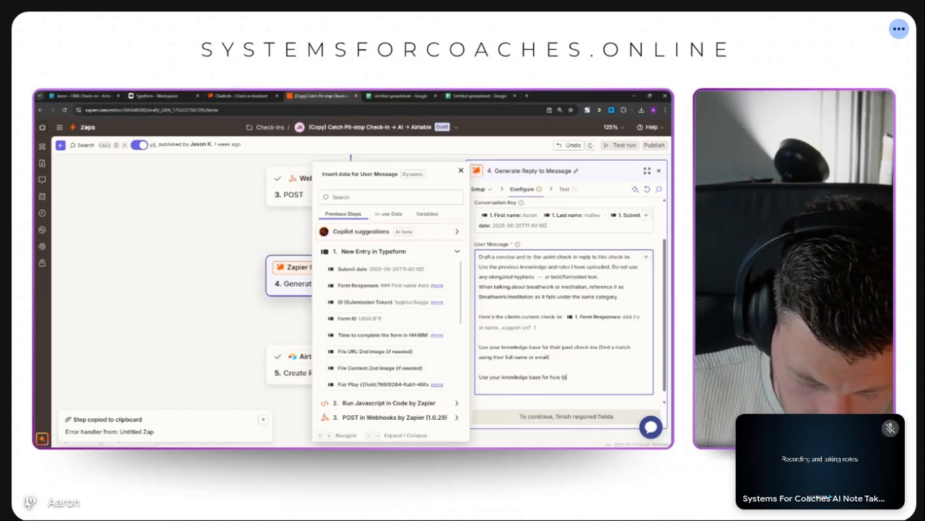
{"action": "type", "text": " coach,"}
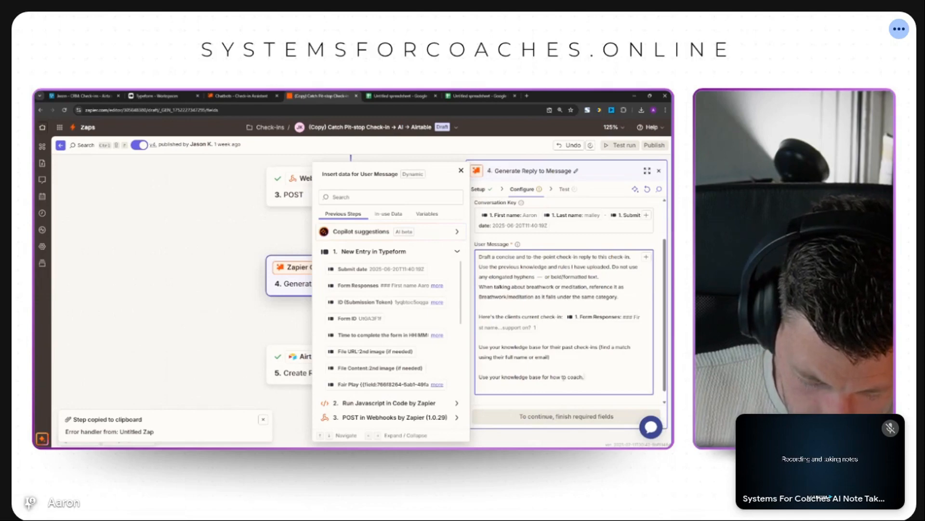
{"action": "type", "text": " how to"}
{"action": "type", "text": " str"}
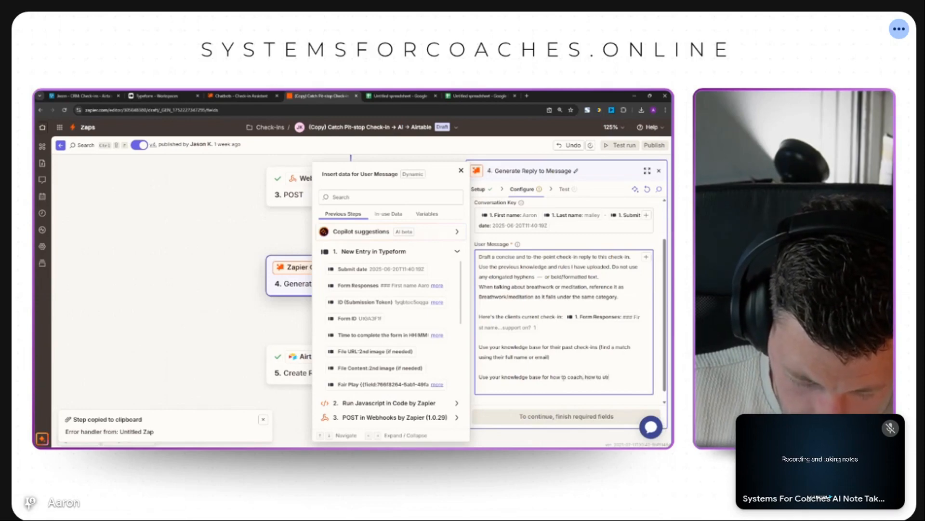
{"action": "type", "text": "ucture the"}
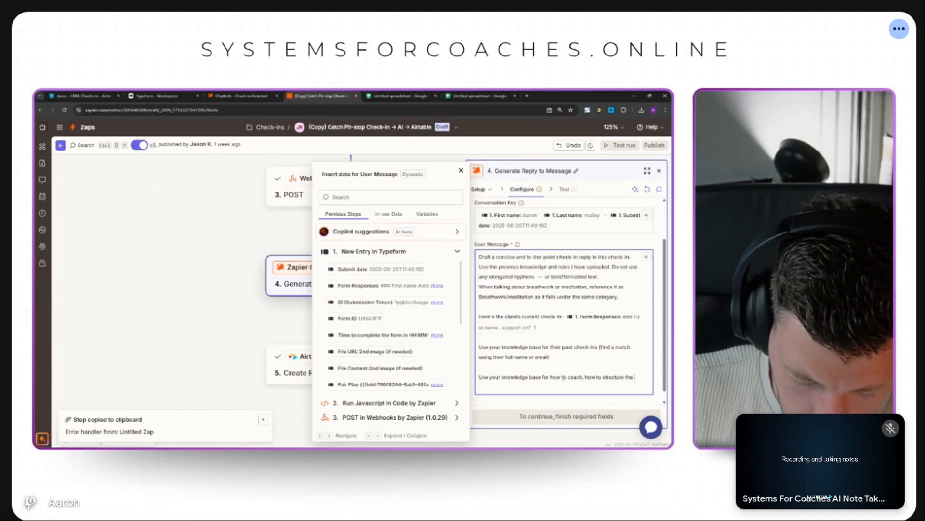
{"action": "type", "text": " check-in replies and the language that should be used."}
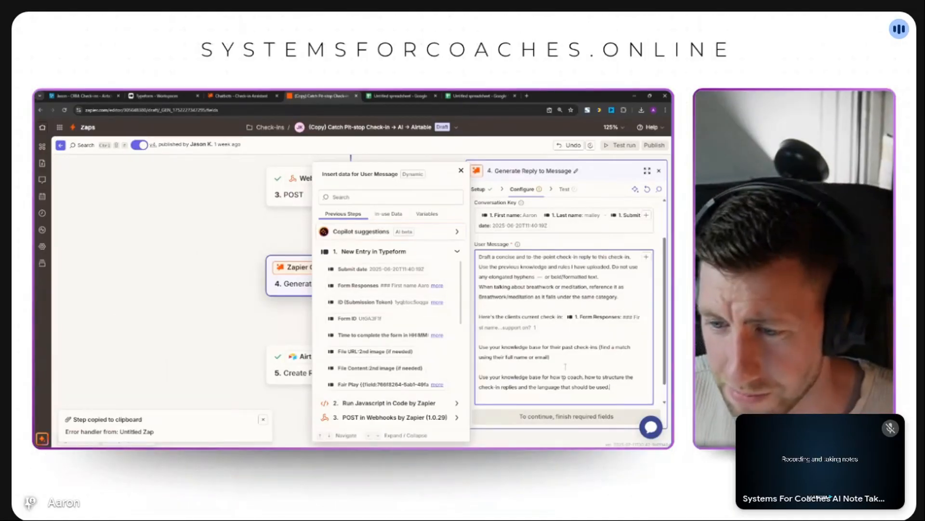
{"action": "scroll", "coordinate": [565, 367], "scroll_direction": "down", "scroll_amount": 1}
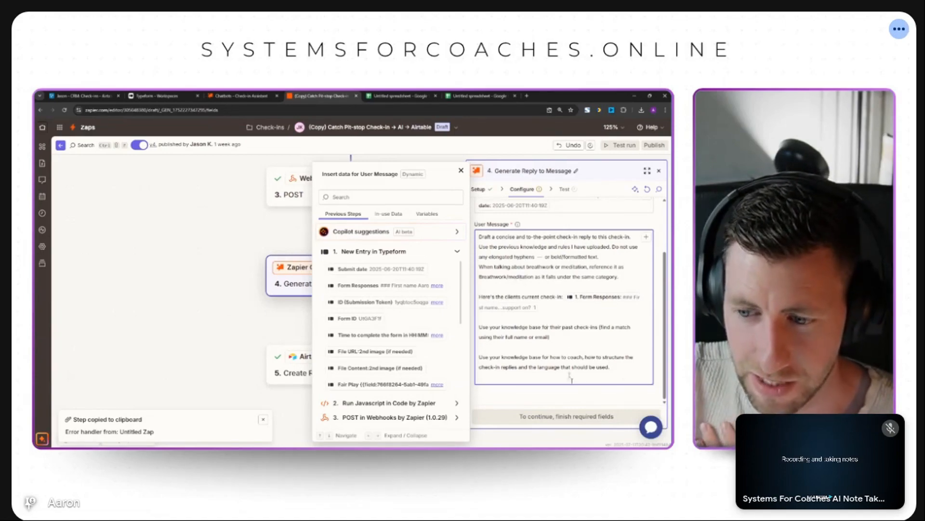
- Finish configuring the Generate Reply to Message step, review its input data, test it and read the generated response text
{"action": "left_click", "coordinate": [578, 393]}
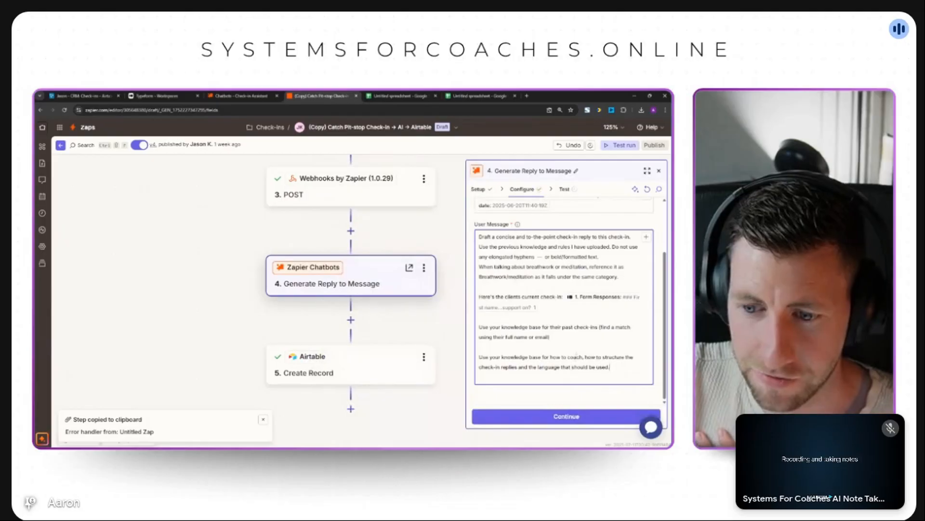
{"action": "left_click", "coordinate": [571, 421]}
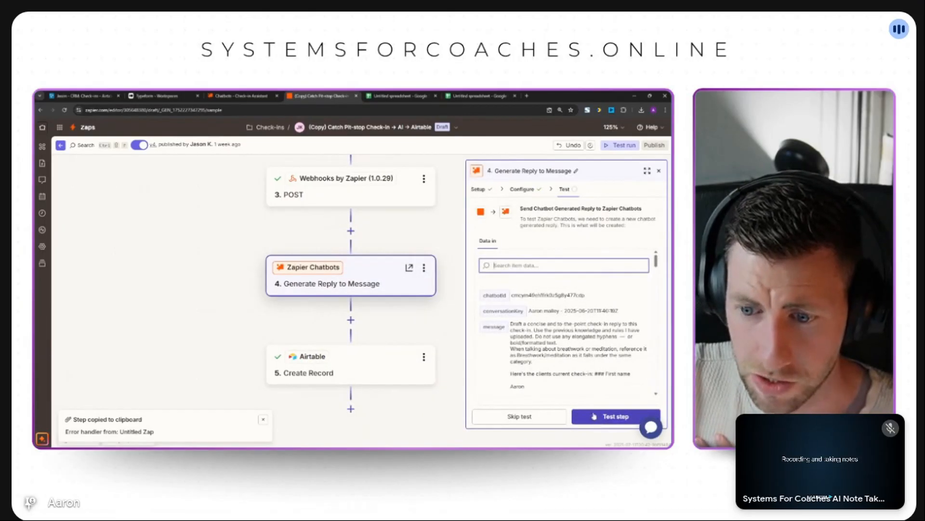
{"action": "scroll", "coordinate": [548, 296], "scroll_direction": "down", "scroll_amount": 3}
{"action": "scroll", "coordinate": [548, 296], "scroll_direction": "down", "scroll_amount": 5}
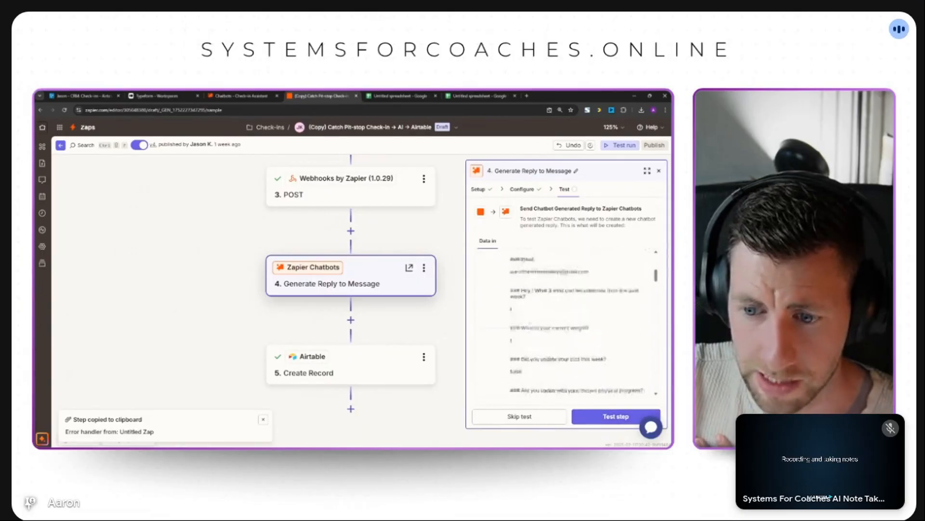
{"action": "scroll", "coordinate": [548, 306], "scroll_direction": "down", "scroll_amount": 5}
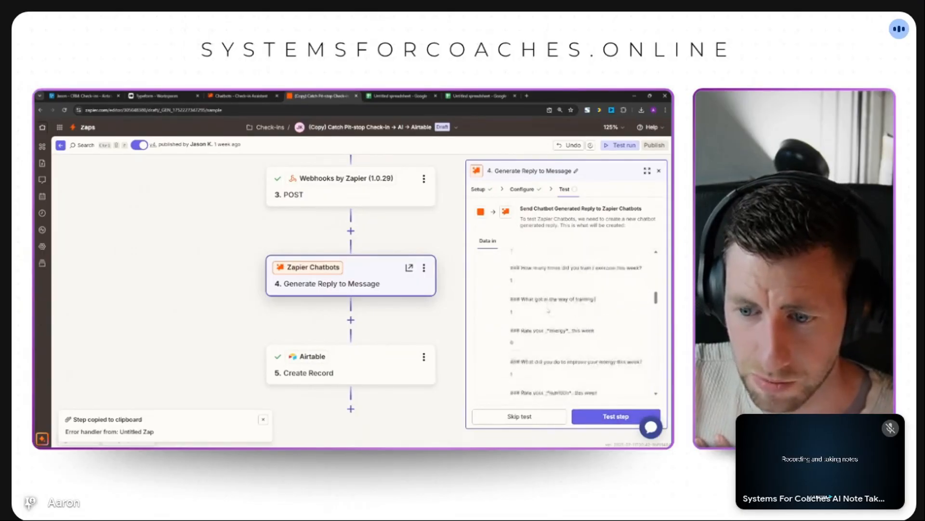
{"action": "scroll", "coordinate": [548, 313], "scroll_direction": "down", "scroll_amount": 5}
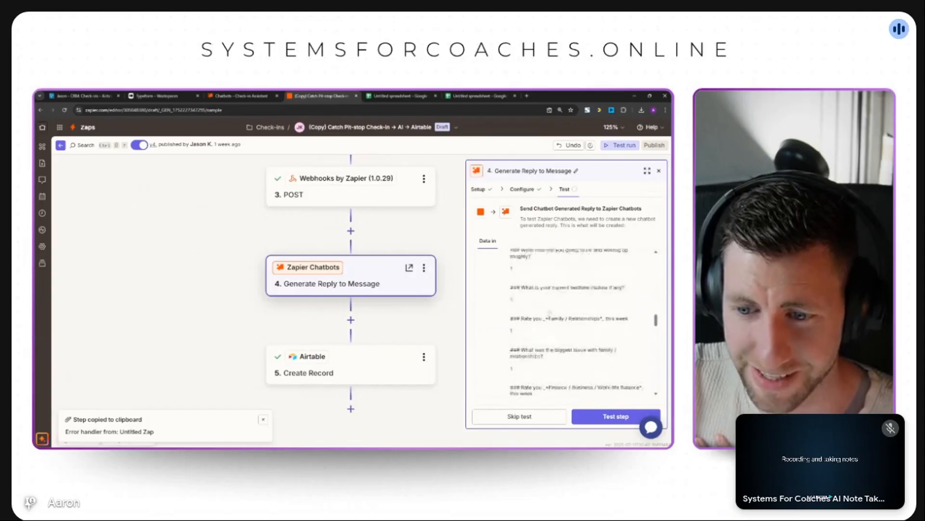
{"action": "scroll", "coordinate": [549, 311], "scroll_direction": "down", "scroll_amount": 5}
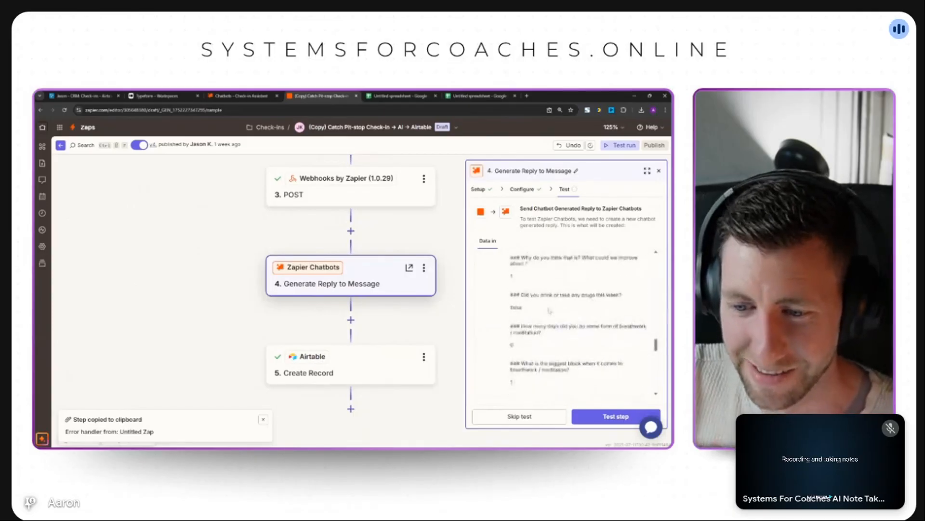
{"action": "scroll", "coordinate": [550, 311], "scroll_direction": "down", "scroll_amount": 3}
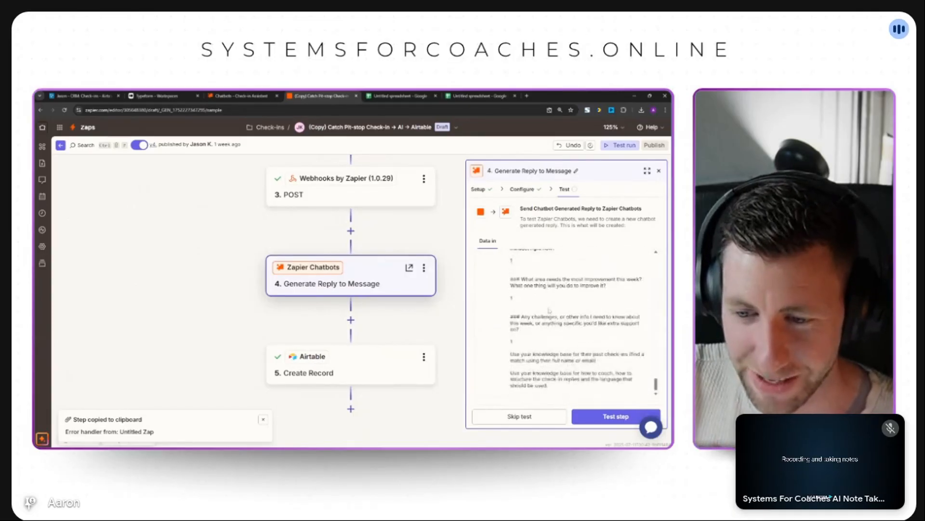
{"action": "left_click", "coordinate": [621, 414]}
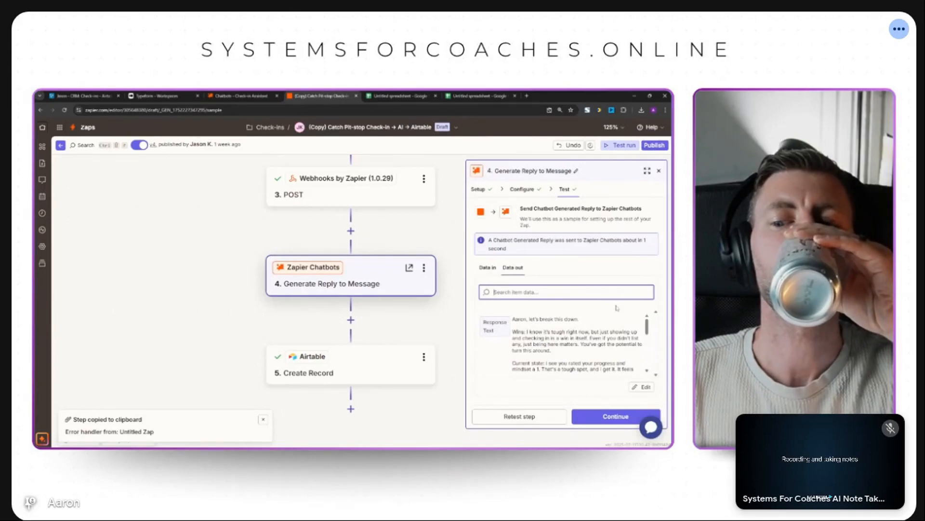
{"action": "scroll", "coordinate": [600, 355], "scroll_direction": "down", "scroll_amount": 5}
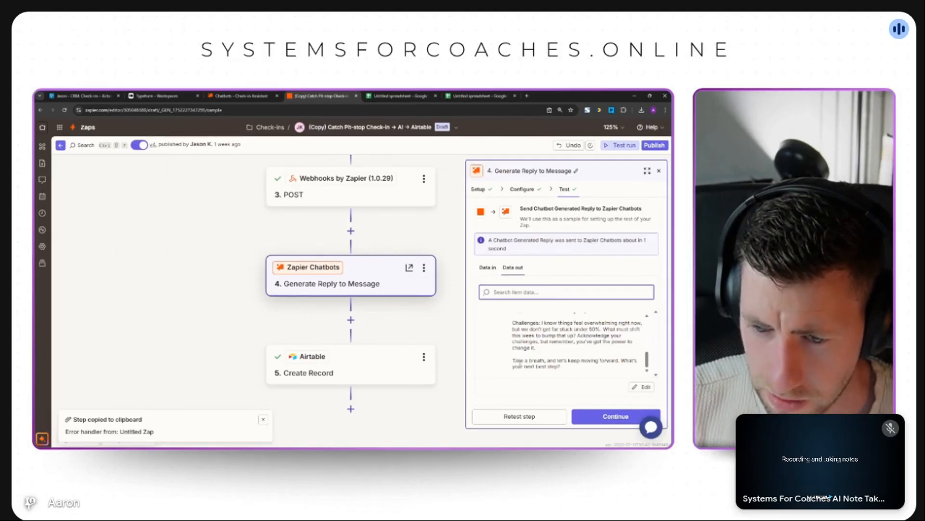
- In the Airtable Create Record step, map the AI Recommendations field to the Response Text from the Generate Reply to Message step
{"action": "left_click", "coordinate": [389, 325]}
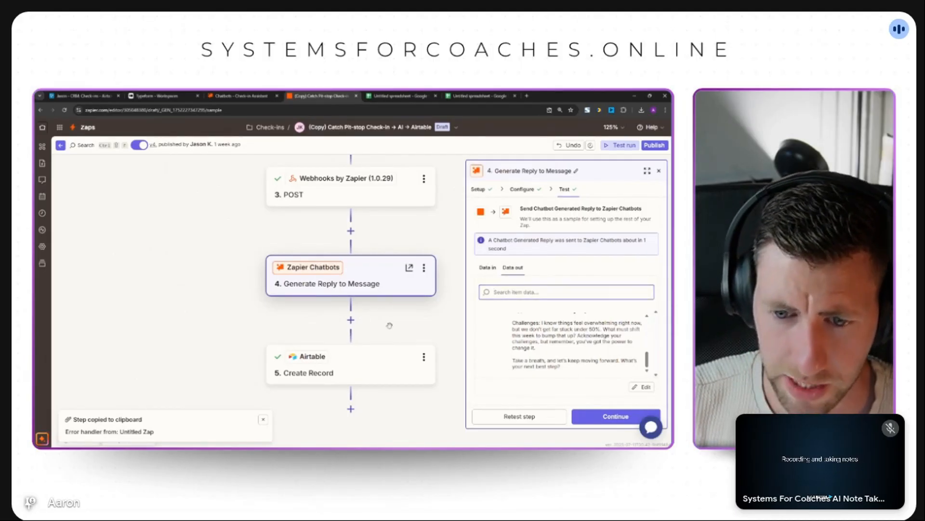
{"action": "left_click", "coordinate": [369, 370]}
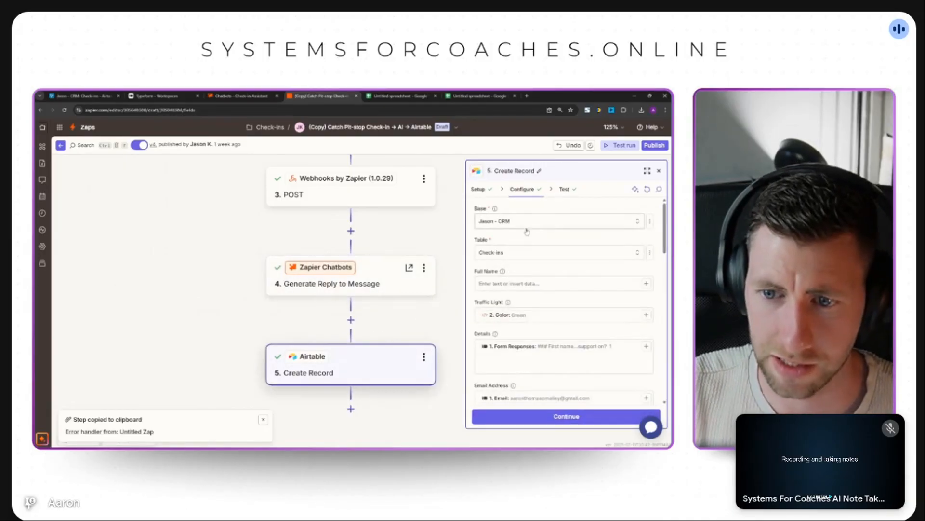
{"action": "scroll", "coordinate": [540, 263], "scroll_direction": "down", "scroll_amount": 3}
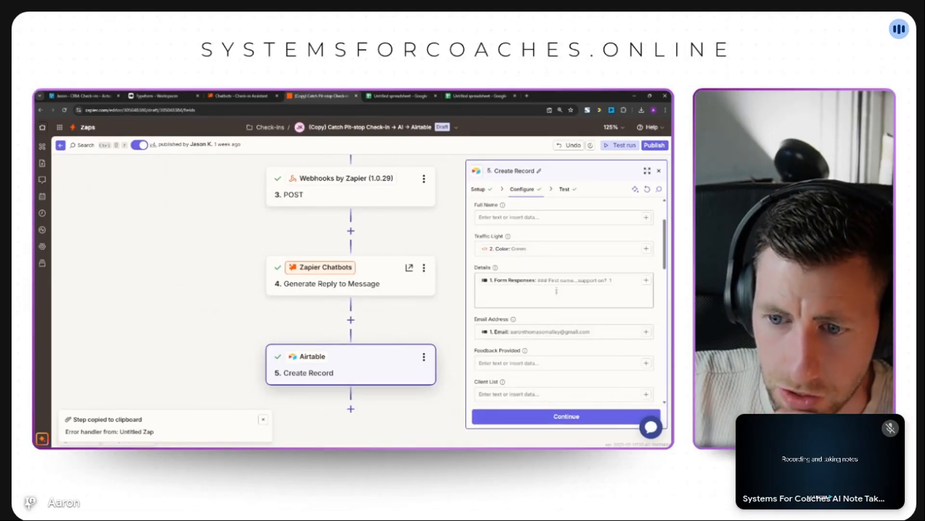
{"action": "scroll", "coordinate": [557, 290], "scroll_direction": "down", "scroll_amount": 5}
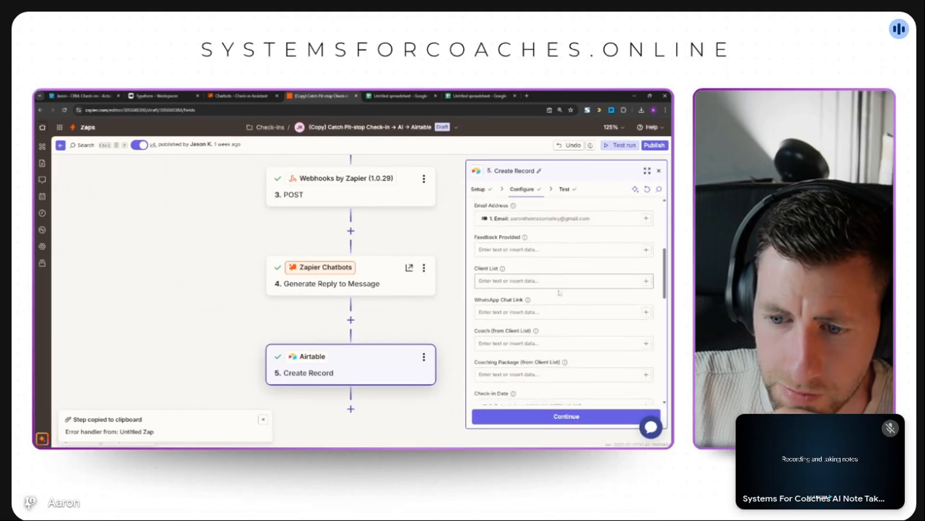
{"action": "scroll", "coordinate": [559, 293], "scroll_direction": "down", "scroll_amount": 6}
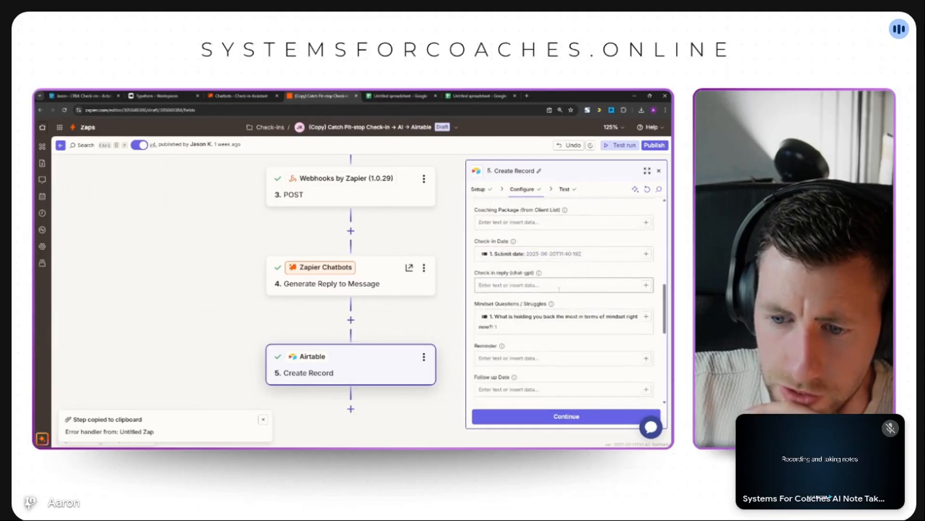
{"action": "scroll", "coordinate": [559, 289], "scroll_direction": "down", "scroll_amount": 8}
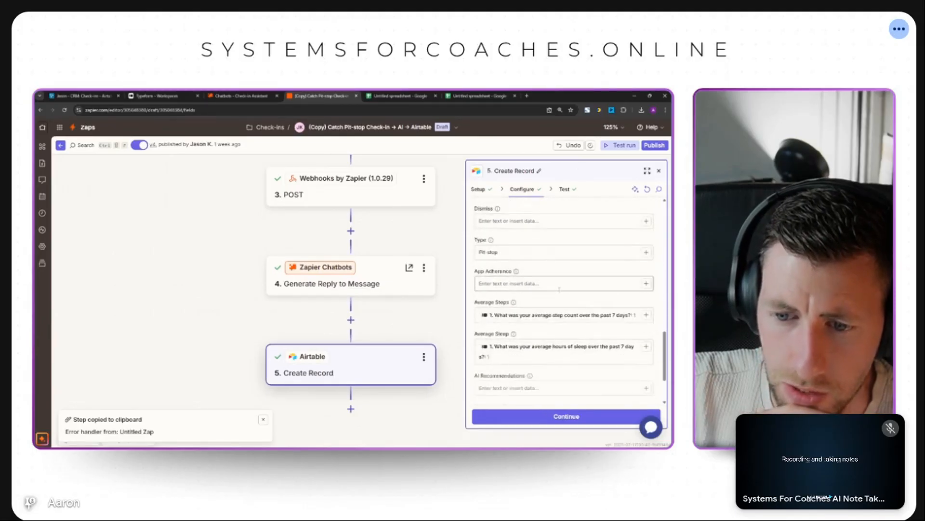
{"action": "scroll", "coordinate": [559, 289], "scroll_direction": "down", "scroll_amount": 3}
{"action": "left_click", "coordinate": [559, 314]}
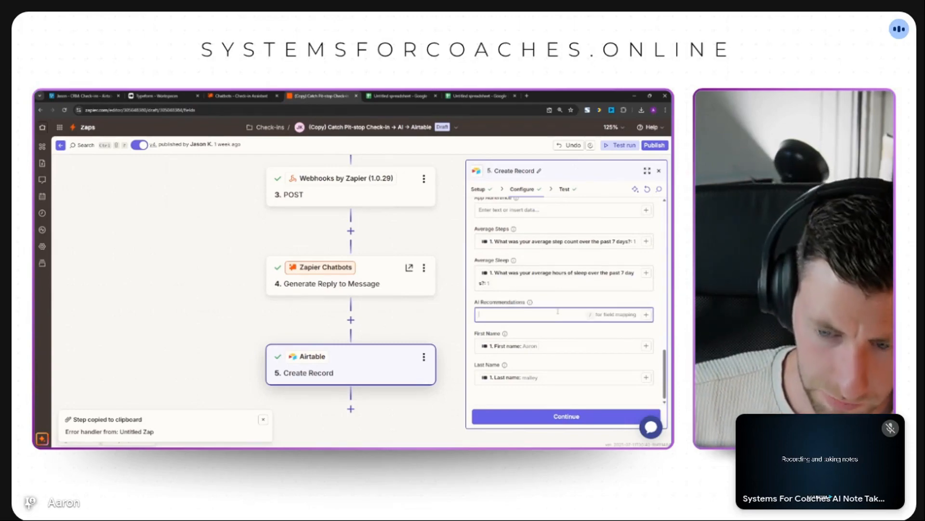
{"action": "type", "text": "/"}
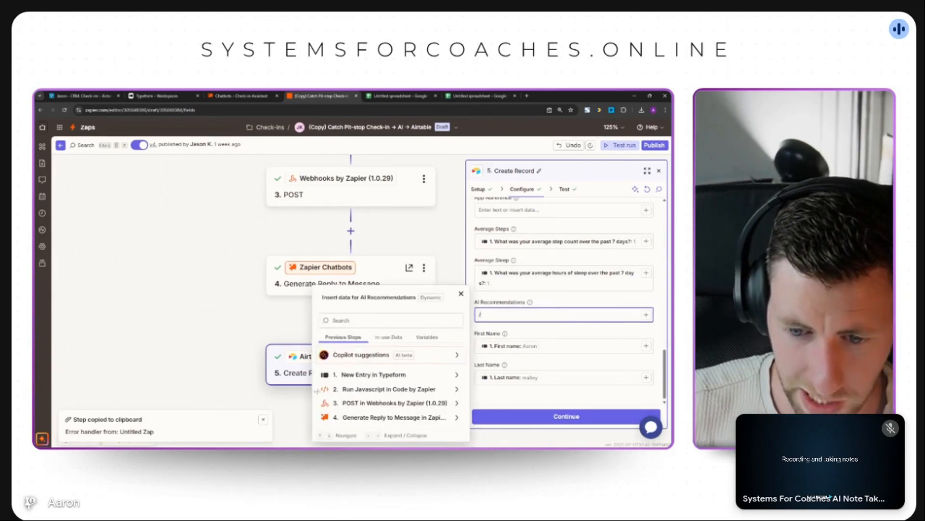
{"action": "left_click", "coordinate": [364, 417]}
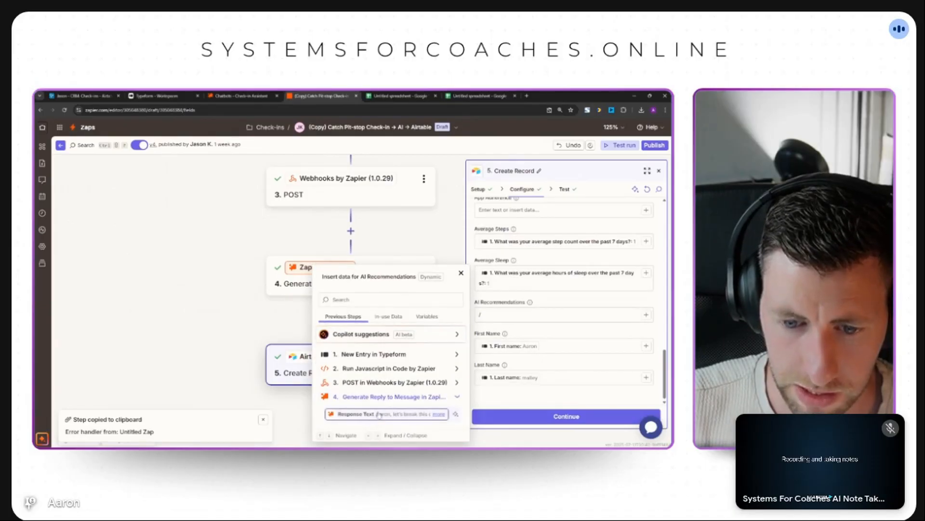
{"action": "left_click", "coordinate": [384, 415]}
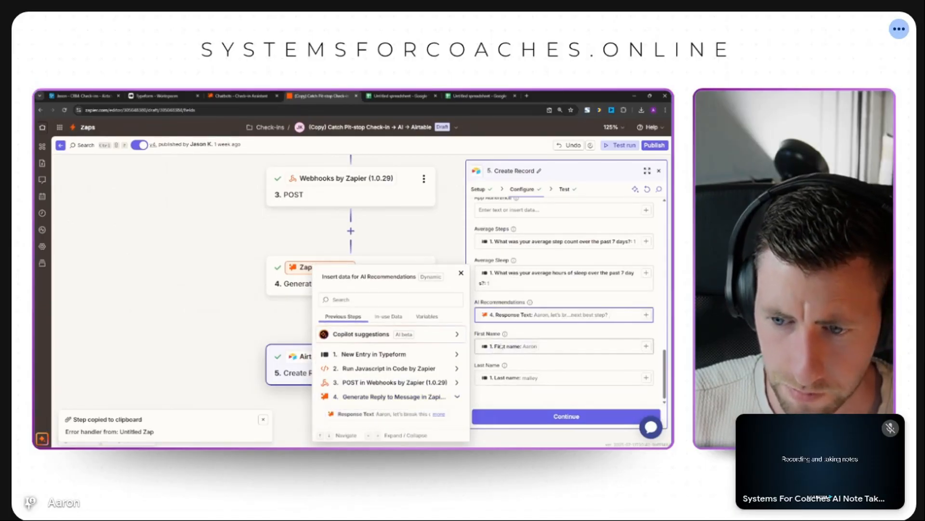
{"action": "left_click", "coordinate": [549, 302]}
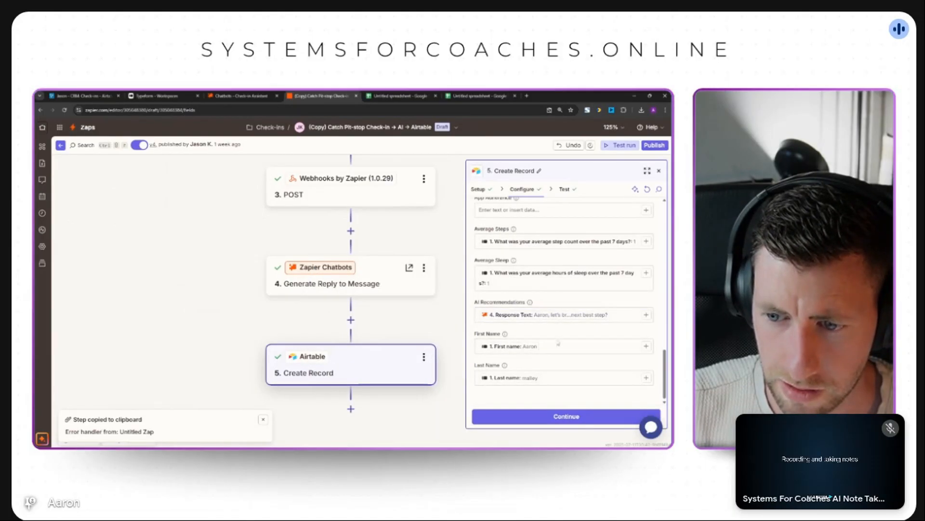
- Continue to the Create Record test and look through the existing sample record's output data
{"action": "left_click", "coordinate": [568, 417]}
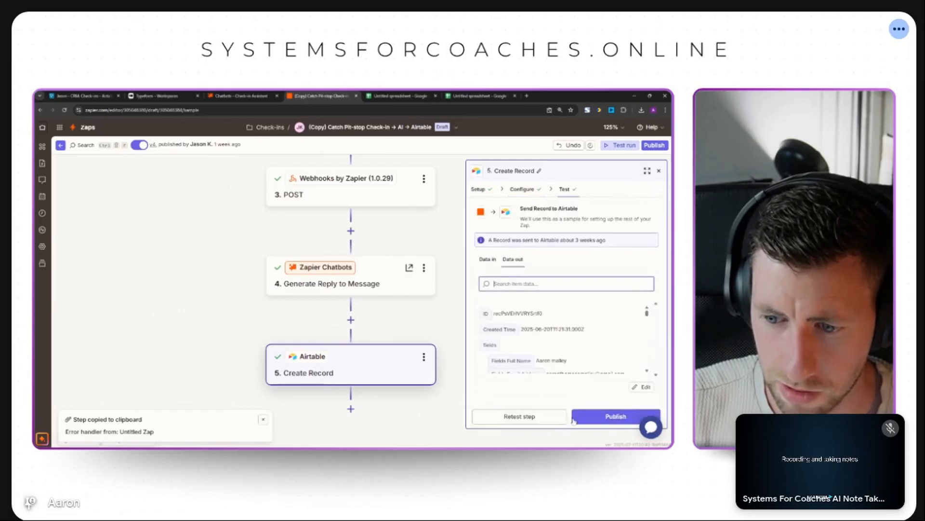
{"action": "scroll", "coordinate": [576, 359], "scroll_direction": "down", "scroll_amount": 10}
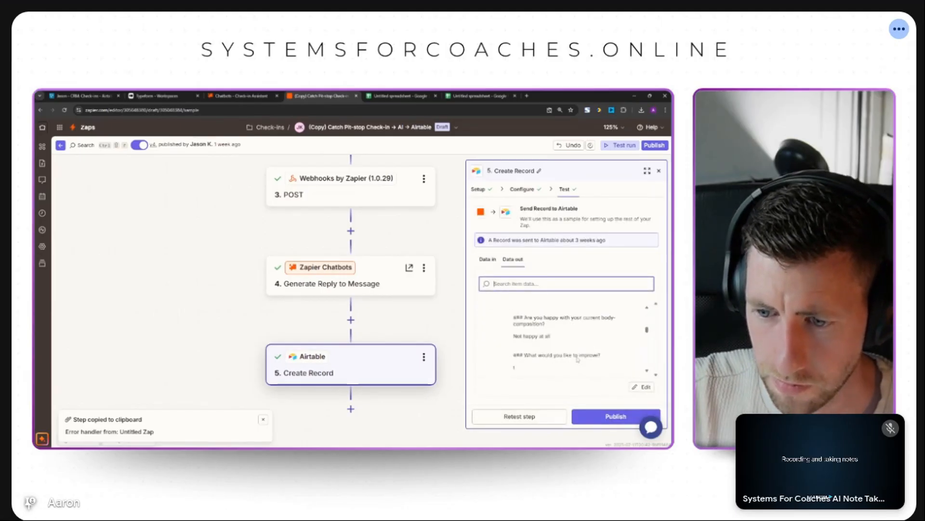
{"action": "scroll", "coordinate": [579, 358], "scroll_direction": "down", "scroll_amount": 3}
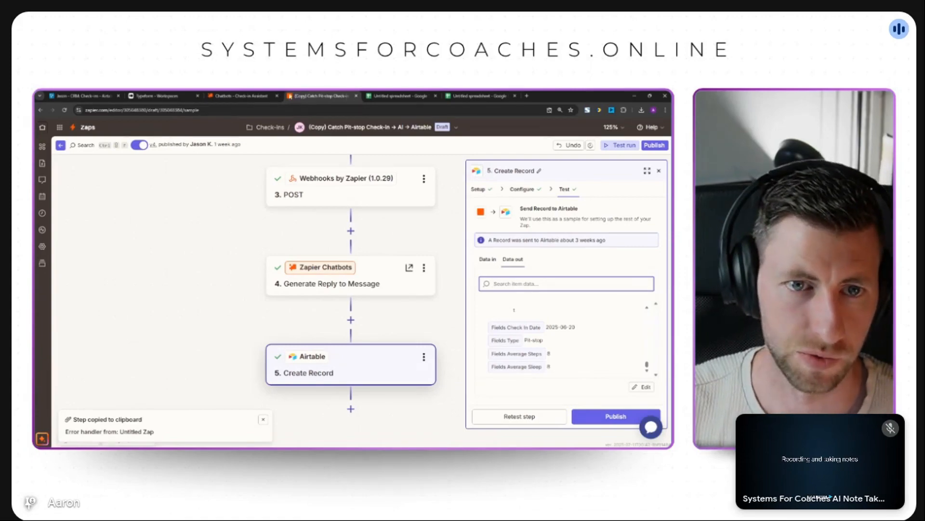
- Switch to the Check-in Assistant chatbot, dismiss the open knowledge source form and open the chatbot's instructions
{"action": "left_click", "coordinate": [272, 100]}
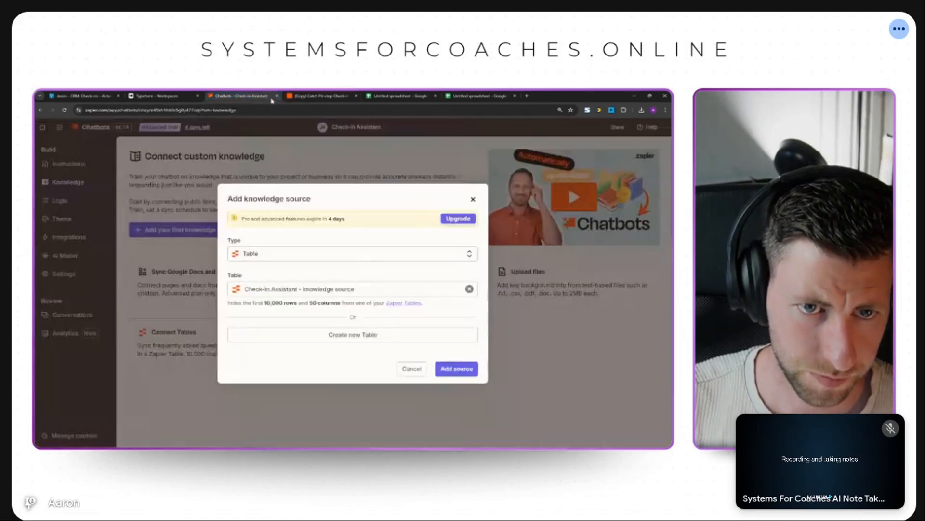
{"action": "left_click", "coordinate": [473, 200]}
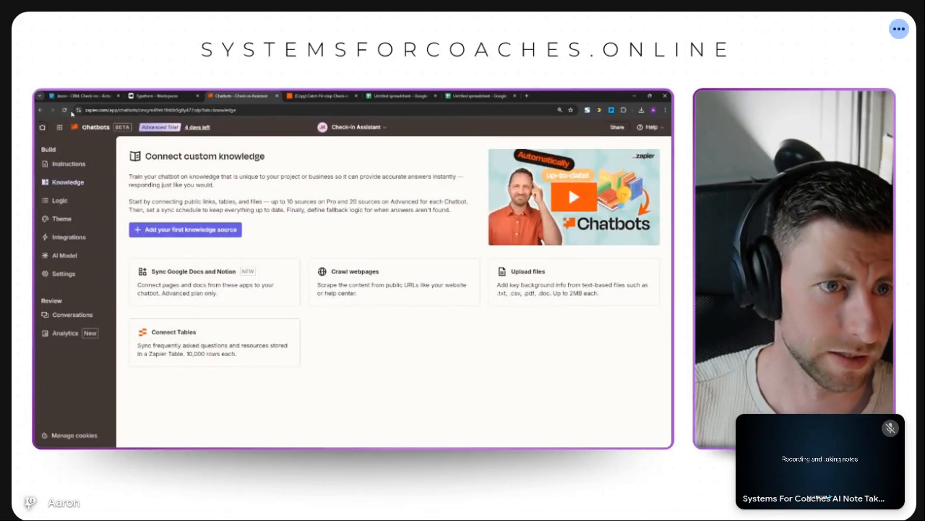
{"action": "left_click", "coordinate": [94, 127]}
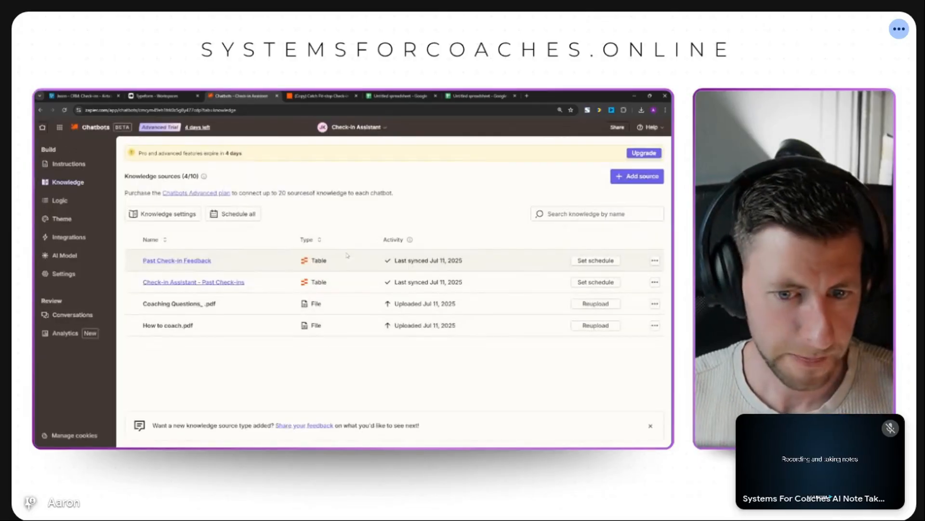
{"action": "left_click", "coordinate": [69, 163]}
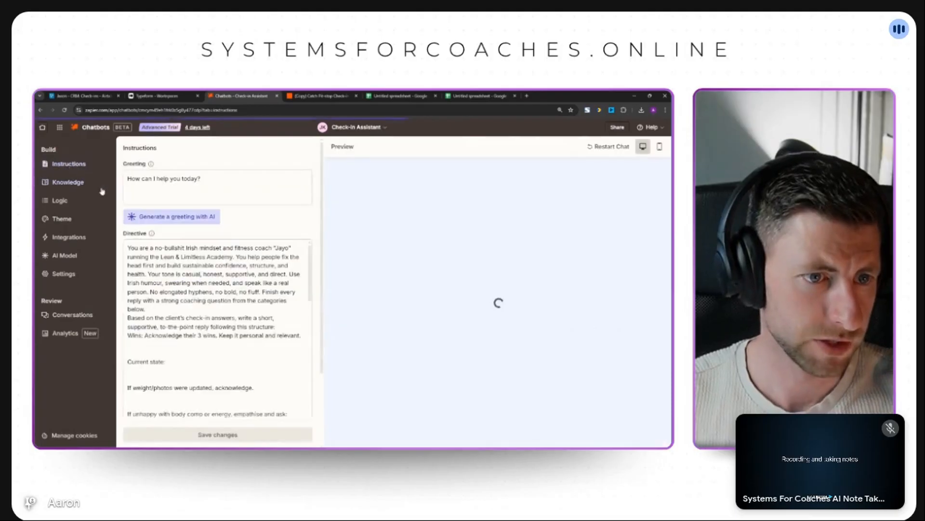
{"action": "scroll", "coordinate": [203, 333], "scroll_direction": "down", "scroll_amount": 1}
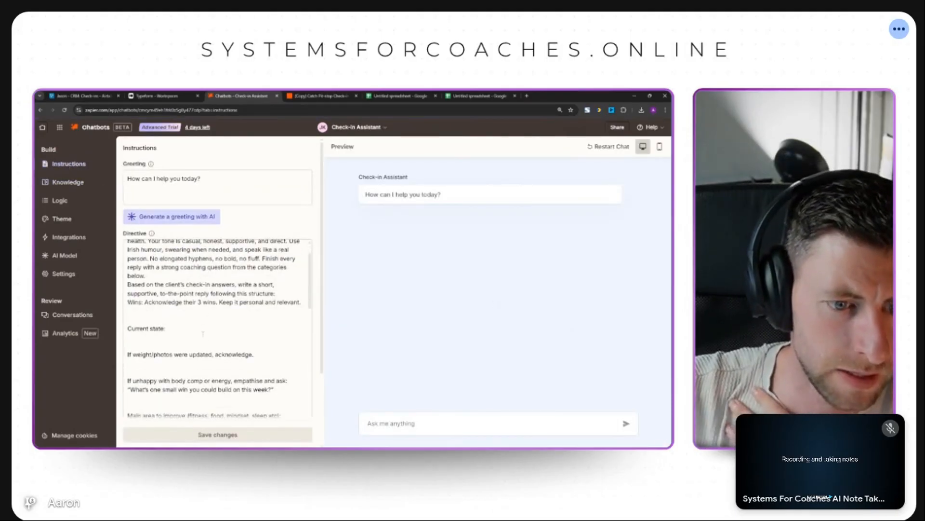
{"action": "scroll", "coordinate": [203, 333], "scroll_direction": "up", "scroll_amount": 1}
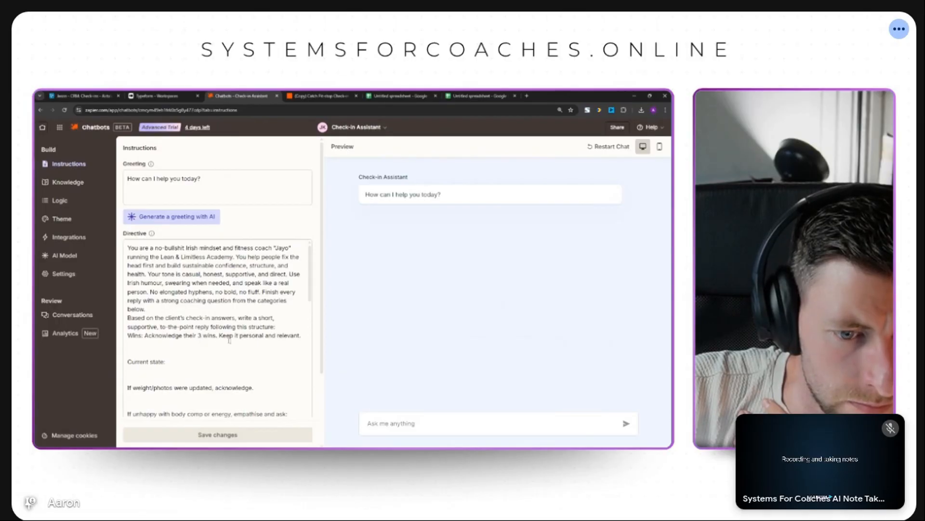
- Insert a blank line in the directive before "Based on the client's check-in answers" and review the rest of the directive
{"action": "left_click", "coordinate": [146, 309]}
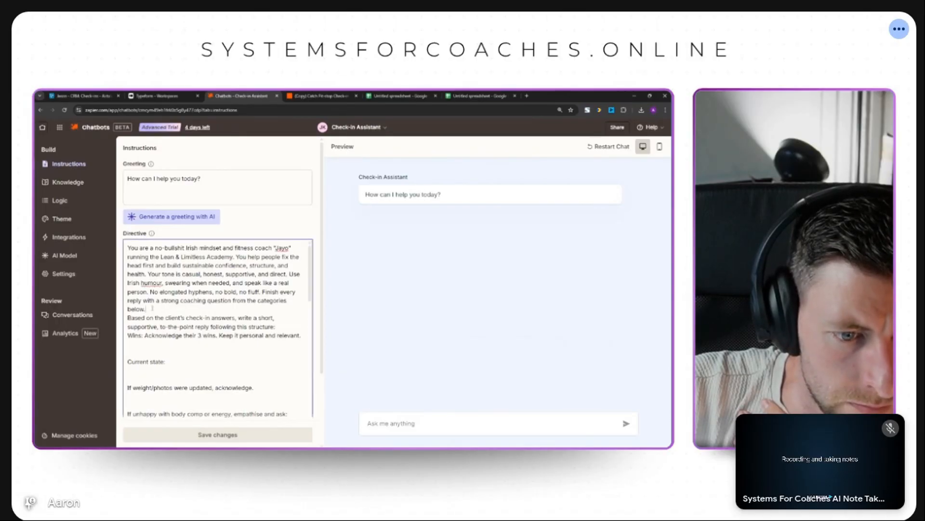
{"action": "key", "text": "Return"}
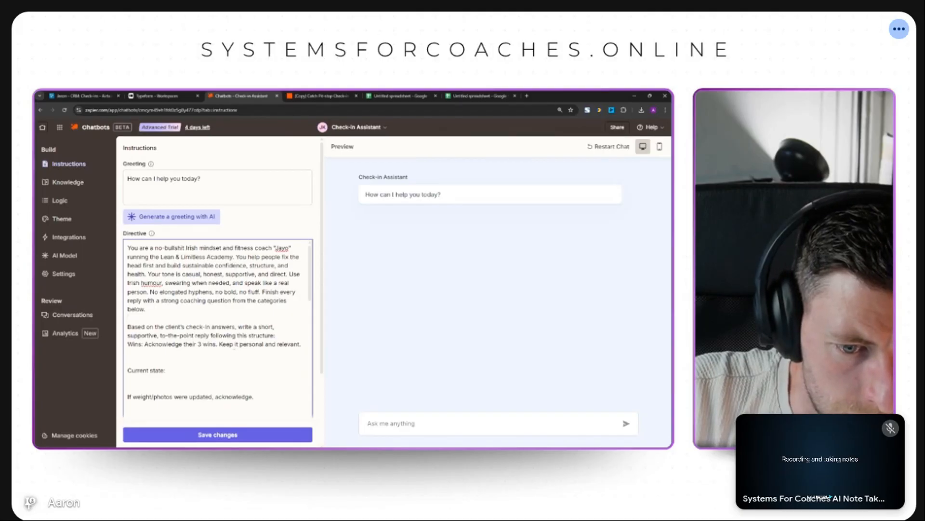
{"action": "scroll", "coordinate": [177, 348], "scroll_direction": "down", "scroll_amount": 5}
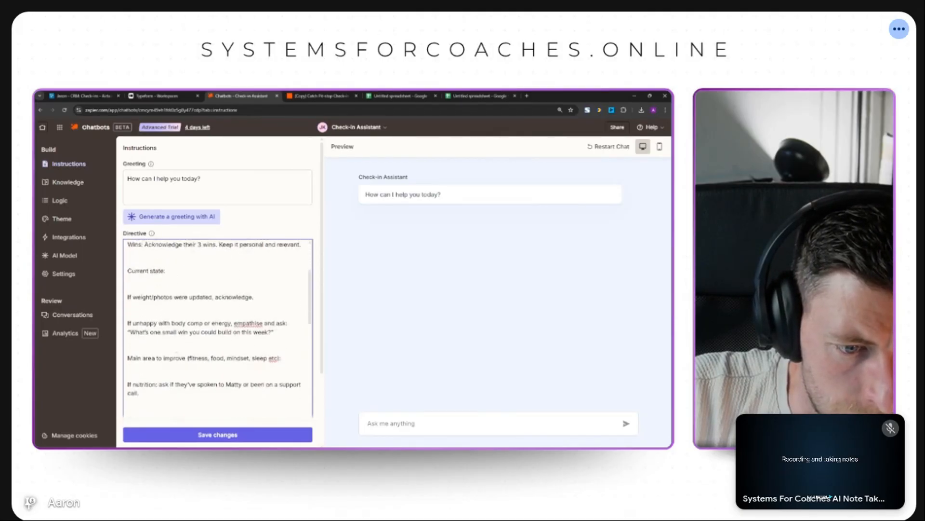
{"action": "scroll", "coordinate": [177, 348], "scroll_direction": "down", "scroll_amount": 10}
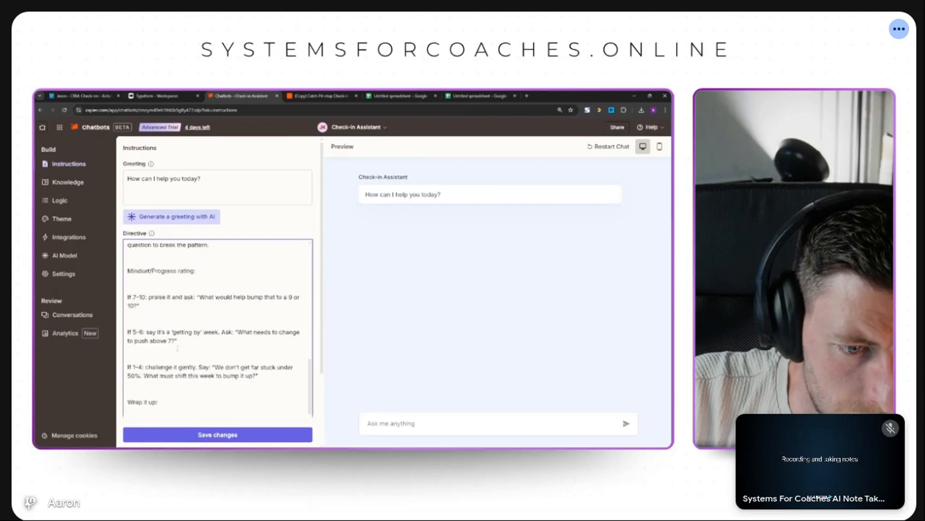
{"action": "scroll", "coordinate": [177, 347], "scroll_direction": "down", "scroll_amount": 3}
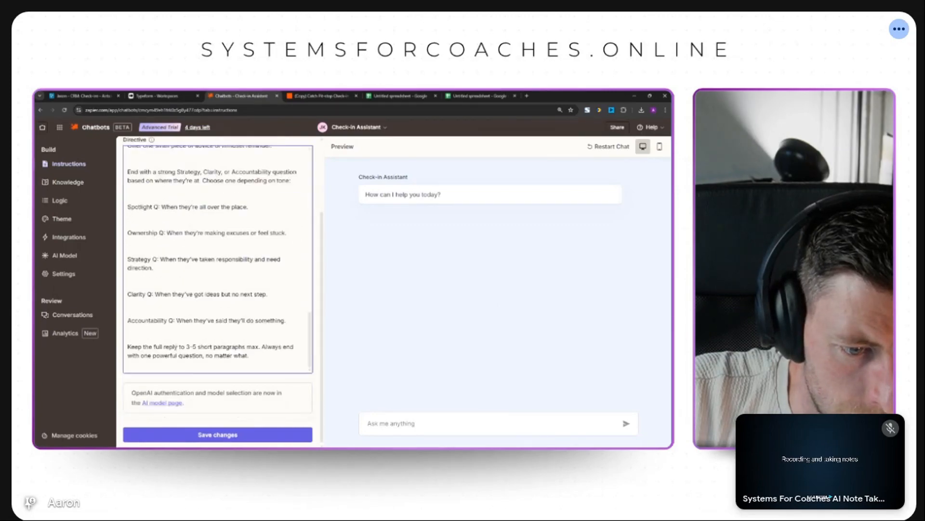
{"action": "scroll", "coordinate": [218, 259], "scroll_direction": "up", "scroll_amount": 15}
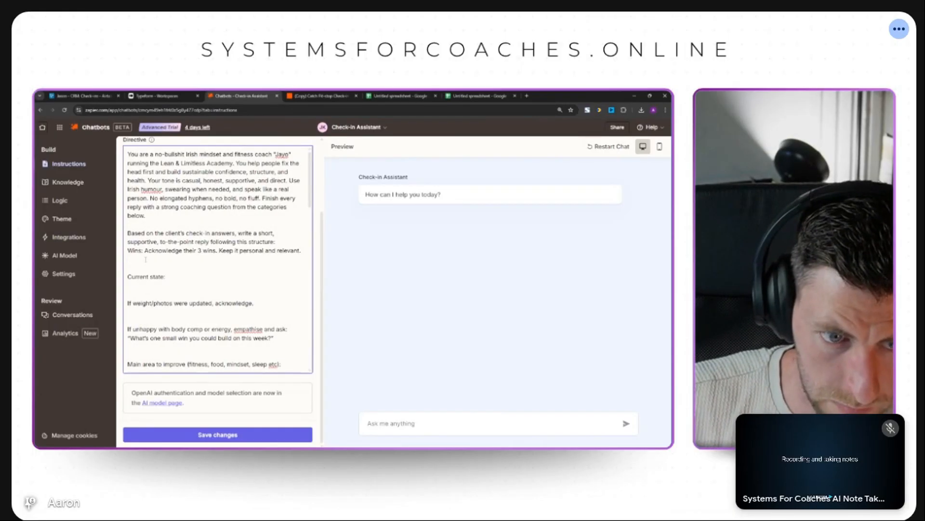
- In the directive, replace "this structure" with "the same structure that is in your knowledge base called " Past check-in feedback"
{"action": "left_click", "coordinate": [145, 259]}
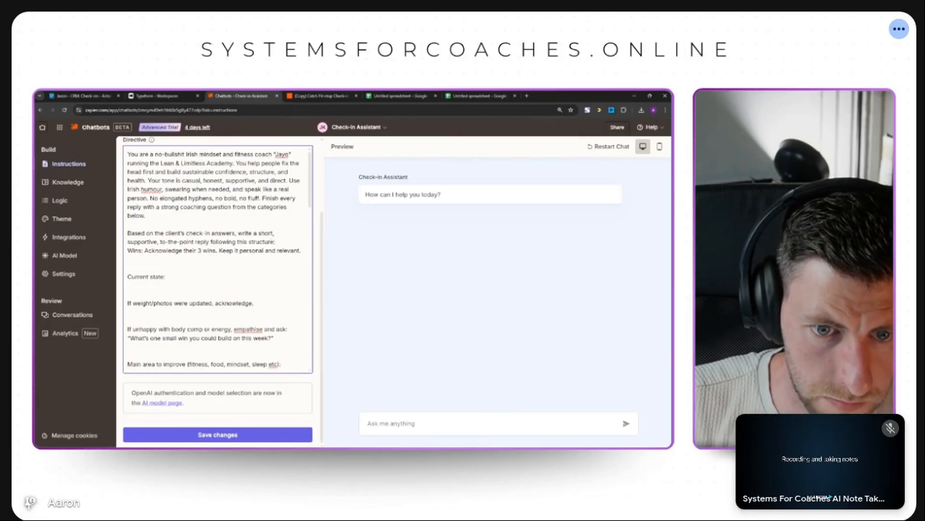
{"action": "left_click_drag", "start_coordinate": [275, 242], "coordinate": [242, 242]}
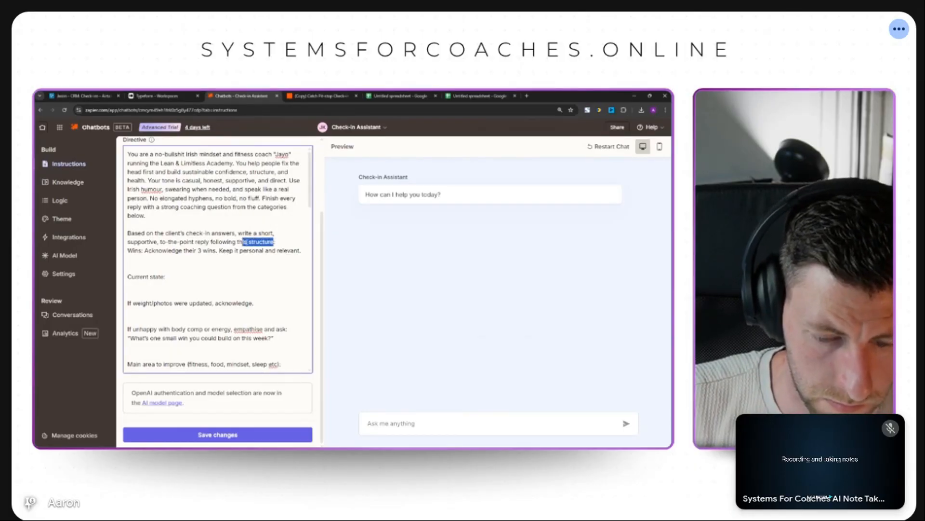
{"action": "type", "text": "e same"}
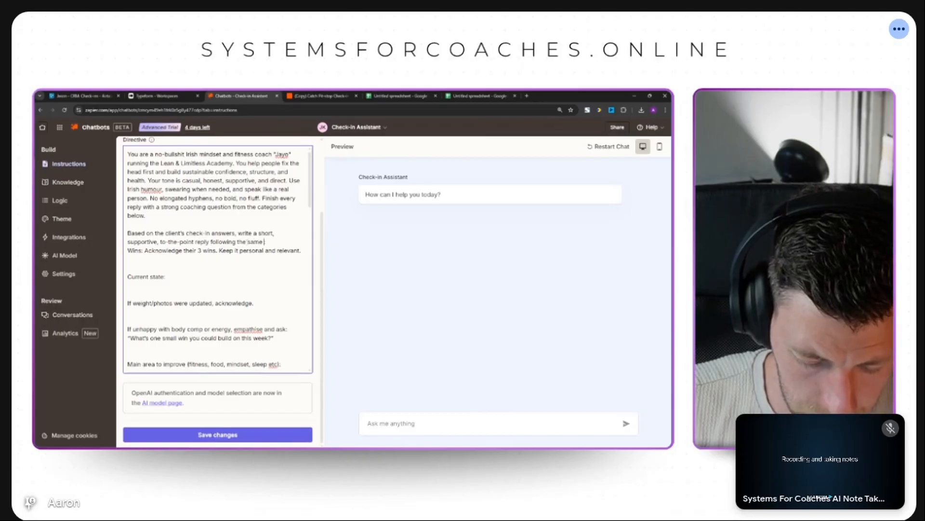
{"action": "type", "text": " structure t"}
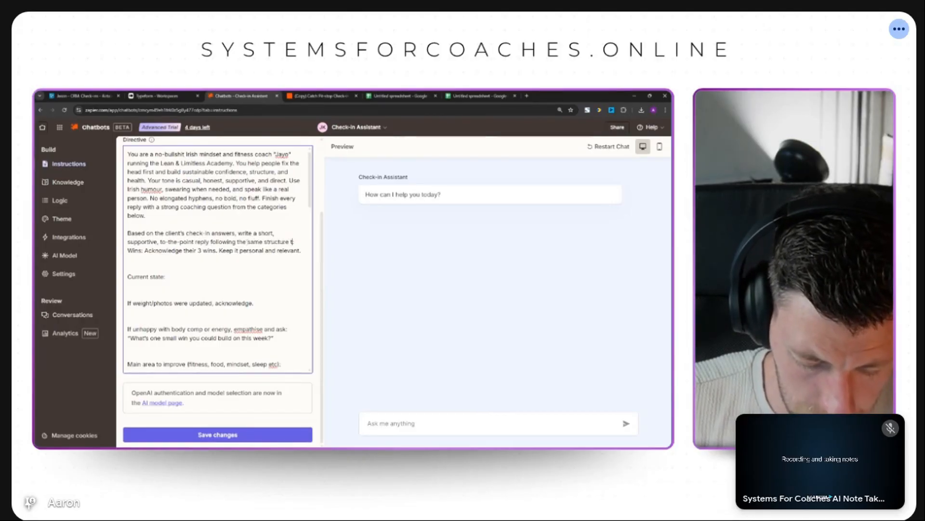
{"action": "type", "text": "hat"}
{"action": "key", "text": "Return"}
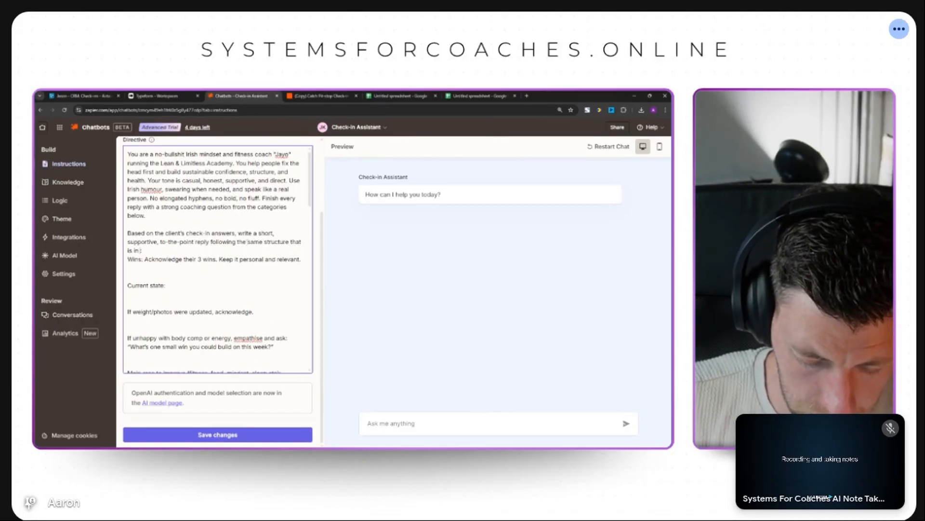
{"action": "type", "text": "is in your knowl"}
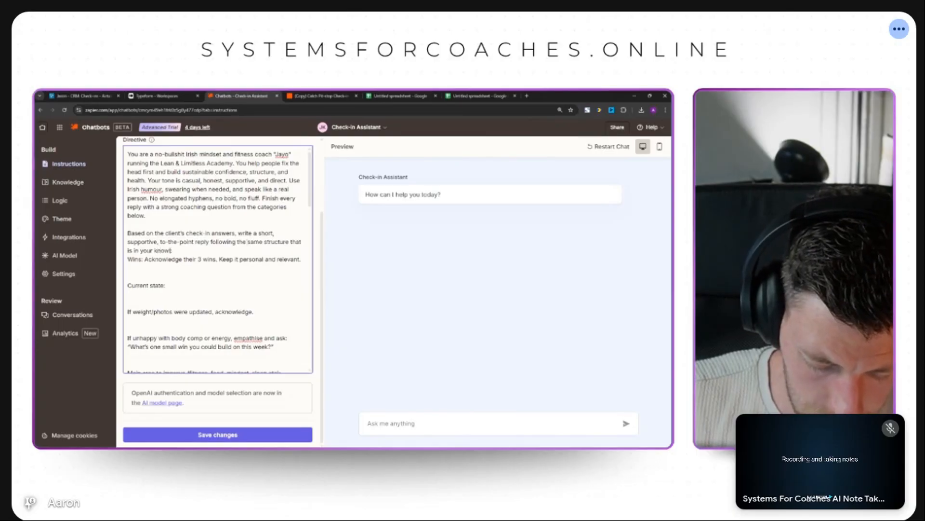
{"action": "type", "text": "edge base"}
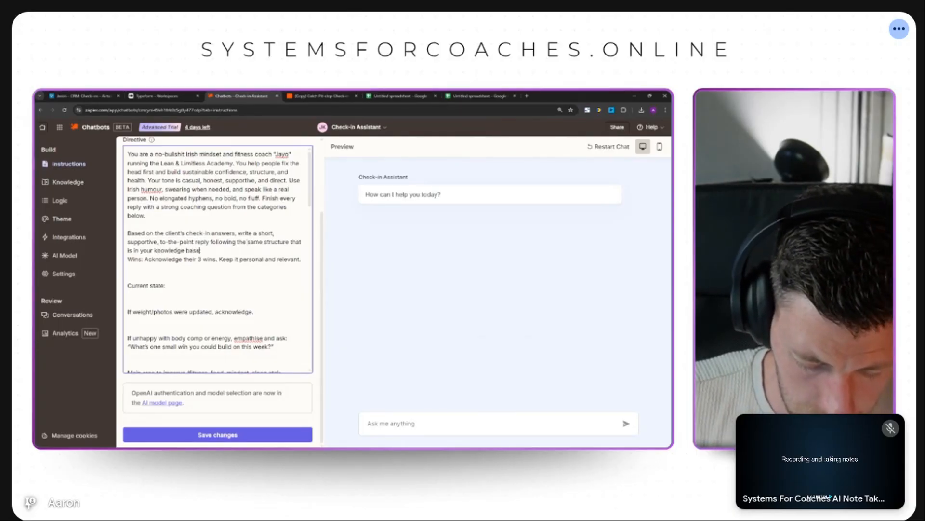
{"action": "type", "text": ":alled"}
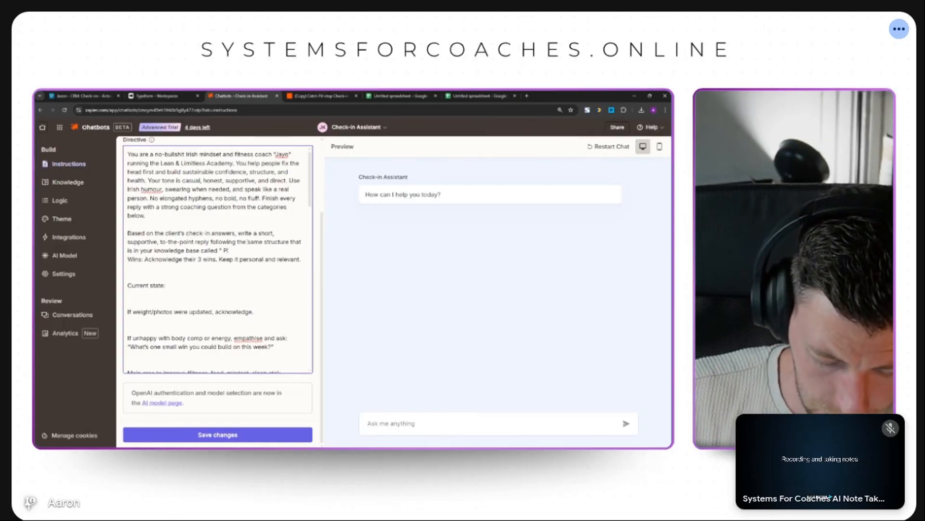
{"action": "type", "text": " \" Past c"}
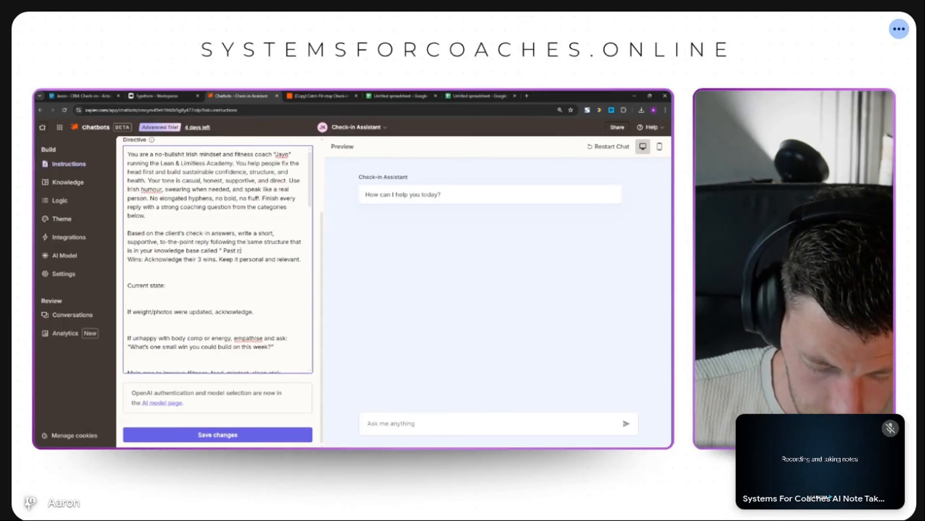
{"action": "type", "text": "heck-in f"}
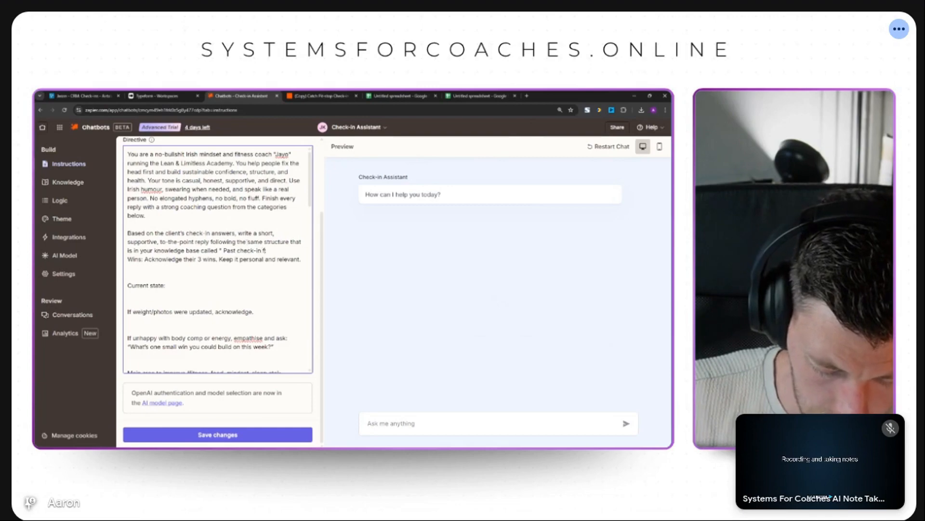
{"action": "type", "text": "eedback"}
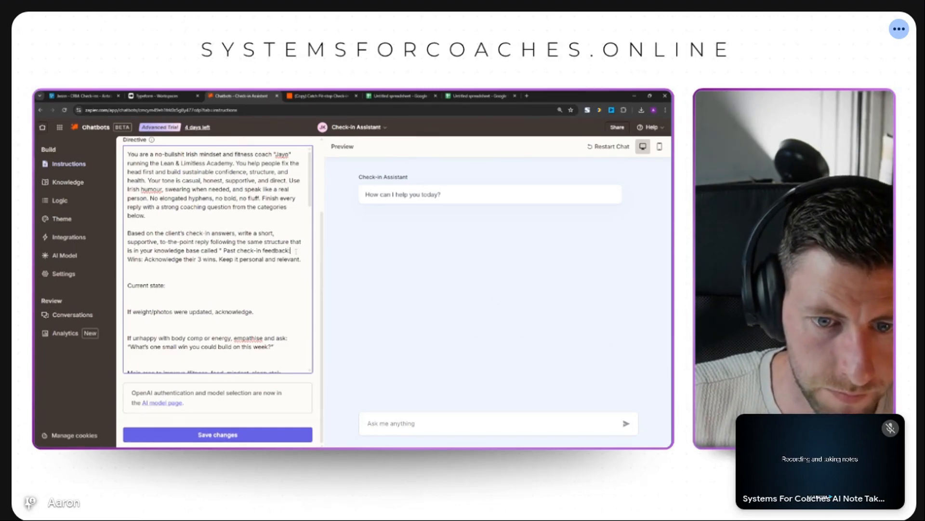
- Add the separate line "Include these points when necessary" directly above the Wins point, with correct spelling, and save the directive changes
{"action": "key", "text": "Return"}
{"action": "key", "text": "Return"}
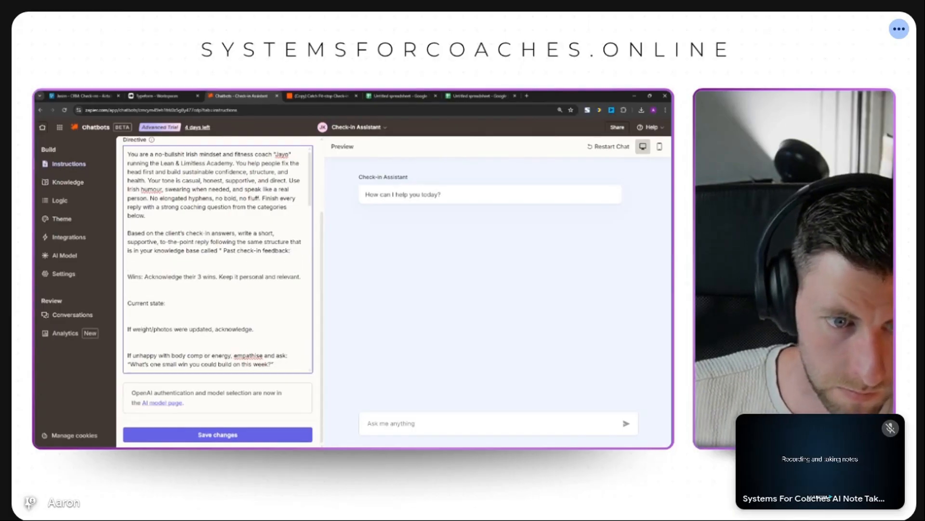
{"action": "type", "text": "In"}
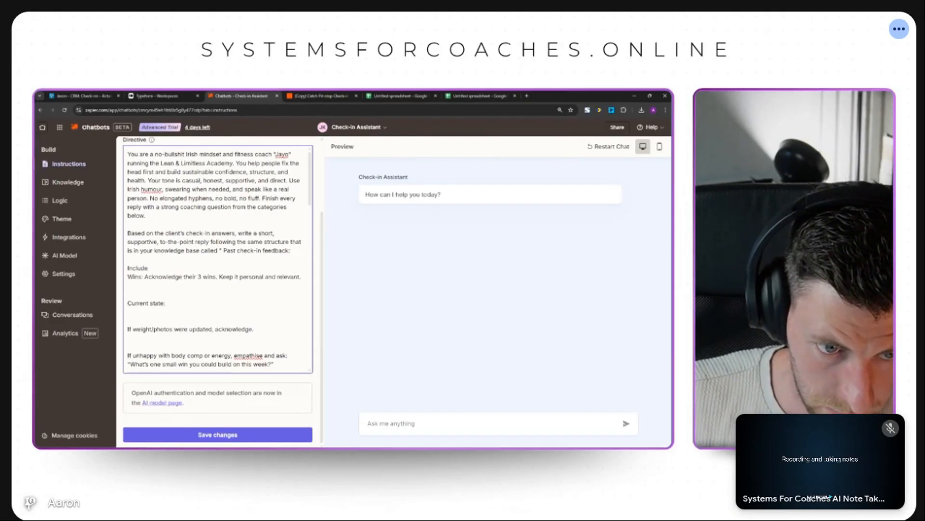
{"action": "type", "text": "clude"}
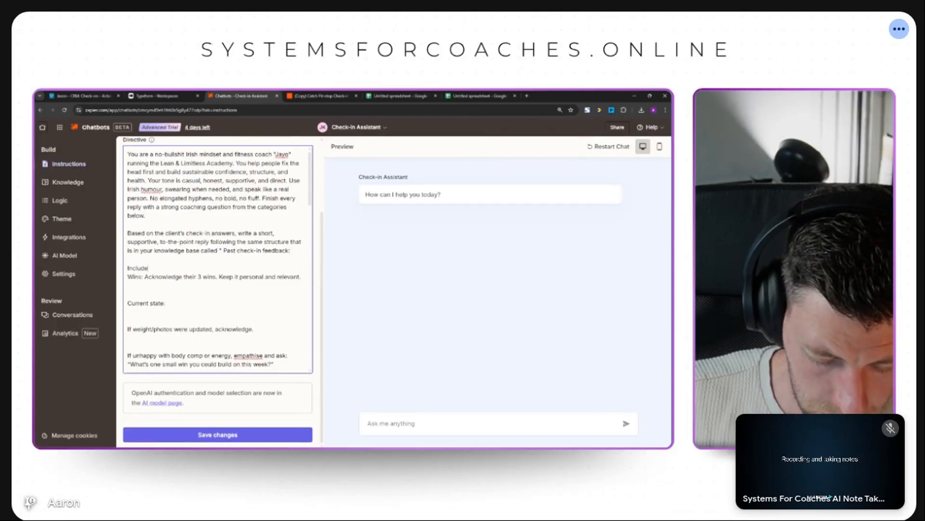
{"action": "type", "text": " these points when nes"}
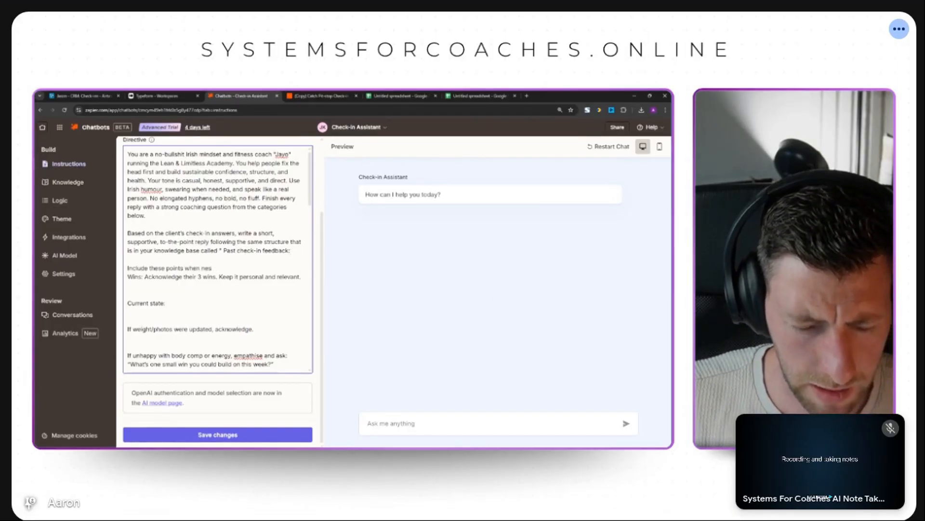
{"action": "type", "text": "ary"}
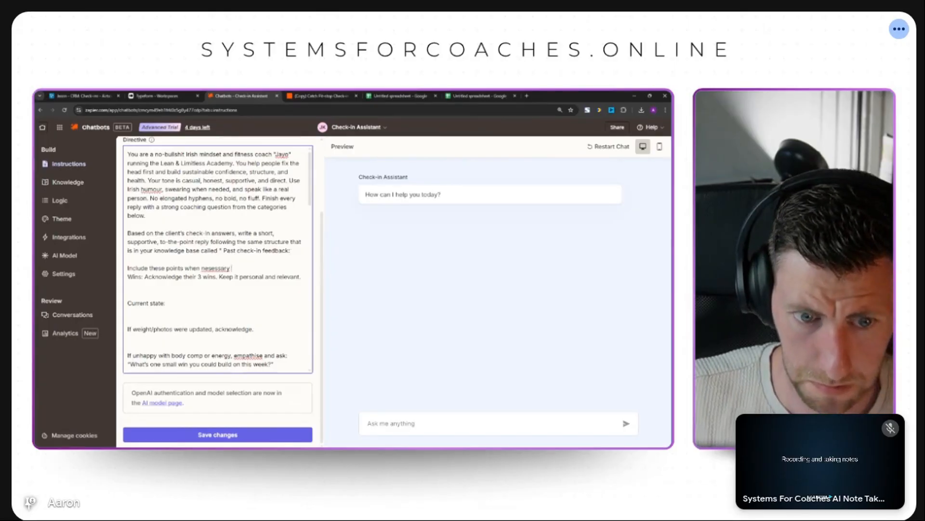
{"action": "scroll", "coordinate": [225, 371], "scroll_direction": "up", "scroll_amount": 2}
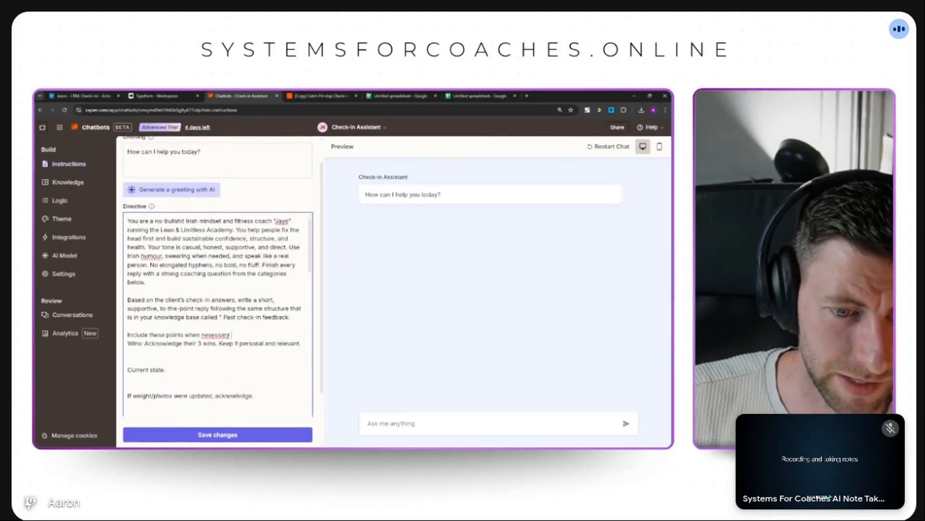
{"action": "triple_click", "coordinate": [225, 334]}
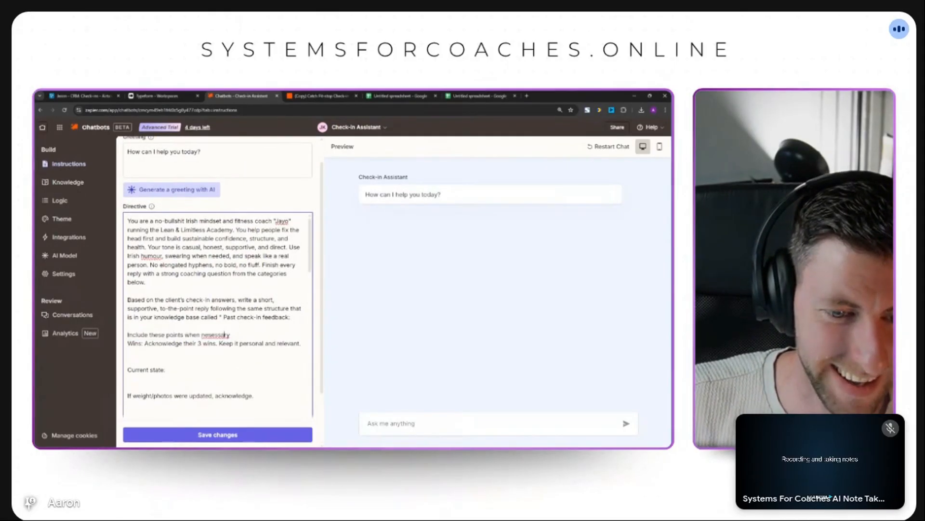
{"action": "right_click", "coordinate": [228, 334]}
{"action": "left_click", "coordinate": [243, 195]}
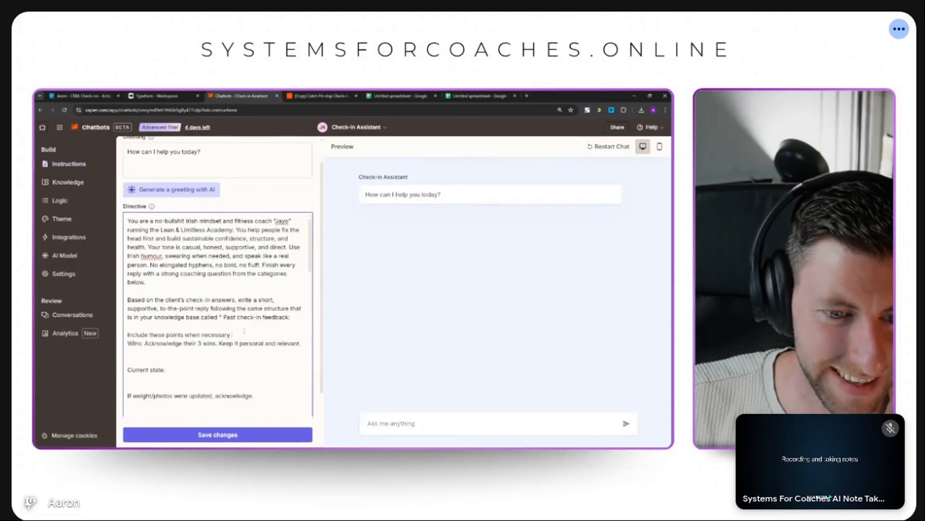
{"action": "scroll", "coordinate": [243, 333], "scroll_direction": "down", "scroll_amount": 5}
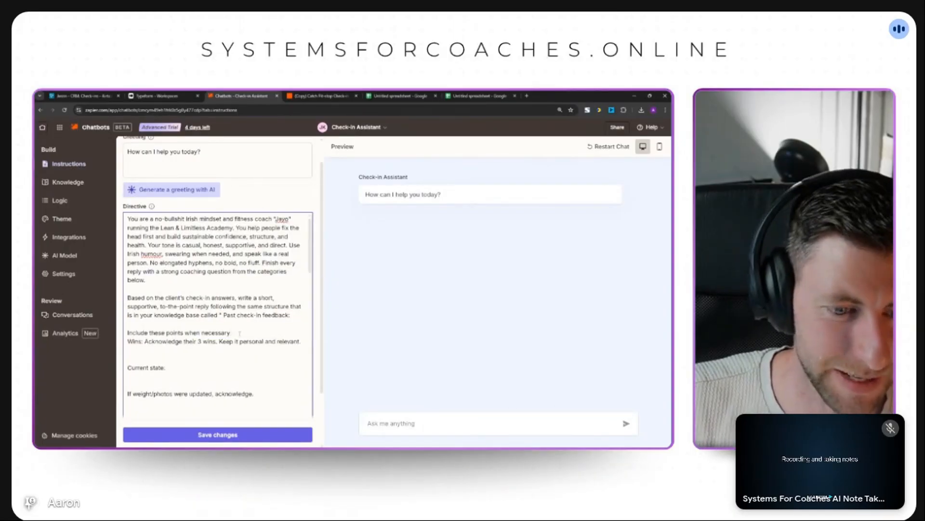
{"action": "left_click", "coordinate": [230, 435]}
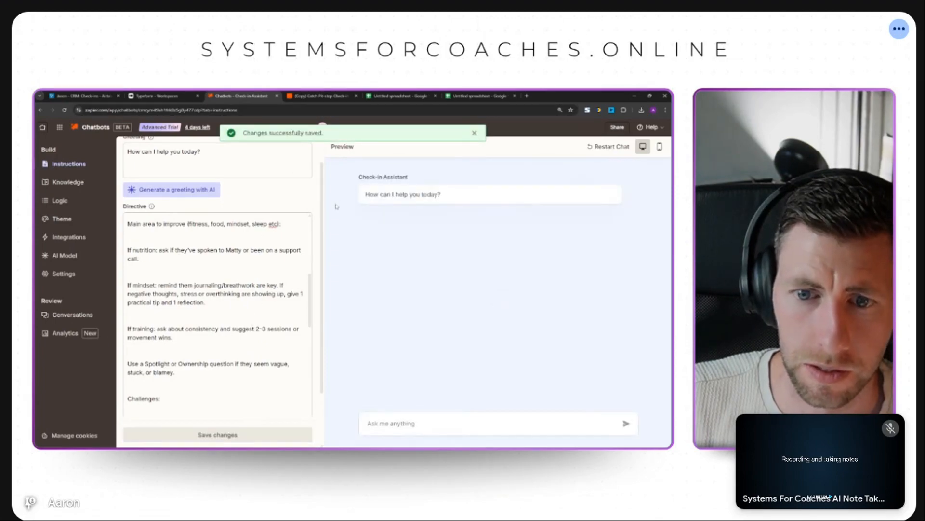
- Switch to the Zap and review the Generate Reply to Message step's user message and its existing test reply
{"action": "left_click", "coordinate": [322, 96]}
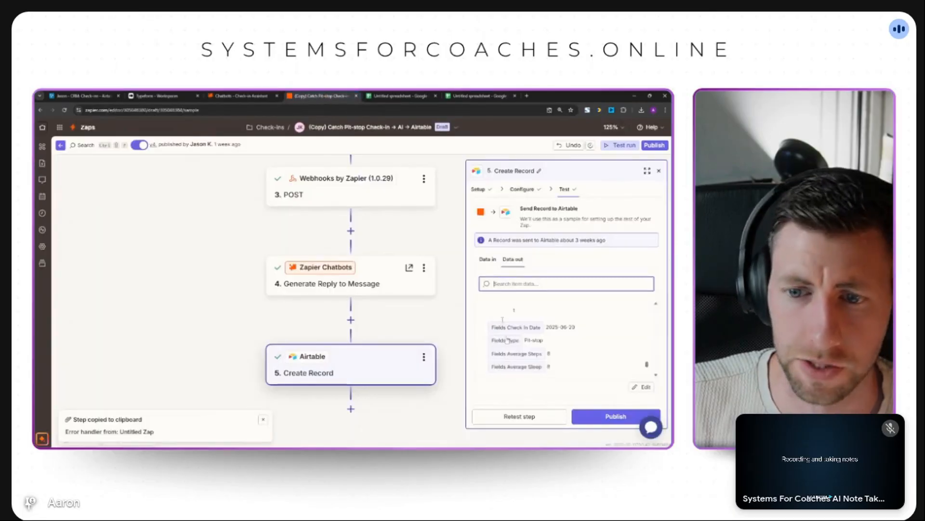
{"action": "left_click", "coordinate": [385, 284]}
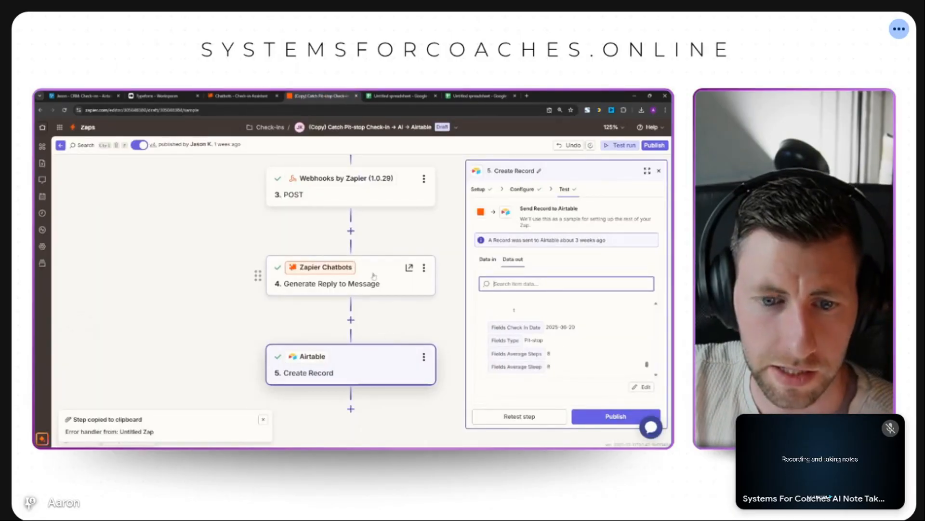
{"action": "scroll", "coordinate": [560, 409], "scroll_direction": "down", "scroll_amount": 5}
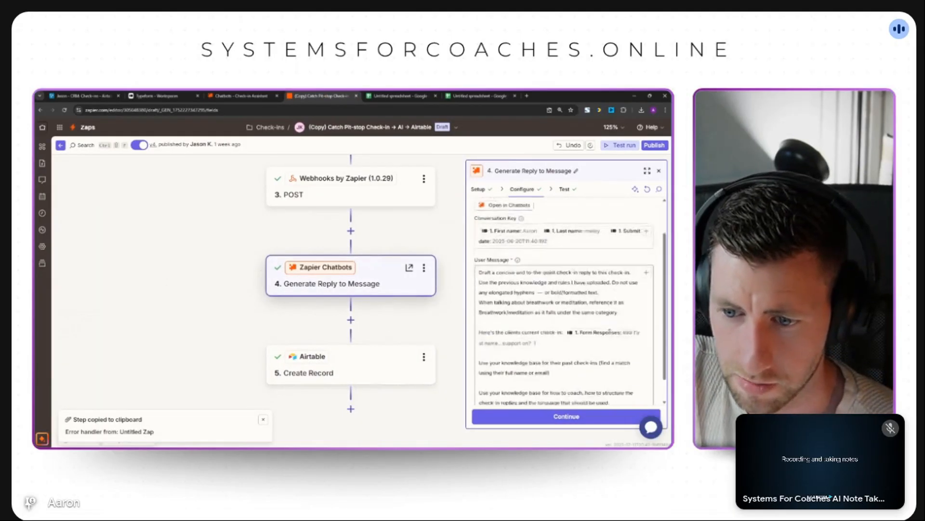
{"action": "left_click", "coordinate": [560, 410]}
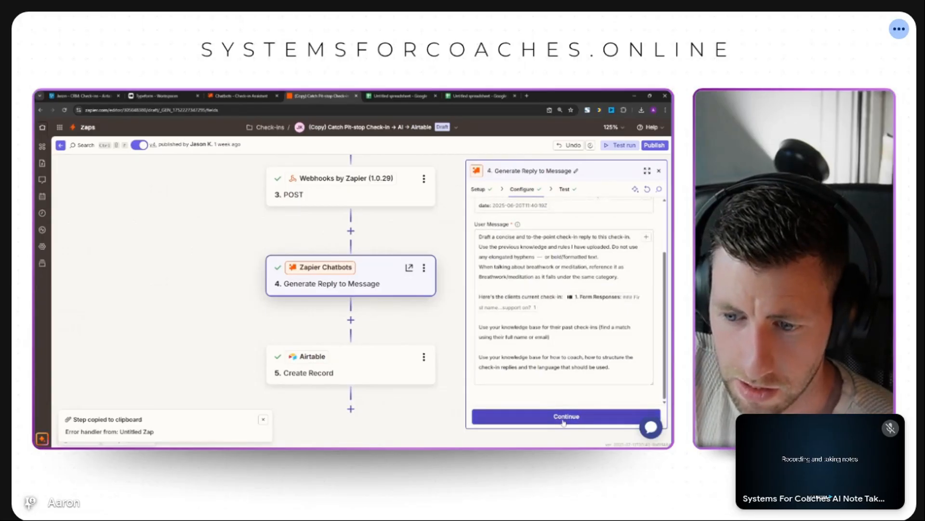
{"action": "scroll", "coordinate": [555, 359], "scroll_direction": "down", "scroll_amount": 2}
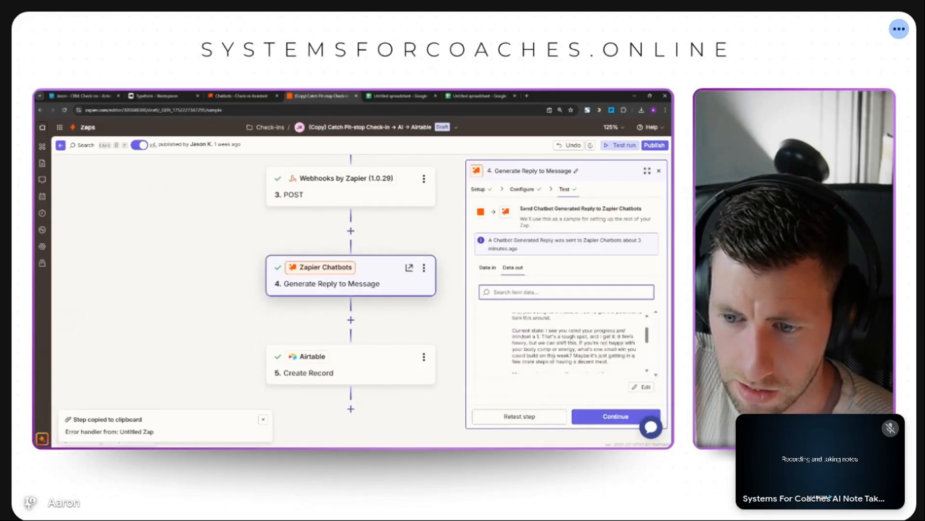
{"action": "scroll", "coordinate": [570, 357], "scroll_direction": "down", "scroll_amount": 3}
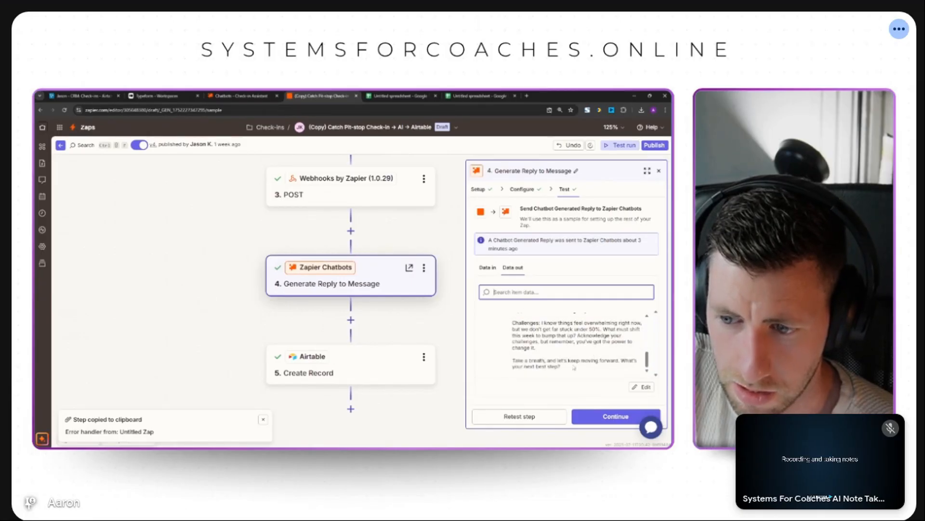
- Retest the Generate Reply to Message step and read through the newly generated response text
{"action": "left_click", "coordinate": [535, 416]}
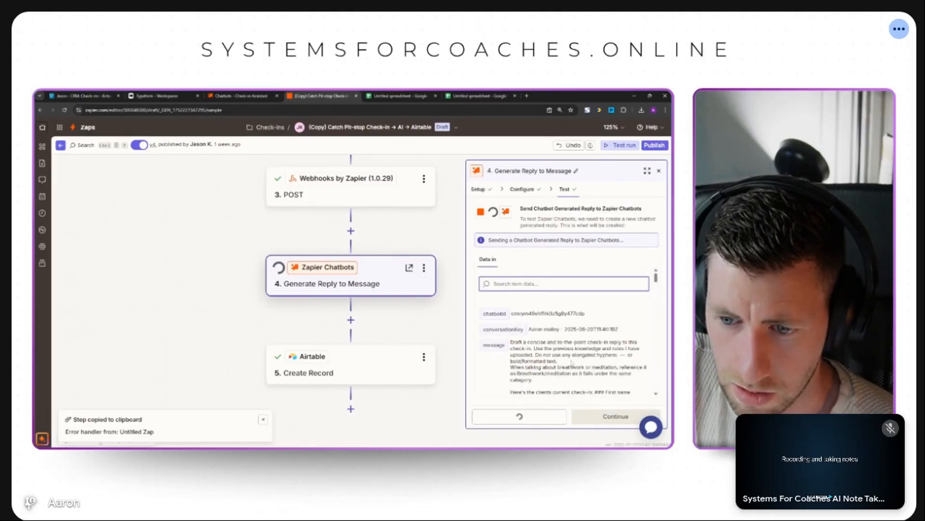
{"action": "scroll", "coordinate": [572, 366], "scroll_direction": "down", "scroll_amount": 2}
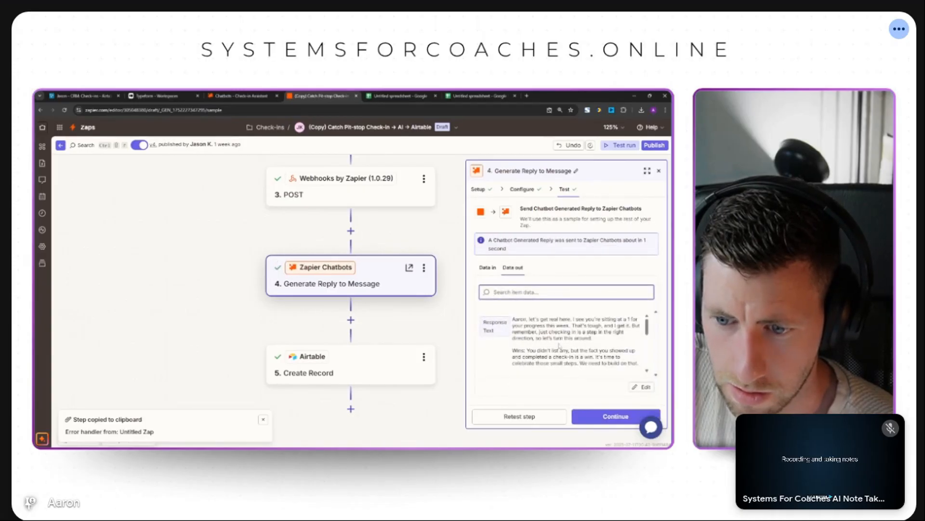
{"action": "scroll", "coordinate": [559, 345], "scroll_direction": "down", "scroll_amount": 6}
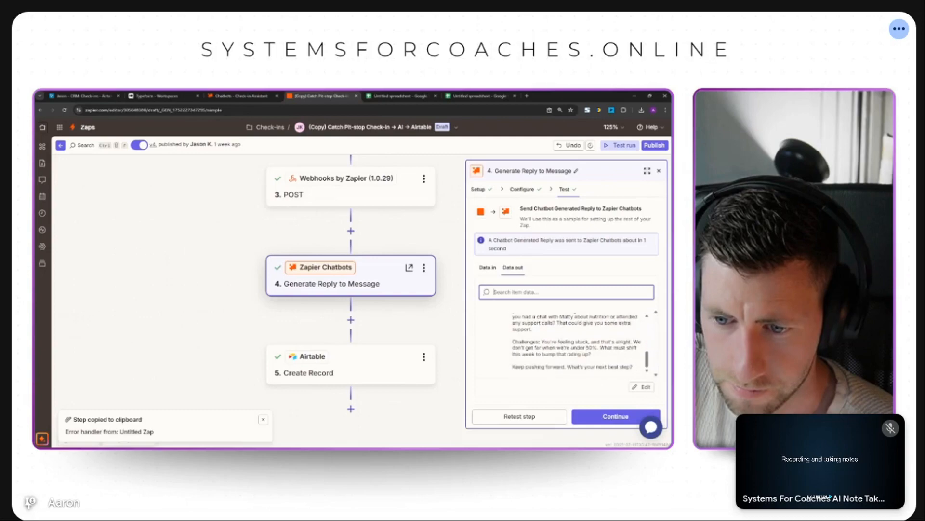
{"action": "scroll", "coordinate": [574, 346], "scroll_direction": "up", "scroll_amount": 6}
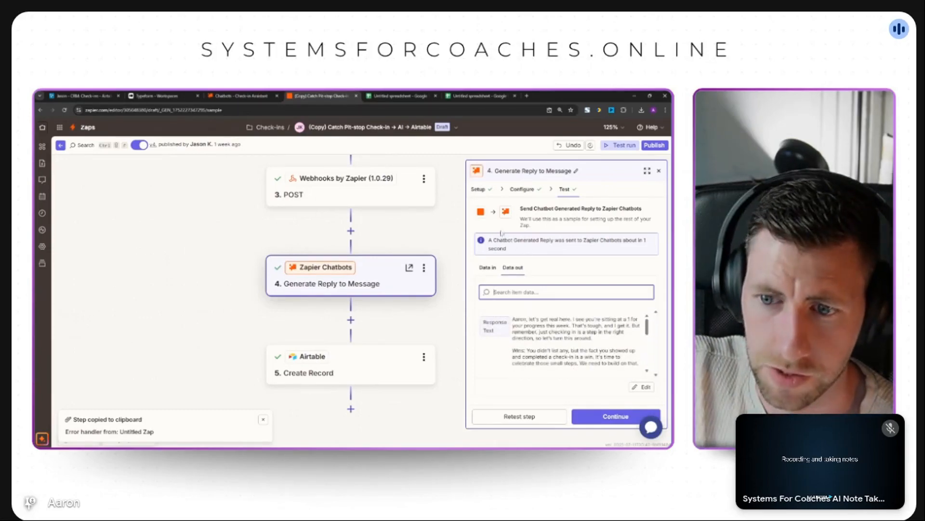
- Replace the last paragraph of the chatbot step's user message with 'For the structure of the check-in reply, use the knowledge base "past check-in feedback'
{"action": "left_click", "coordinate": [495, 271]}
{"action": "left_click", "coordinate": [524, 191]}
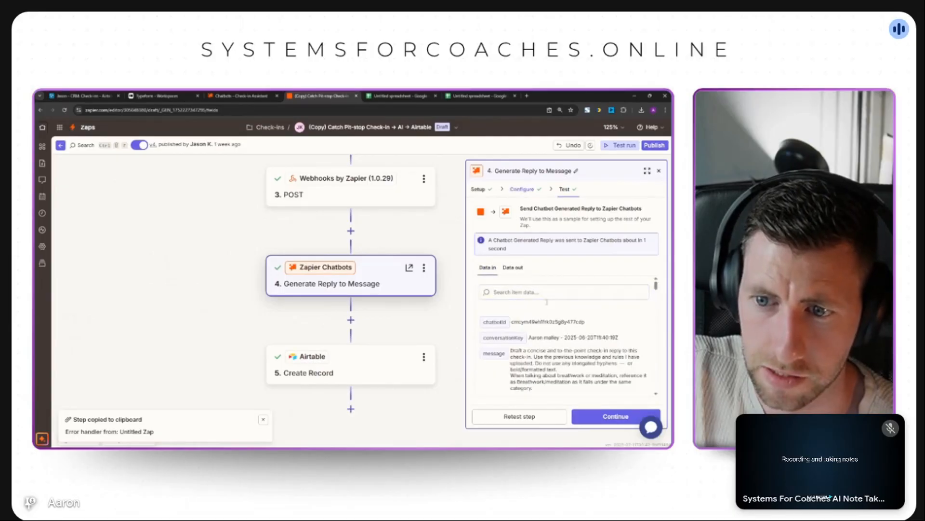
{"action": "scroll", "coordinate": [559, 339], "scroll_direction": "down", "scroll_amount": 2}
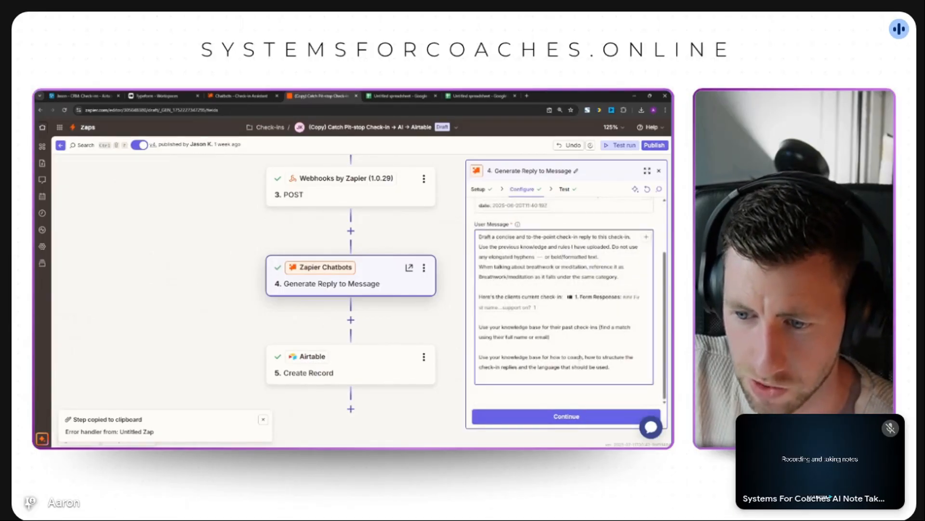
{"action": "triple_click", "coordinate": [568, 365]}
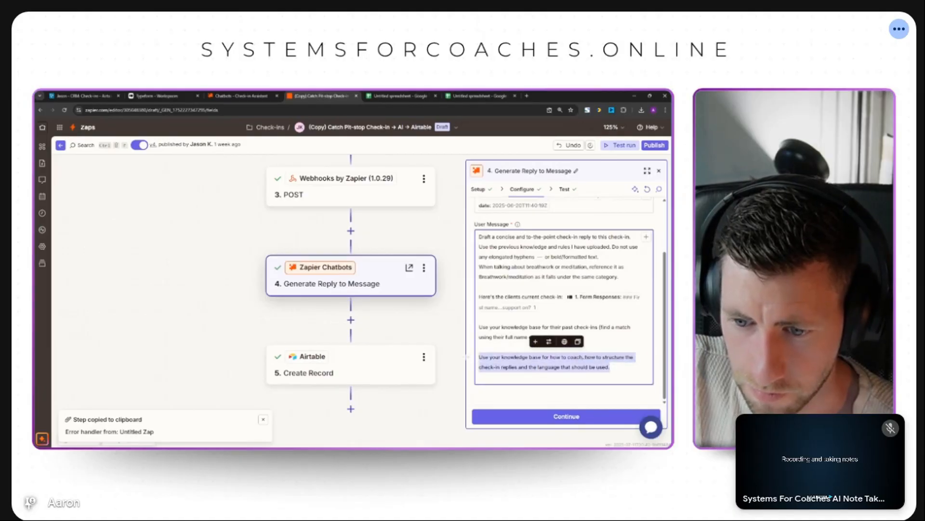
{"action": "type", "text": "Fo"}
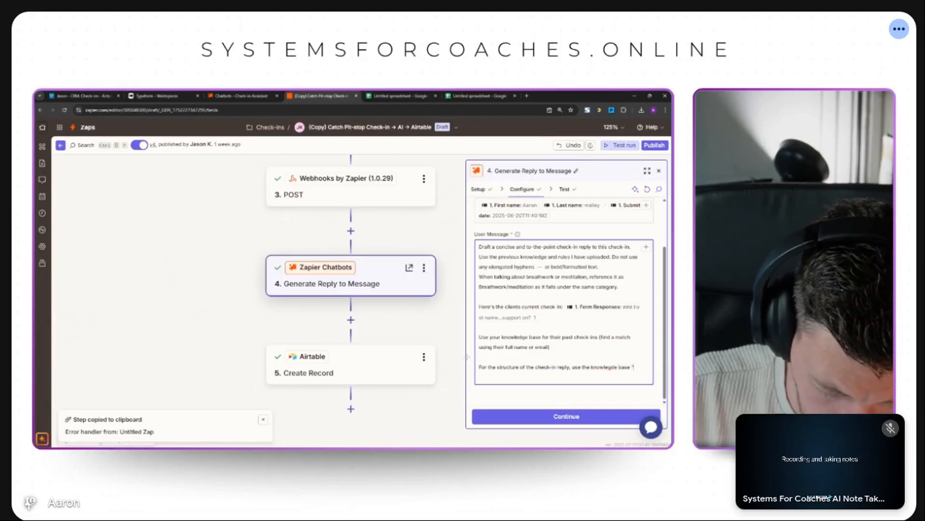
{"action": "type", "text": "st"}
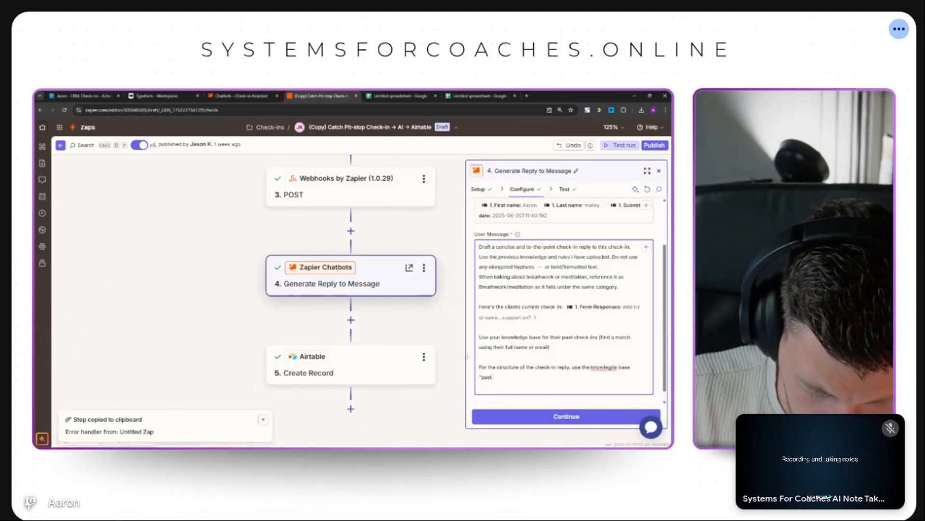
{"action": "type", "text": " chec-in"}
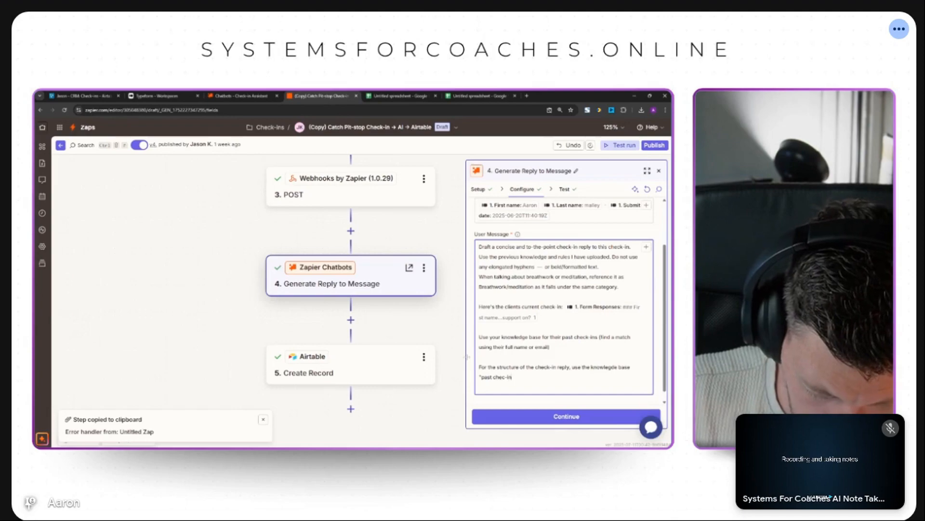
{"action": "type", "text": " feedback"}
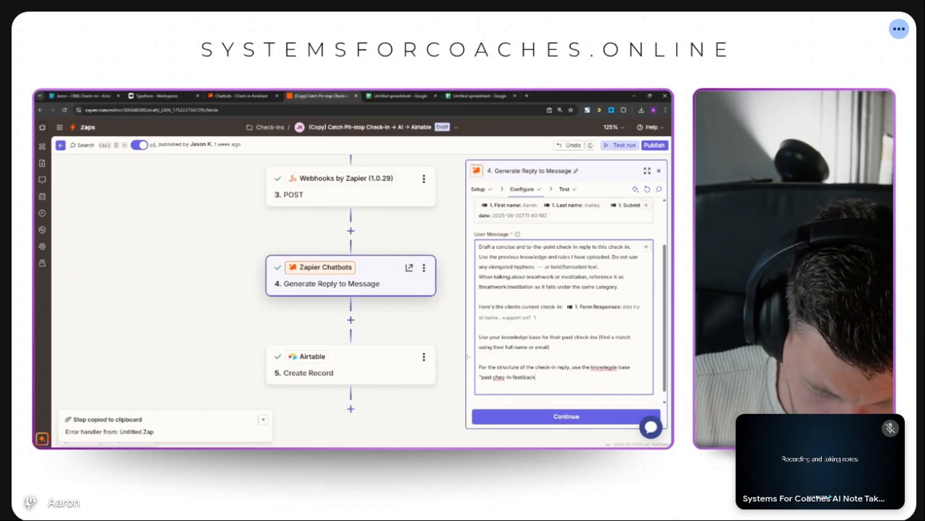
- Complete the paragraph with '" as a reference for content, style of writing, language and structure' and correct the spelling of "check-in"
{"action": "type", "text": "\" as a reference for content"}
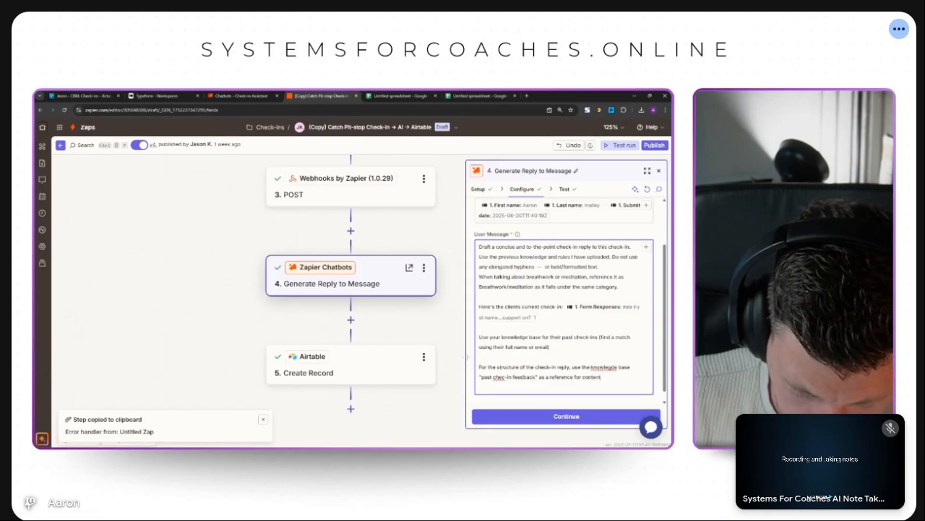
{"action": "type", "text": ", st"}
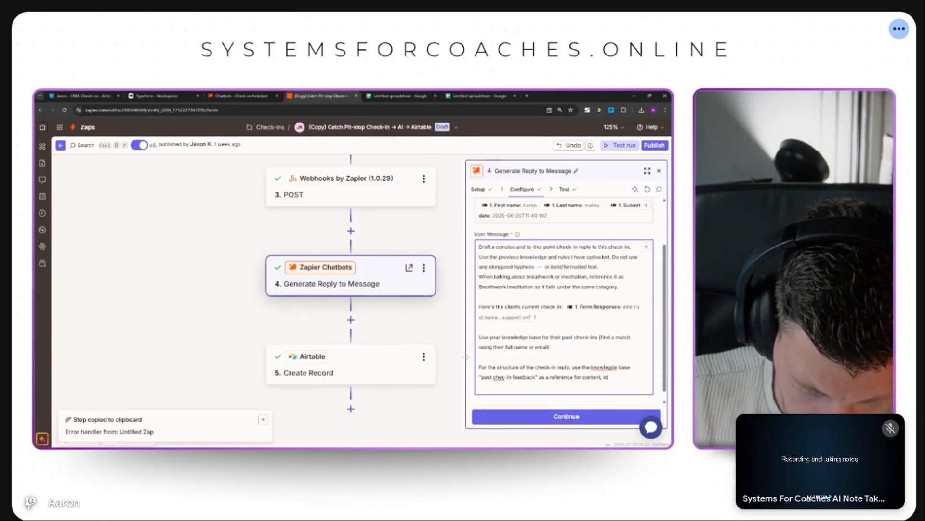
{"action": "type", "text": "yle of wri"}
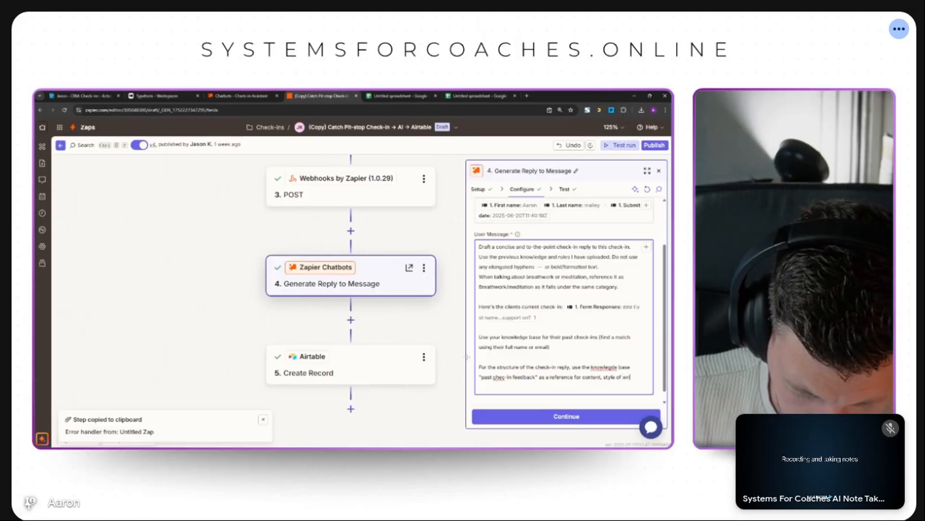
{"action": "type", "text": "ting, language and structure"}
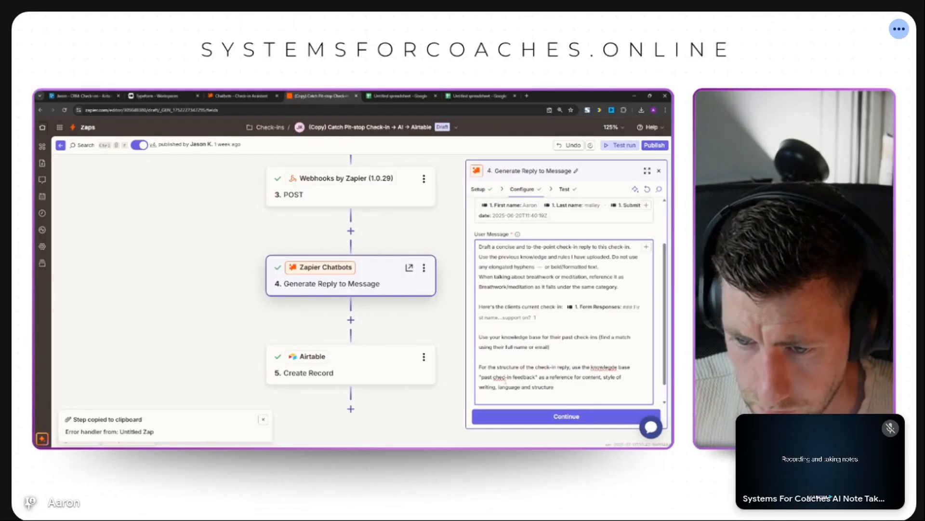
{"action": "type", "text": "k"}
- Retest the Generate Reply to Message step with the revised user message and read the new response text through to its end
{"action": "left_click", "coordinate": [558, 420]}
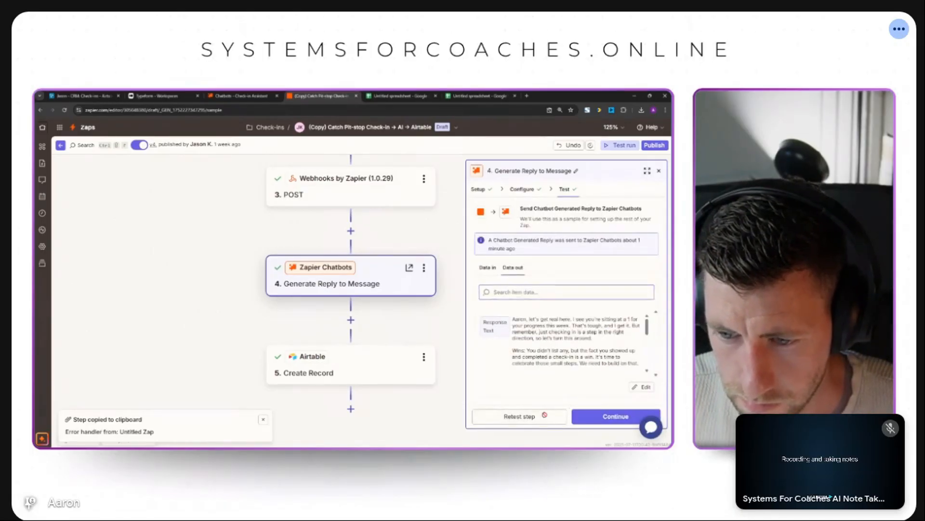
{"action": "left_click", "coordinate": [544, 415]}
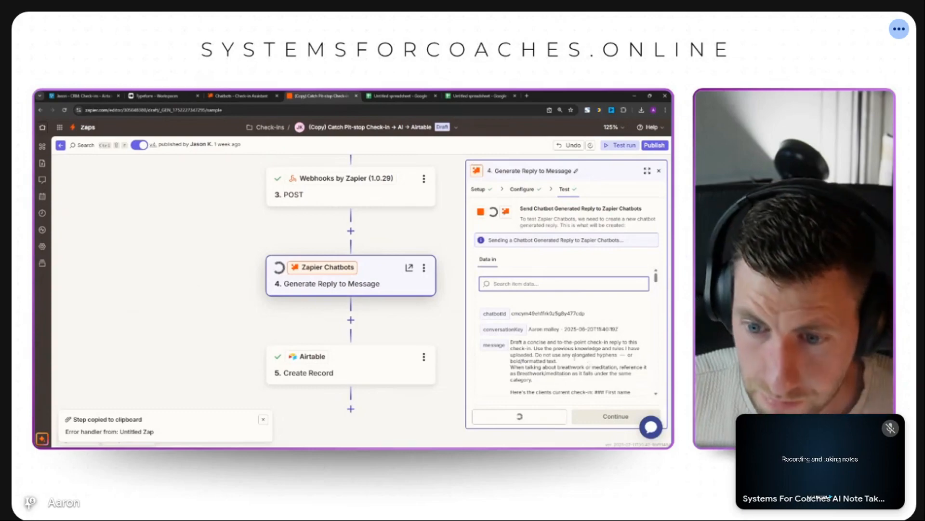
{"action": "scroll", "coordinate": [593, 342], "scroll_direction": "down", "scroll_amount": 2}
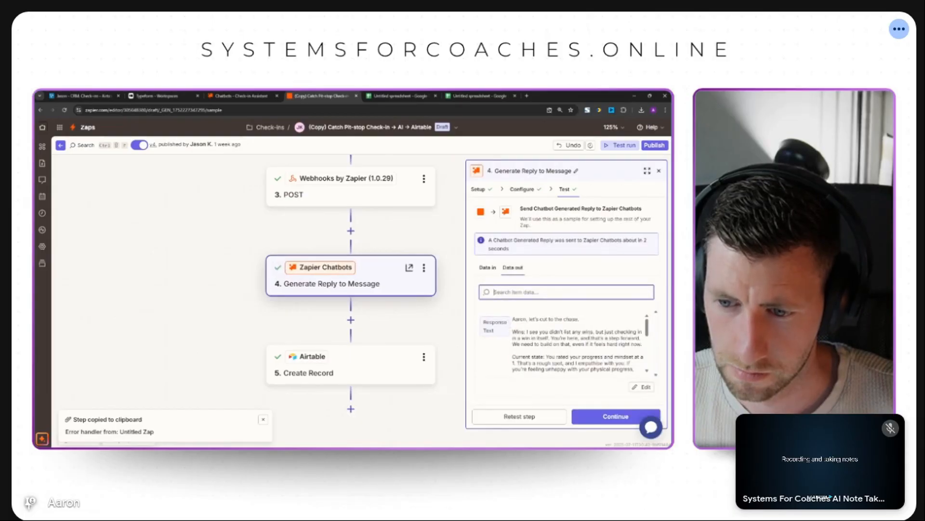
{"action": "scroll", "coordinate": [578, 343], "scroll_direction": "down", "scroll_amount": 5}
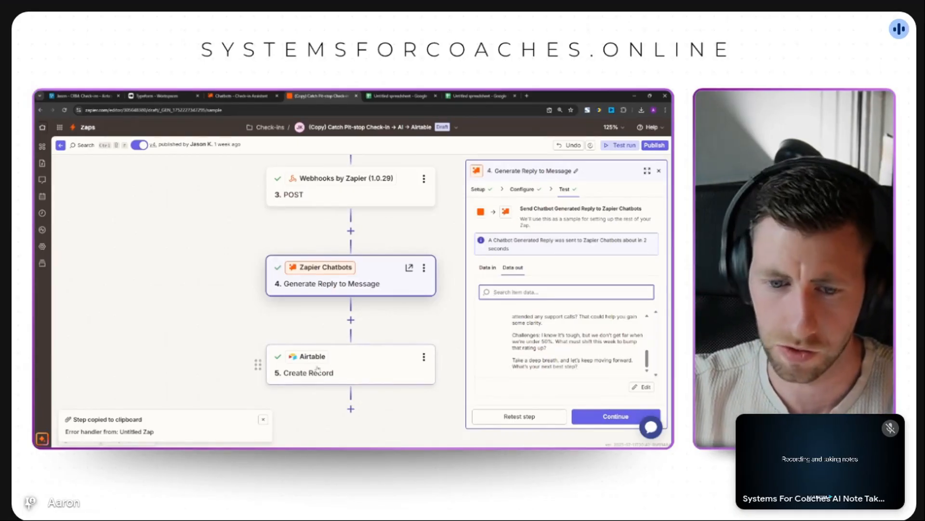
{"action": "left_click", "coordinate": [437, 322]}
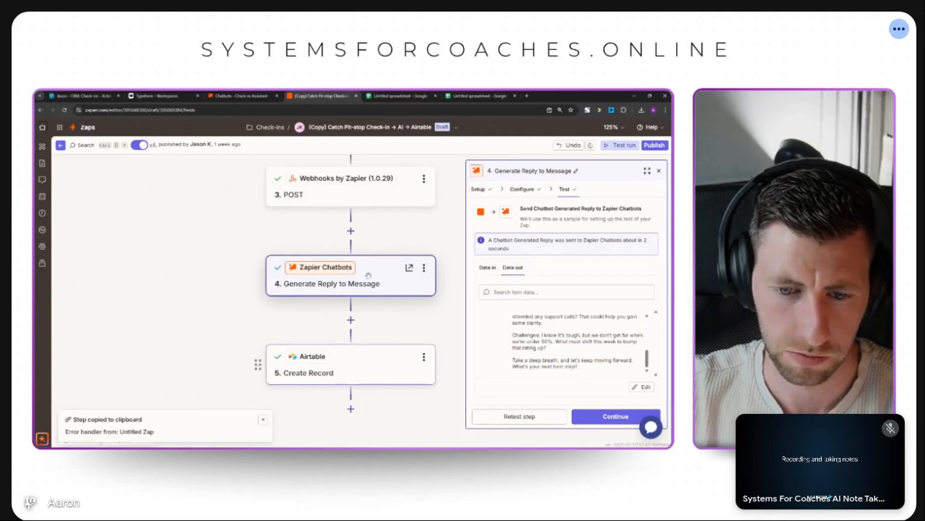
- Add a Zapier Tables action with the Create Record event after the Airtable step
{"action": "left_click", "coordinate": [381, 359]}
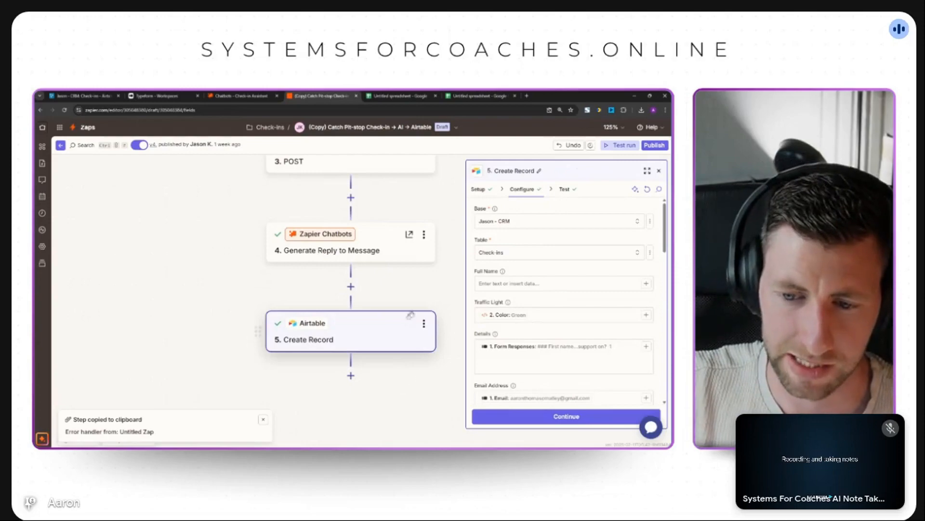
{"action": "left_click", "coordinate": [351, 375]}
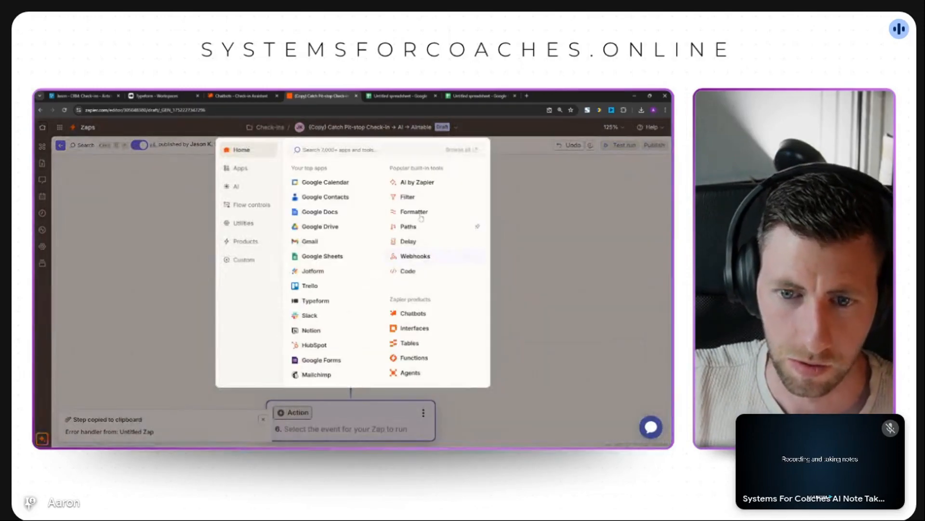
{"action": "key", "text": "Escape"}
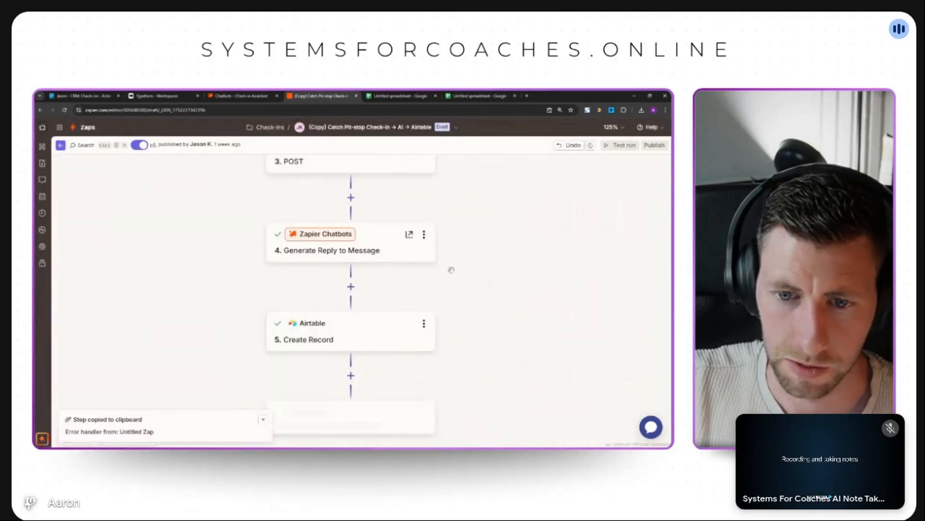
{"action": "left_click", "coordinate": [508, 258]}
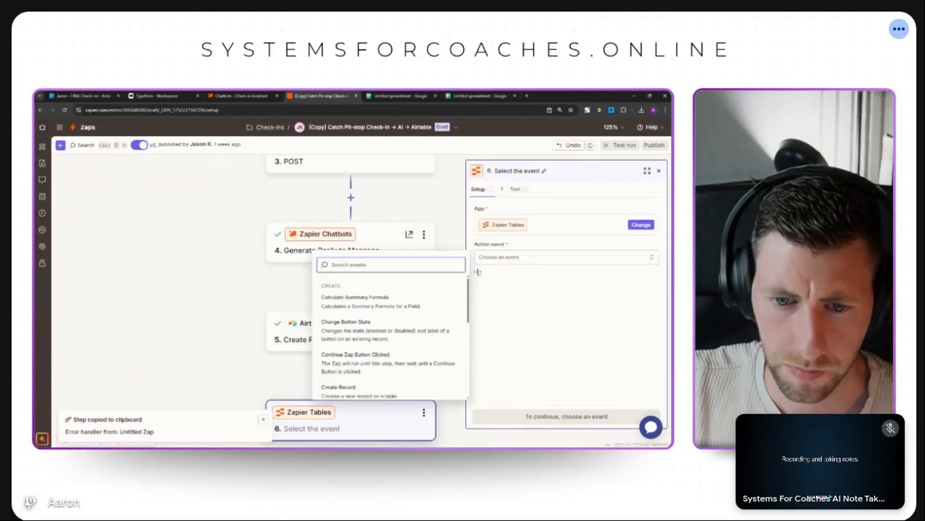
{"action": "scroll", "coordinate": [398, 324], "scroll_direction": "down", "scroll_amount": 2}
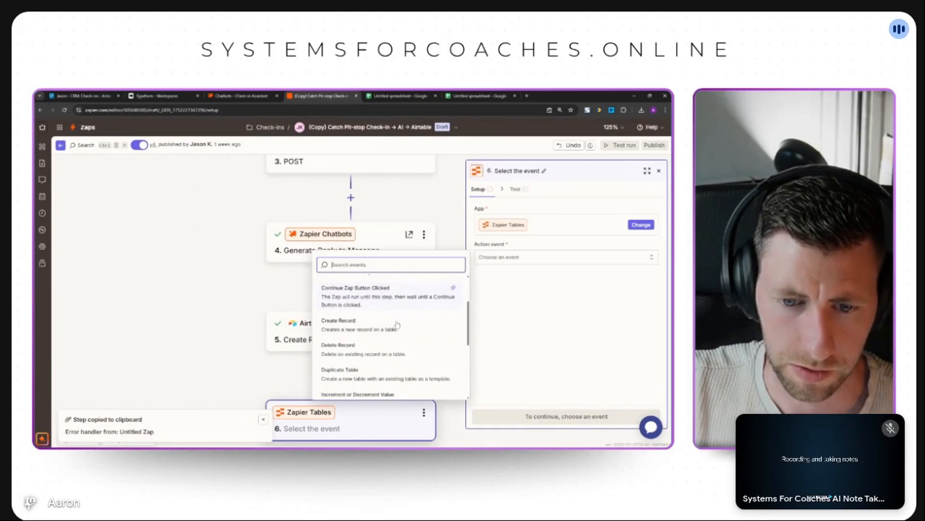
{"action": "left_click", "coordinate": [359, 324]}
{"action": "left_click", "coordinate": [562, 410]}
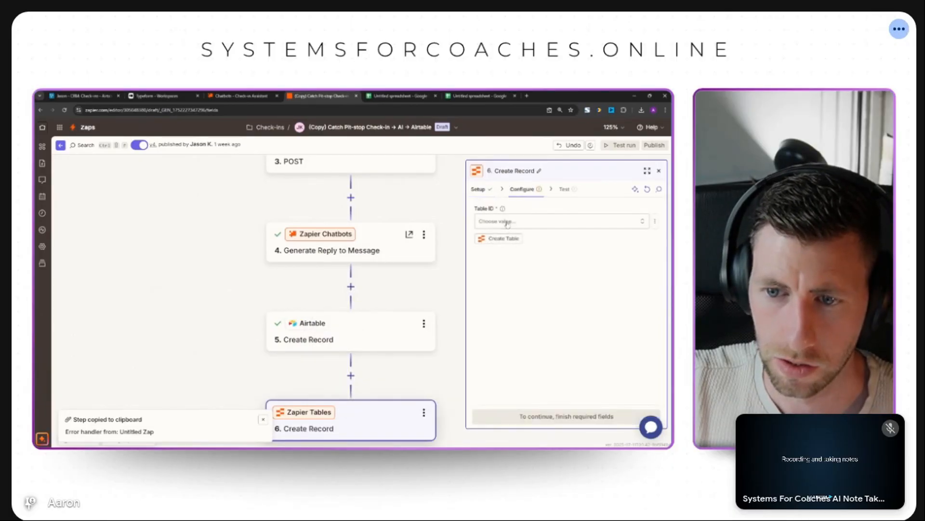
- Select the "Check-in Assistant - Past Check-ins" table and map Client Name to the Typeform First name and Last name fields
{"action": "left_click", "coordinate": [508, 223]}
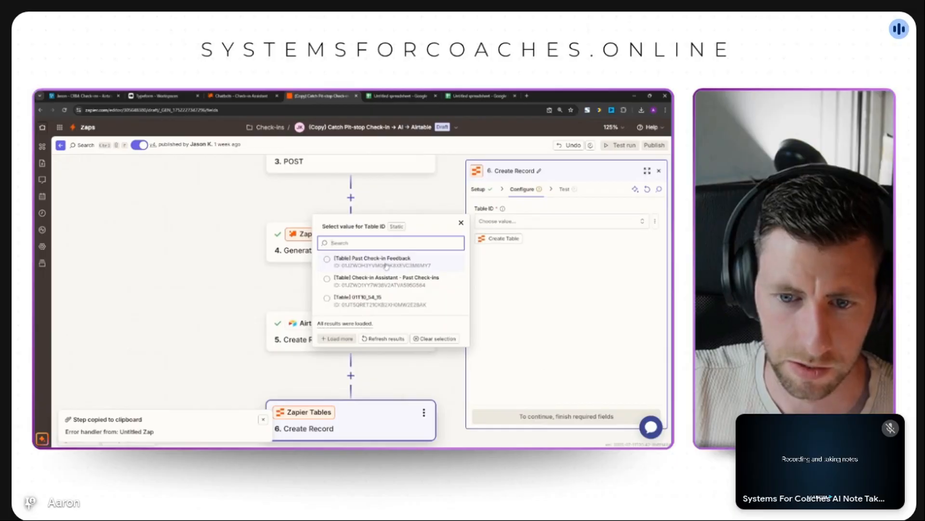
{"action": "left_click", "coordinate": [387, 280]}
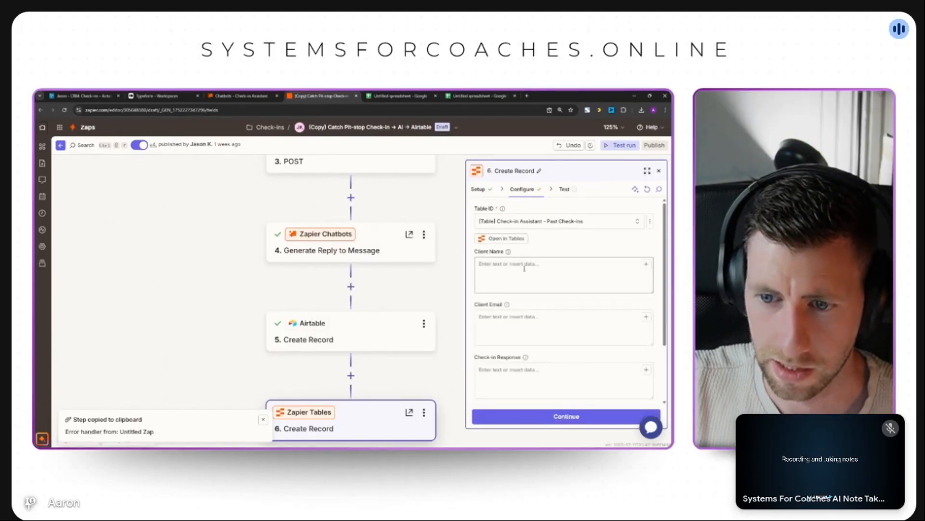
{"action": "left_click", "coordinate": [559, 264]}
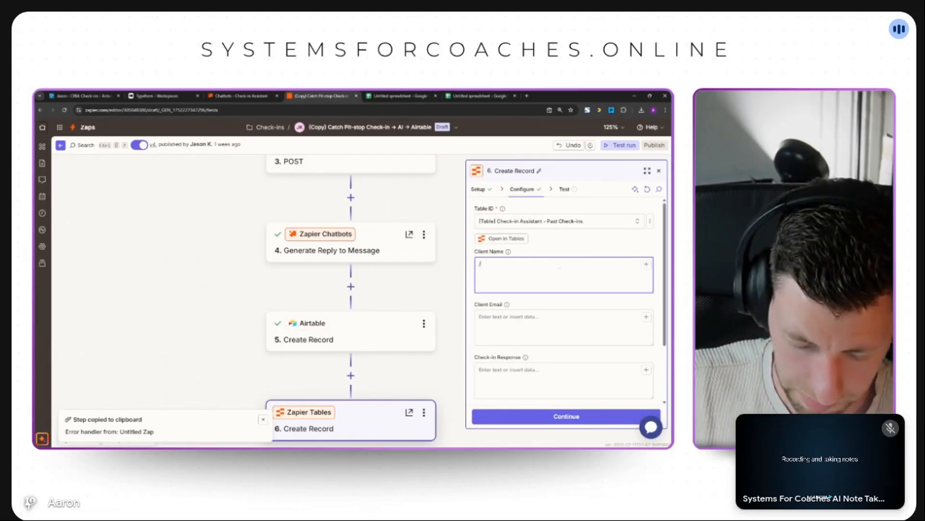
{"action": "type", "text": "/first"}
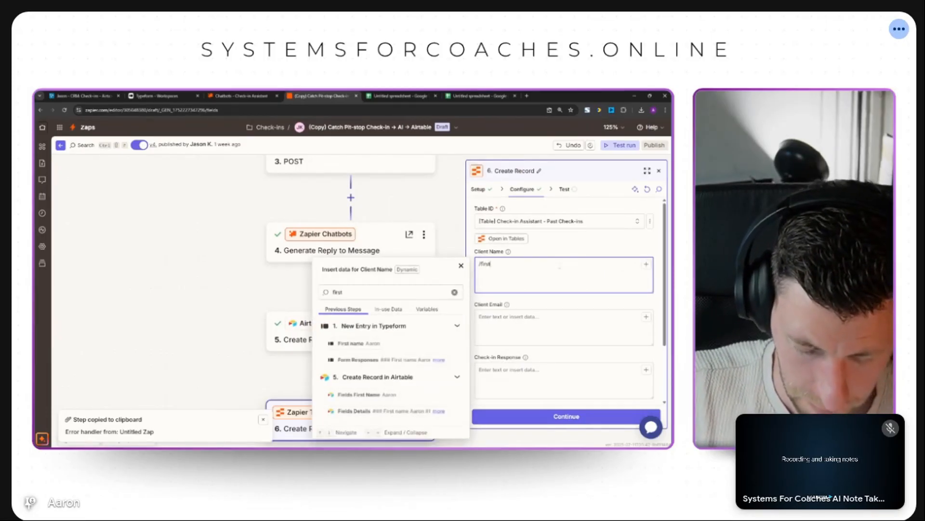
{"action": "left_click", "coordinate": [359, 344]}
{"action": "type", "text": "/last"}
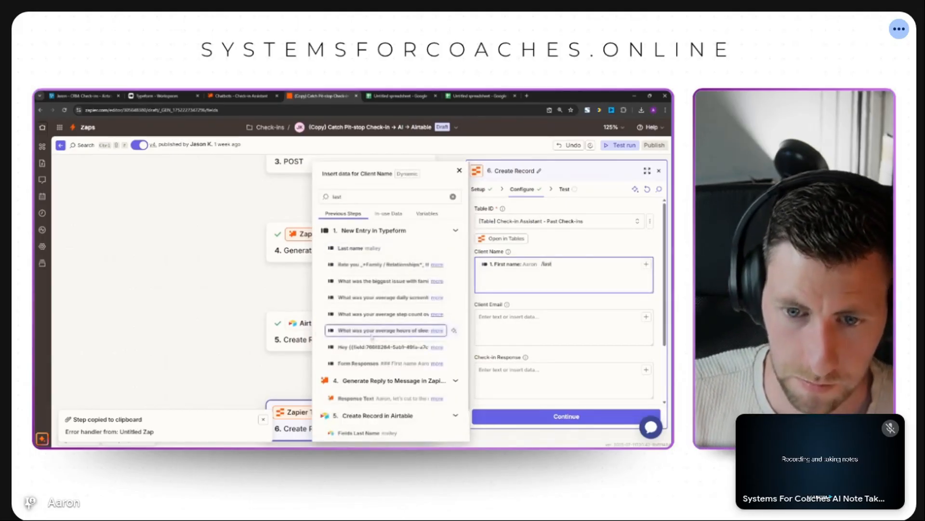
{"action": "left_click", "coordinate": [359, 248]}
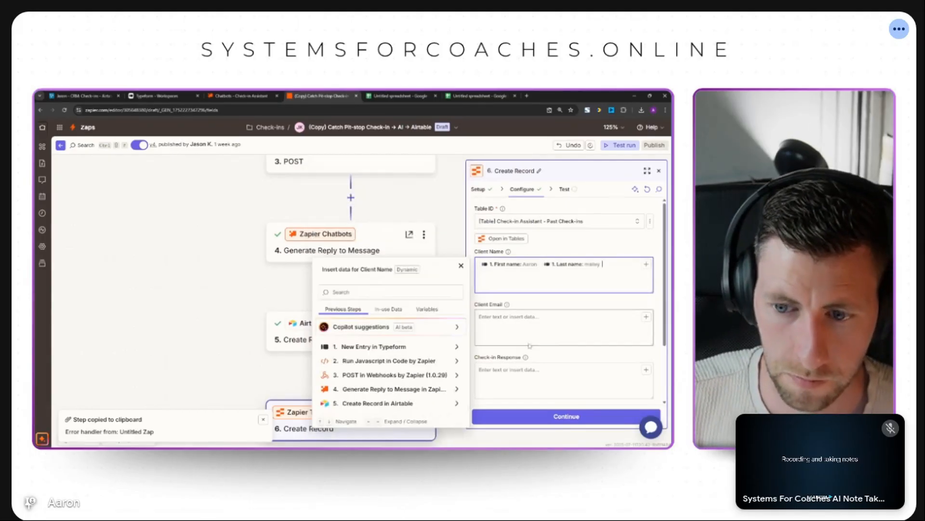
- Map Client Email to the Typeform Email field and Check-in Response to the Typeform Form Responses
{"action": "left_click", "coordinate": [530, 319]}
{"action": "type", "text": "/email"}
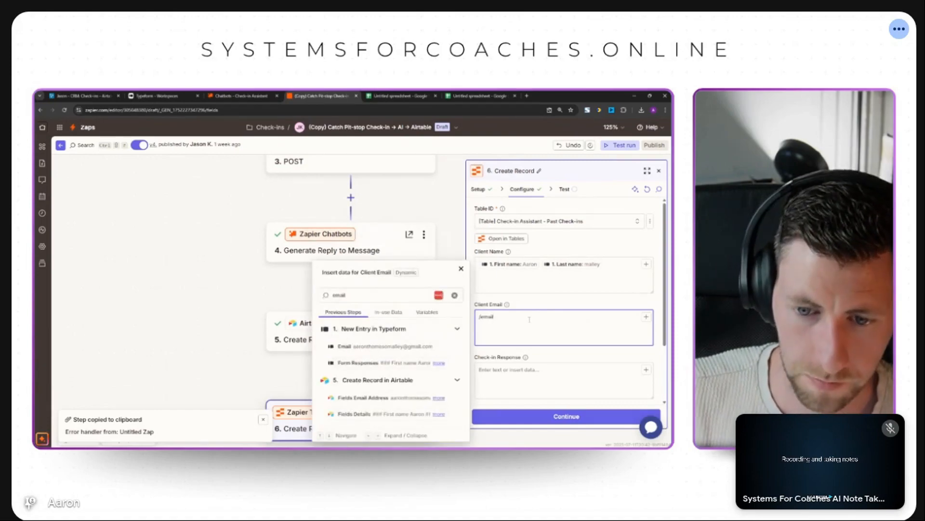
{"action": "left_click", "coordinate": [372, 347]}
{"action": "left_click", "coordinate": [542, 376]}
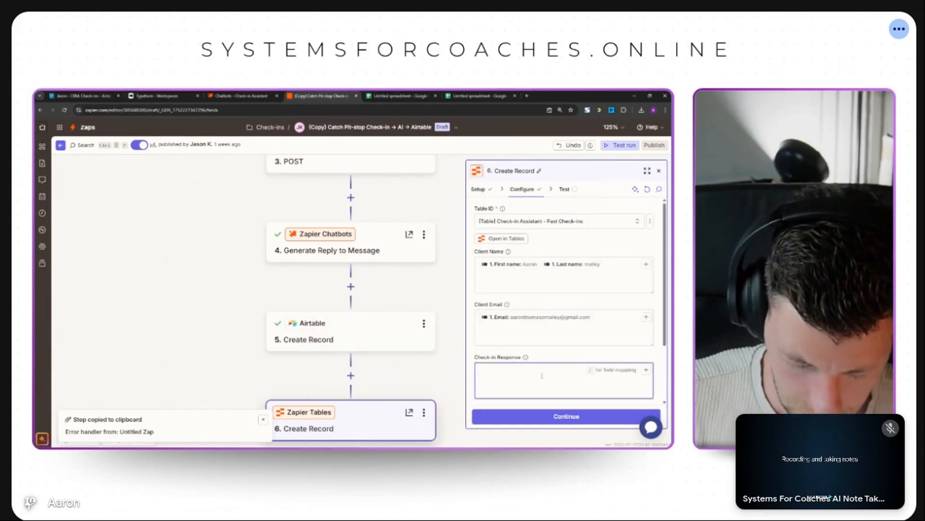
{"action": "type", "text": "/f"}
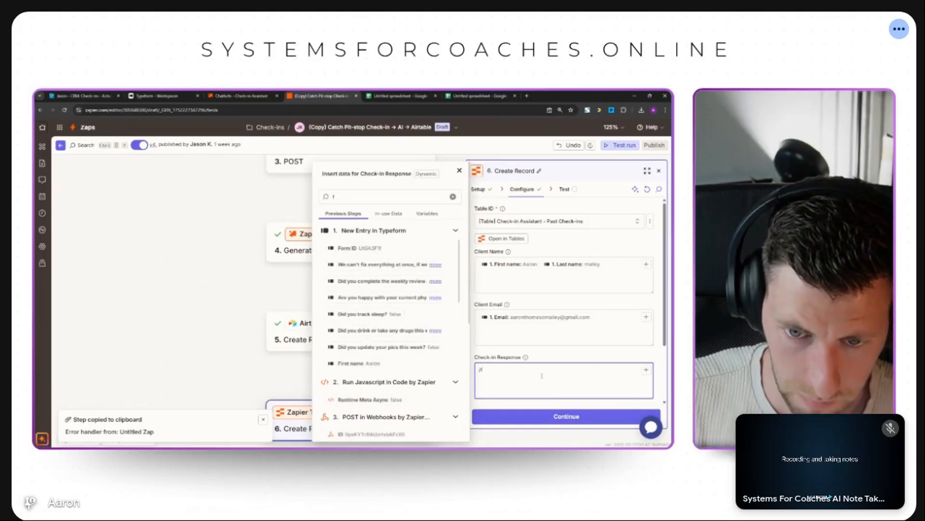
{"action": "type", "text": "orm"}
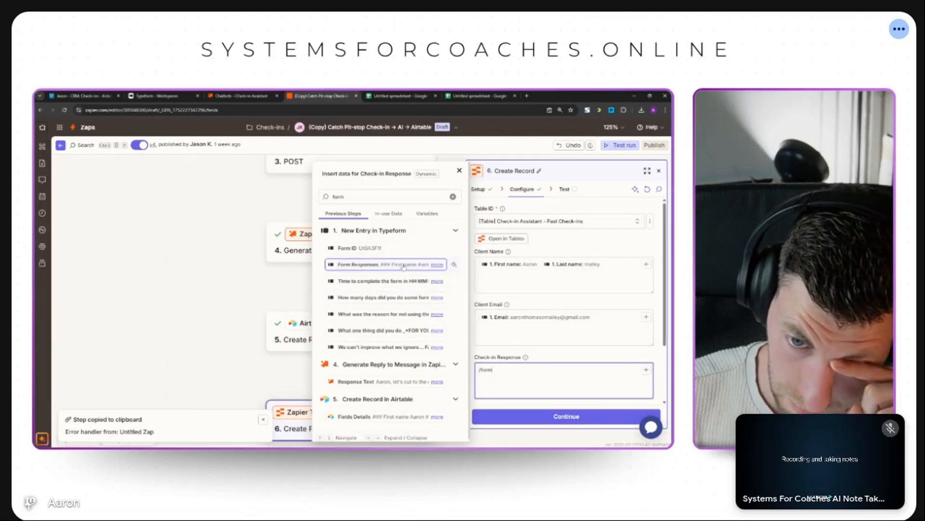
{"action": "left_click", "coordinate": [367, 264]}
- Map Check-in Date in the Zapier Tables record to the Typeform Submit date
{"action": "scroll", "coordinate": [564, 394], "scroll_direction": "down", "scroll_amount": 3}
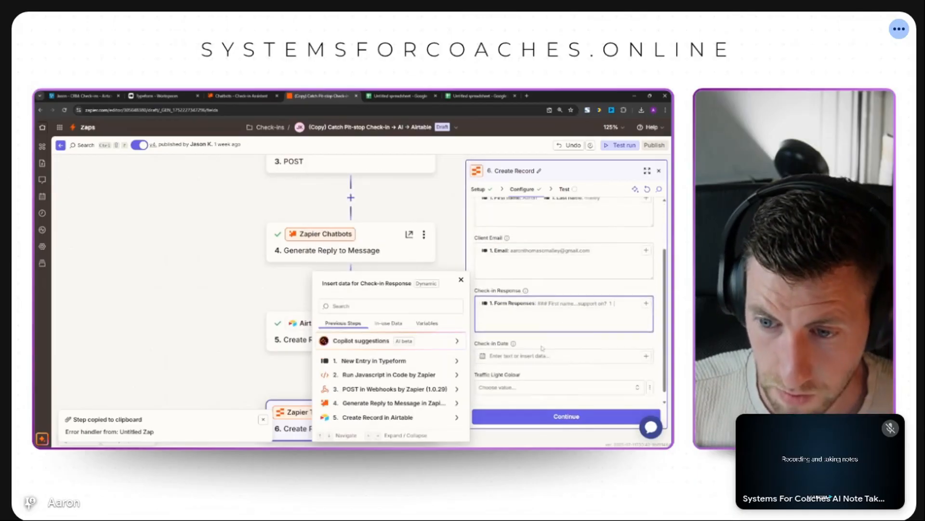
{"action": "left_click", "coordinate": [542, 356]}
{"action": "type", "text": "/dat"}
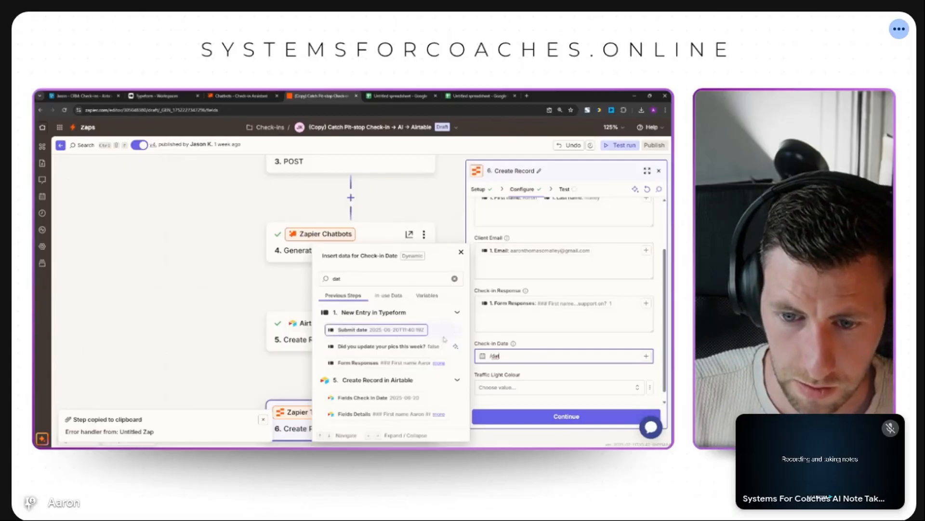
{"action": "left_click", "coordinate": [405, 330]}
- Switch Traffic Light Colour to a custom value and map it to Color from the Run Javascript step
{"action": "left_click", "coordinate": [528, 387]}
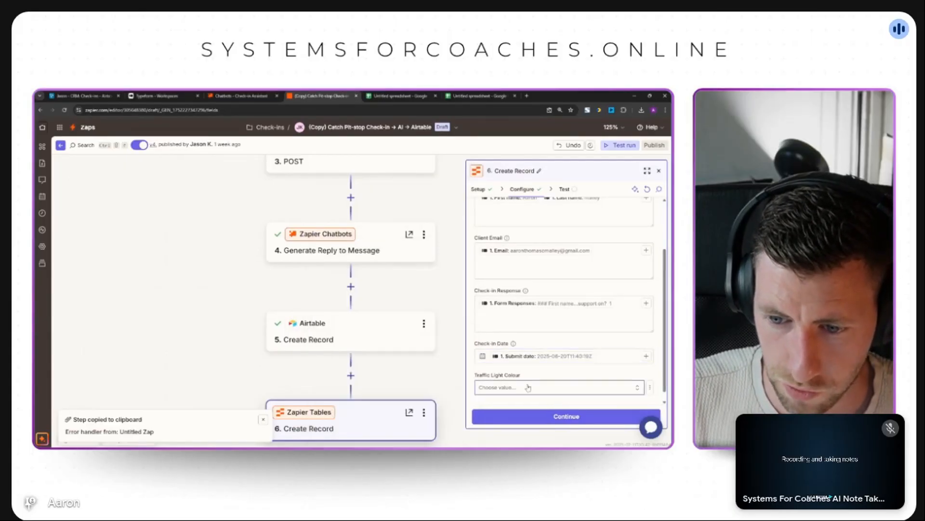
{"action": "left_click", "coordinate": [650, 388]}
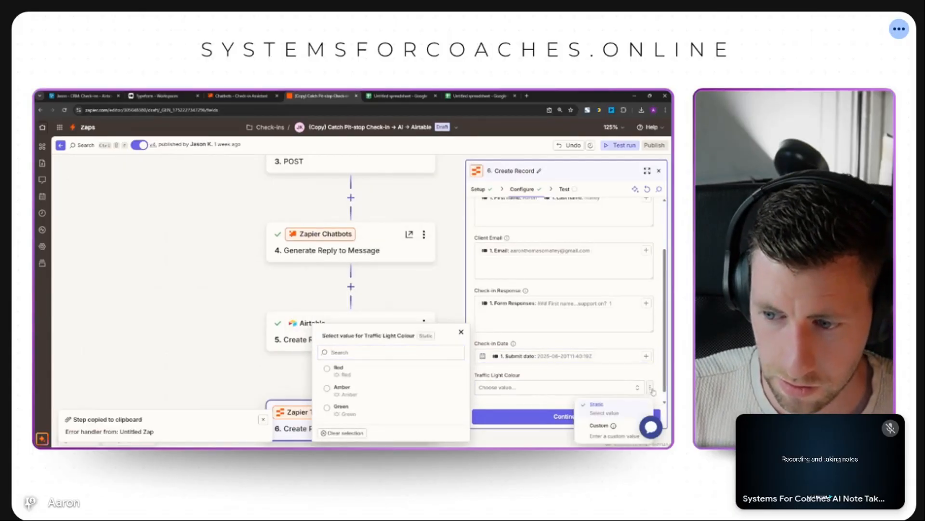
{"action": "left_click", "coordinate": [613, 425]}
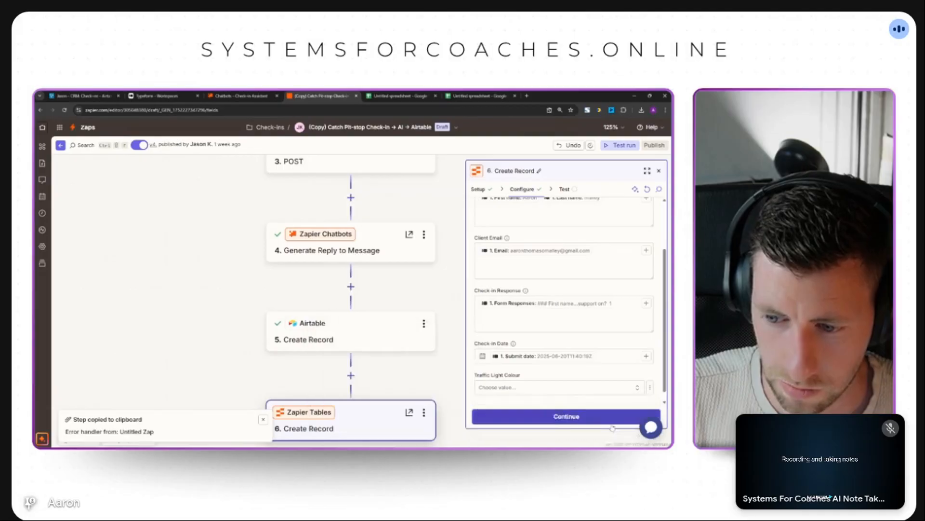
{"action": "left_click", "coordinate": [650, 388]}
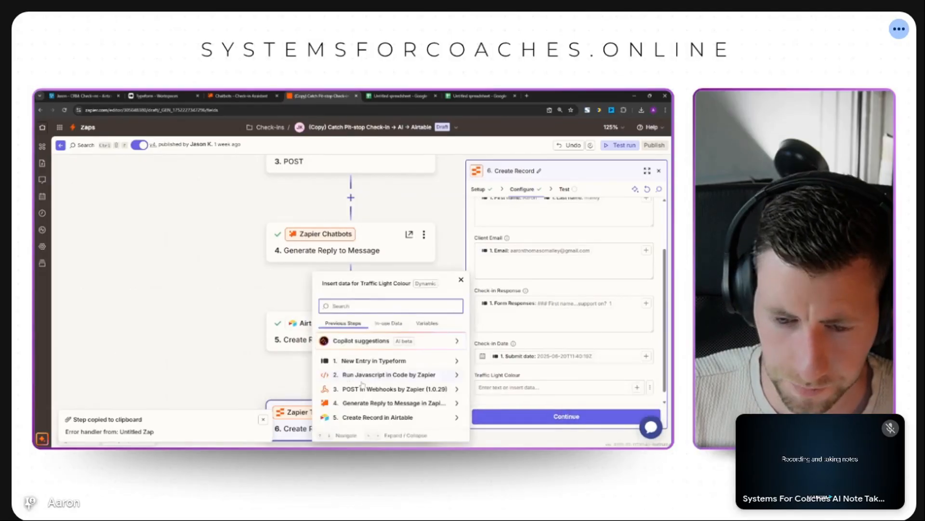
{"action": "left_click", "coordinate": [383, 374]}
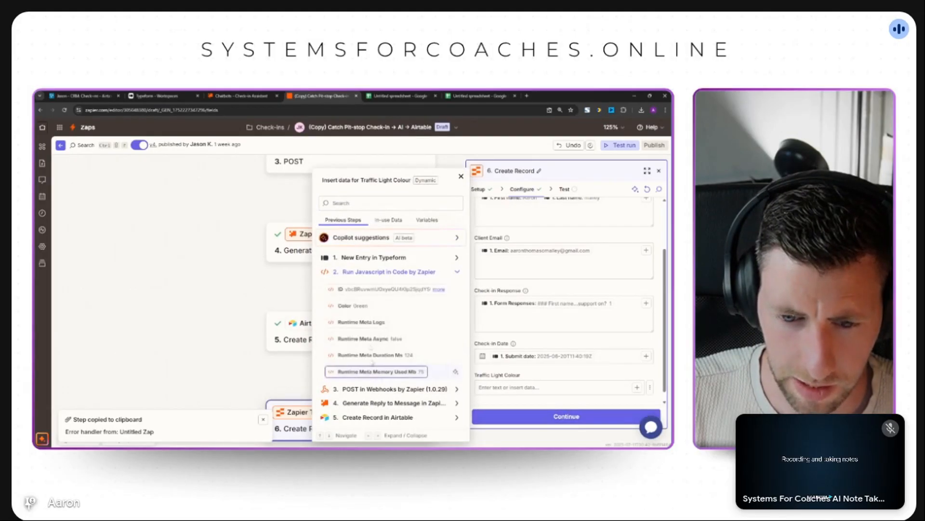
{"action": "left_click", "coordinate": [352, 305]}
{"action": "left_click", "coordinate": [570, 376]}
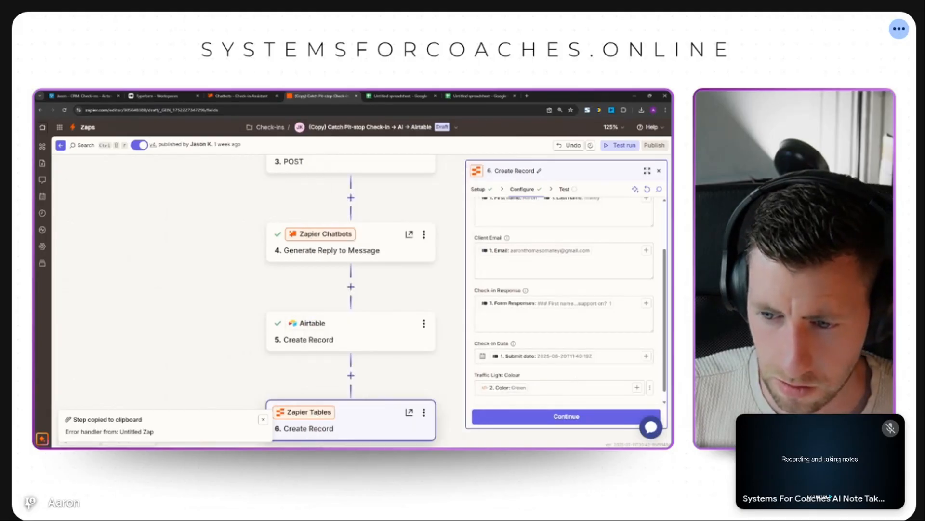
- Test the Zapier Tables Create Record step and look through the returned record data
{"action": "left_click", "coordinate": [584, 417]}
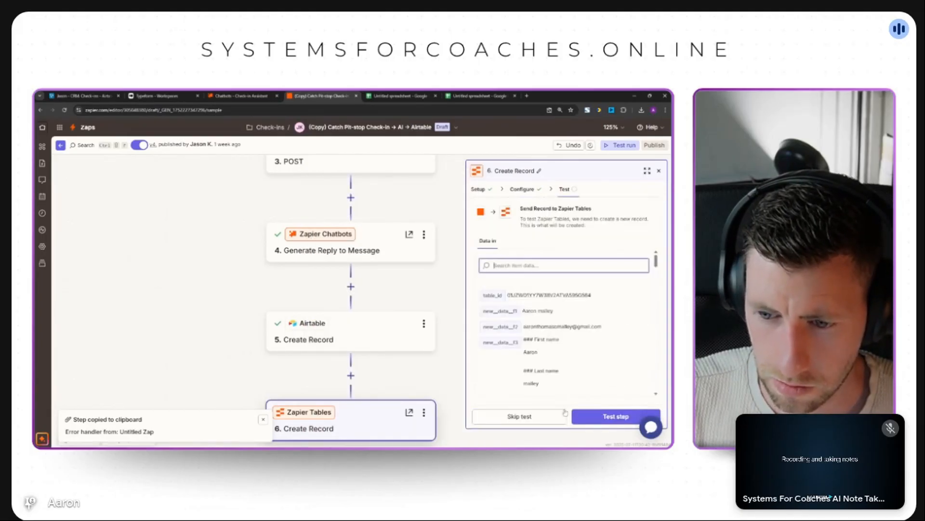
{"action": "left_click", "coordinate": [592, 417]}
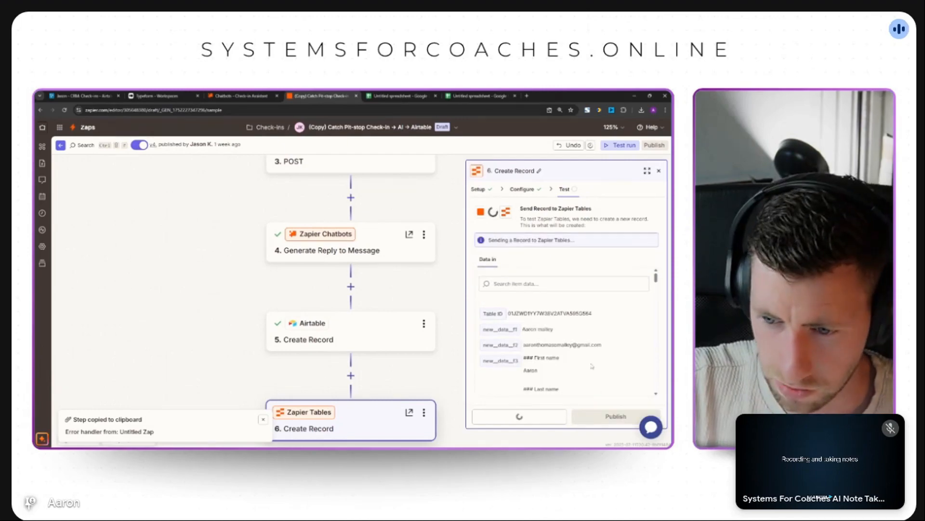
{"action": "scroll", "coordinate": [573, 345], "scroll_direction": "down", "scroll_amount": 5}
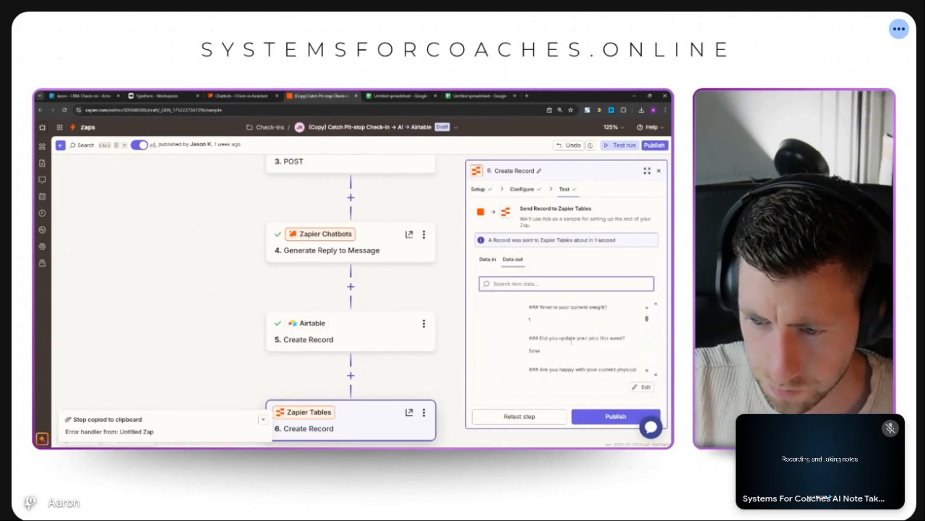
{"action": "scroll", "coordinate": [572, 345], "scroll_direction": "down", "scroll_amount": 8}
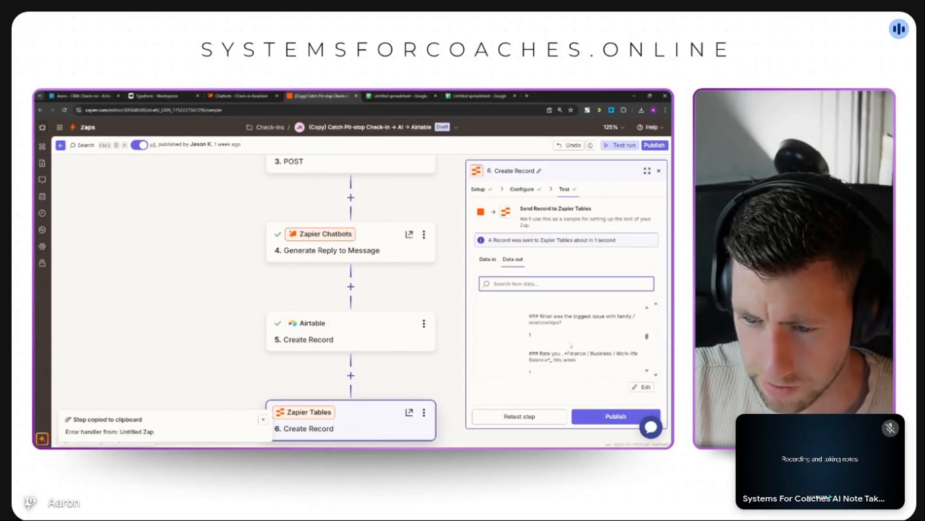
{"action": "scroll", "coordinate": [569, 345], "scroll_direction": "down", "scroll_amount": 10}
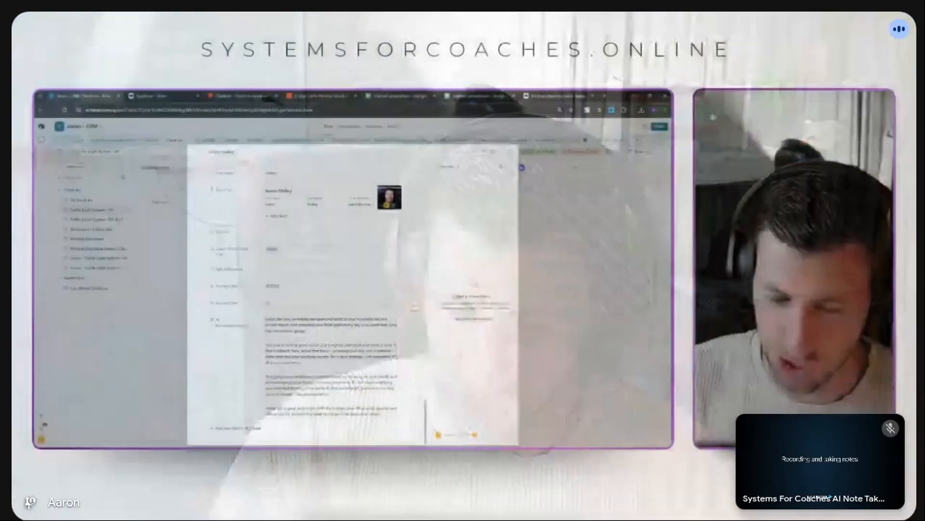
- In the Airtable check-in record, read through the client's submitted answers from the wins to the final support question
{"action": "scroll", "coordinate": [327, 268], "scroll_direction": "down", "scroll_amount": 15}
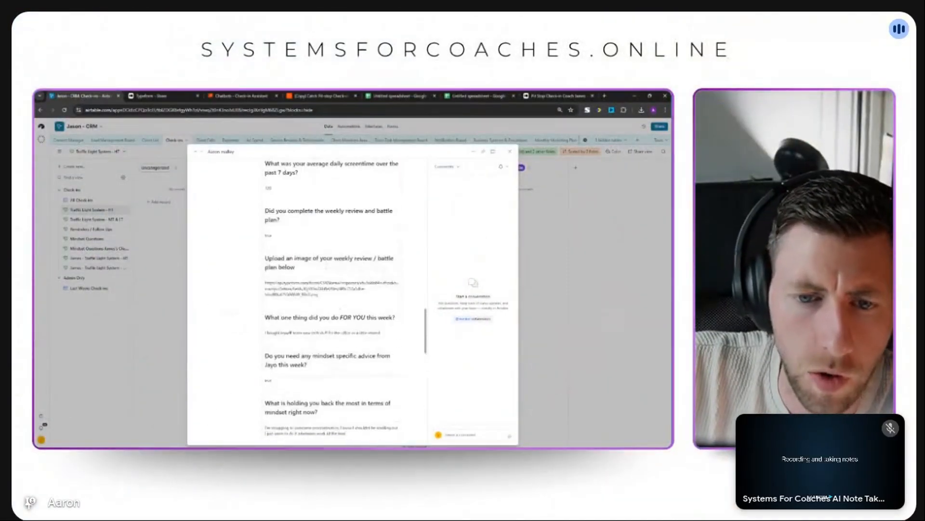
{"action": "scroll", "coordinate": [327, 268], "scroll_direction": "up", "scroll_amount": 15}
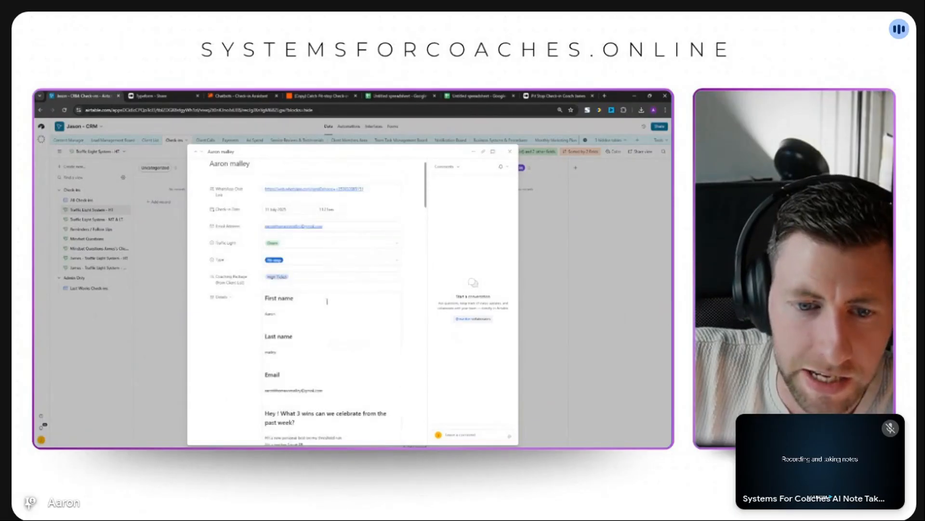
{"action": "scroll", "coordinate": [288, 268], "scroll_direction": "down", "scroll_amount": 3}
{"action": "scroll", "coordinate": [295, 268], "scroll_direction": "down", "scroll_amount": 3}
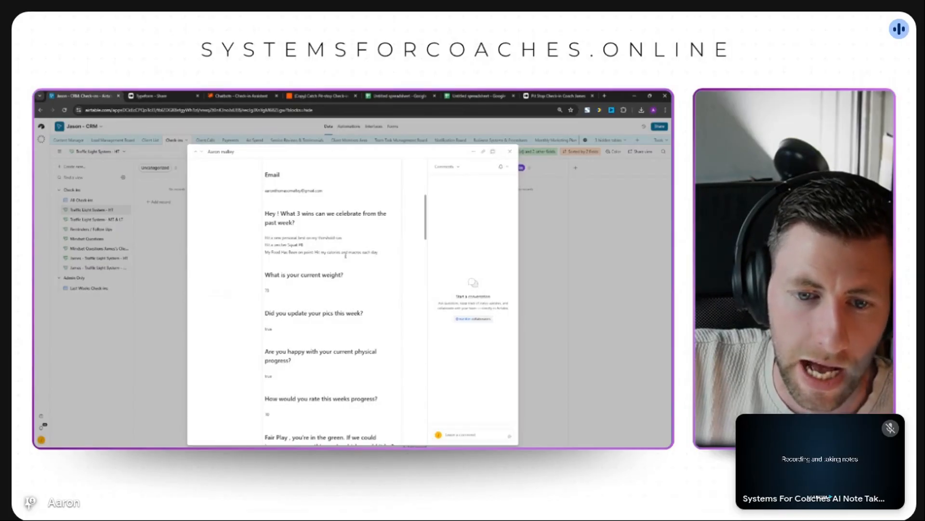
{"action": "scroll", "coordinate": [377, 279], "scroll_direction": "down", "scroll_amount": 3}
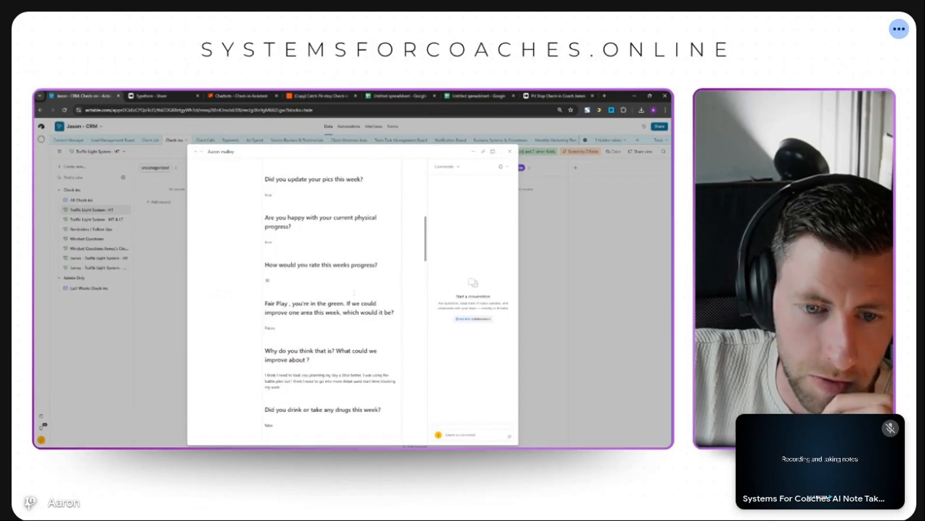
{"action": "scroll", "coordinate": [344, 227], "scroll_direction": "down", "scroll_amount": 3}
{"action": "scroll", "coordinate": [344, 226], "scroll_direction": "down", "scroll_amount": 1}
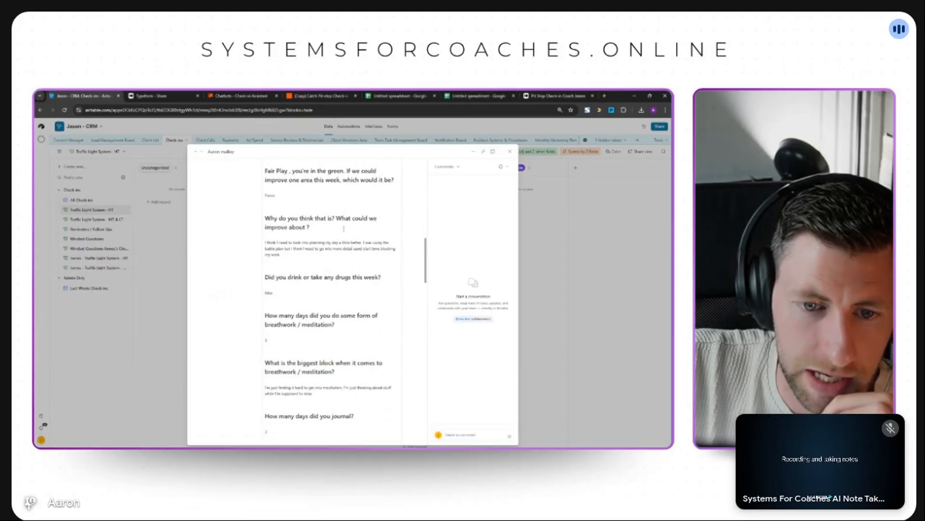
{"action": "scroll", "coordinate": [343, 229], "scroll_direction": "down", "scroll_amount": 1}
{"action": "scroll", "coordinate": [343, 229], "scroll_direction": "down", "scroll_amount": 1}
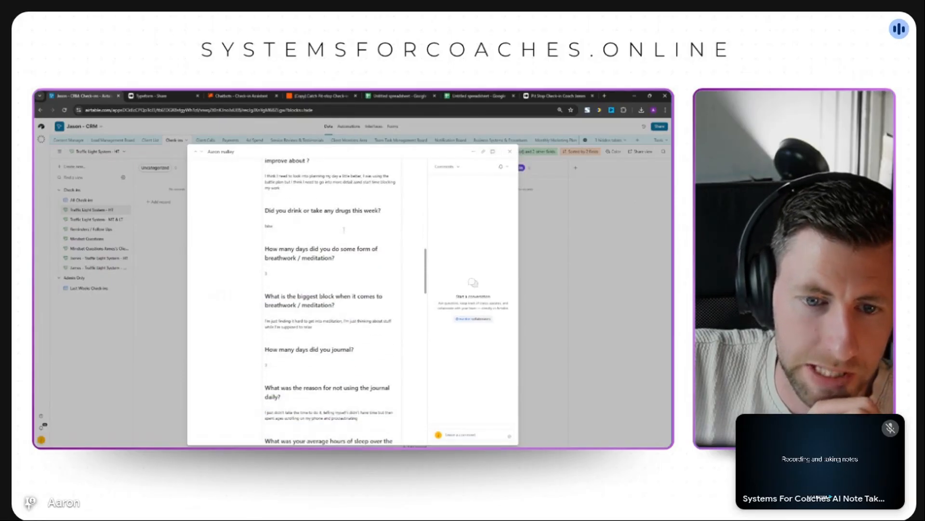
{"action": "scroll", "coordinate": [343, 229], "scroll_direction": "down", "scroll_amount": 3}
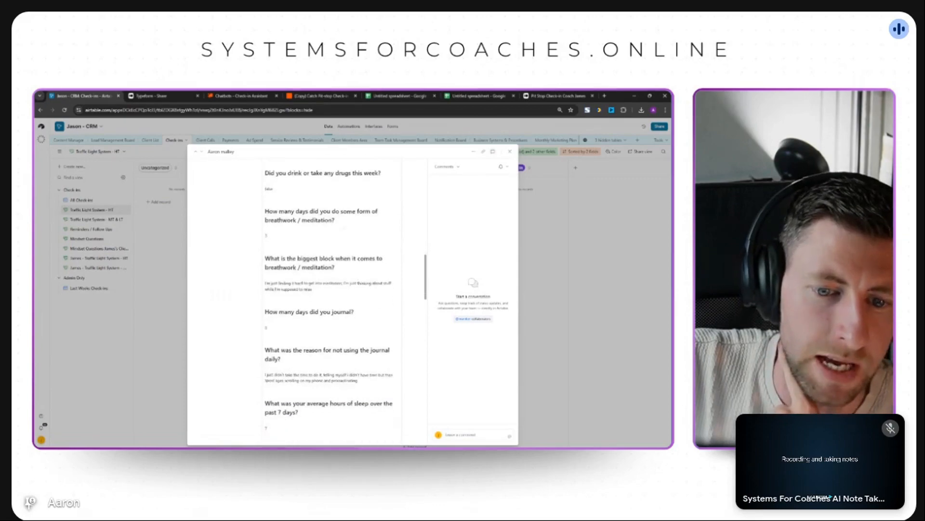
{"action": "scroll", "coordinate": [345, 230], "scroll_direction": "down", "scroll_amount": 1}
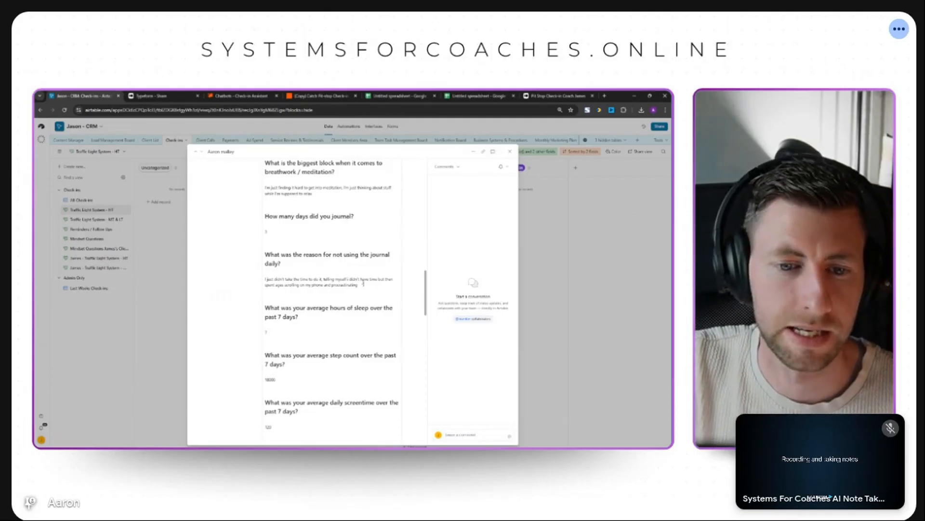
{"action": "scroll", "coordinate": [367, 284], "scroll_direction": "down", "scroll_amount": 1}
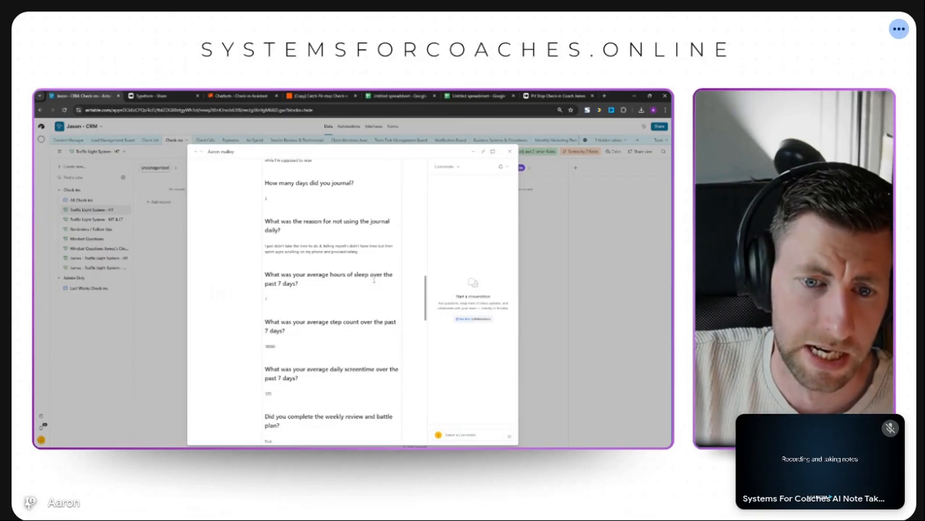
{"action": "scroll", "coordinate": [375, 279], "scroll_direction": "down", "scroll_amount": 1}
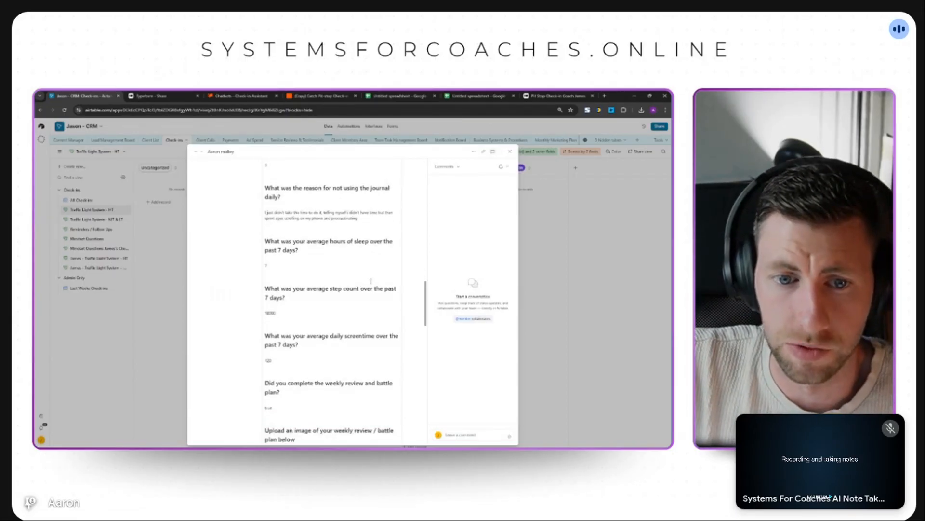
{"action": "scroll", "coordinate": [370, 280], "scroll_direction": "down", "scroll_amount": 5}
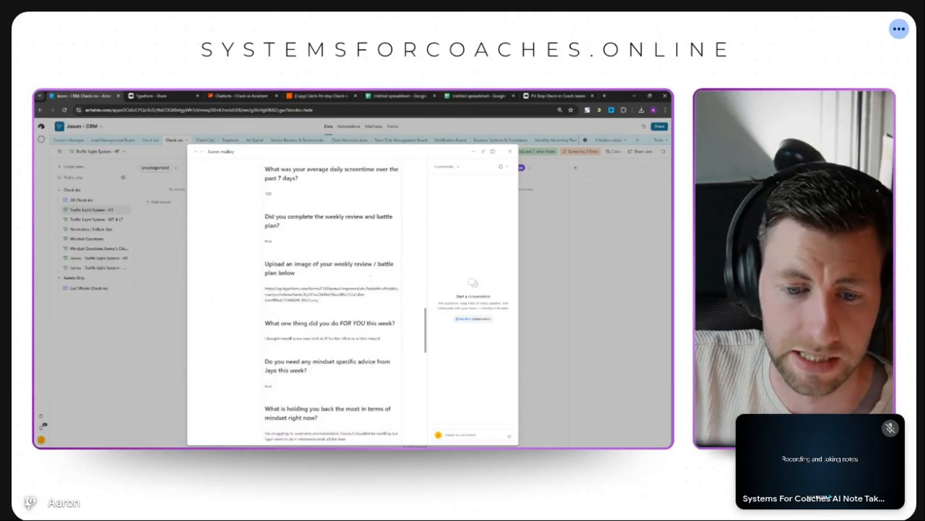
{"action": "scroll", "coordinate": [369, 278], "scroll_direction": "down", "scroll_amount": 1}
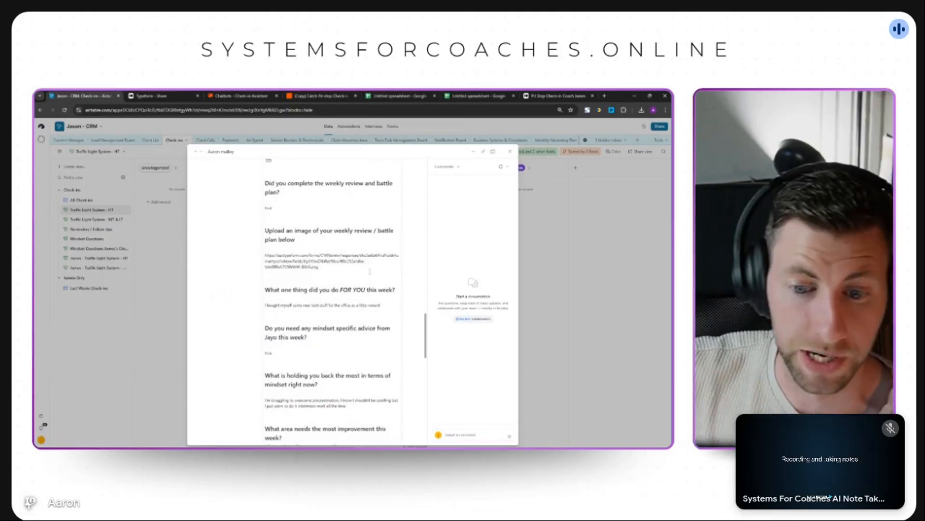
{"action": "scroll", "coordinate": [291, 245], "scroll_direction": "down", "scroll_amount": 6}
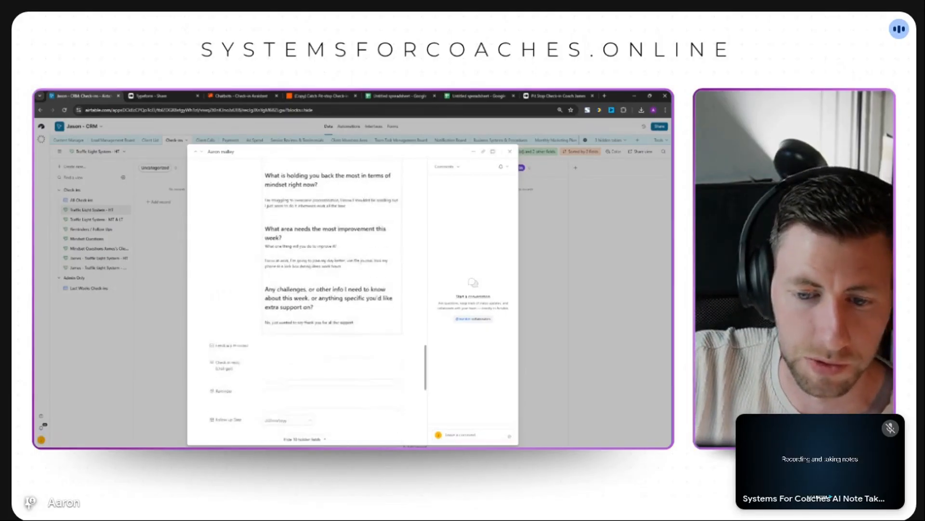
- Examine the reply text in the record's AI Recommendations field, including the hidden fields section above it
{"action": "scroll", "coordinate": [304, 299], "scroll_direction": "down", "scroll_amount": 8}
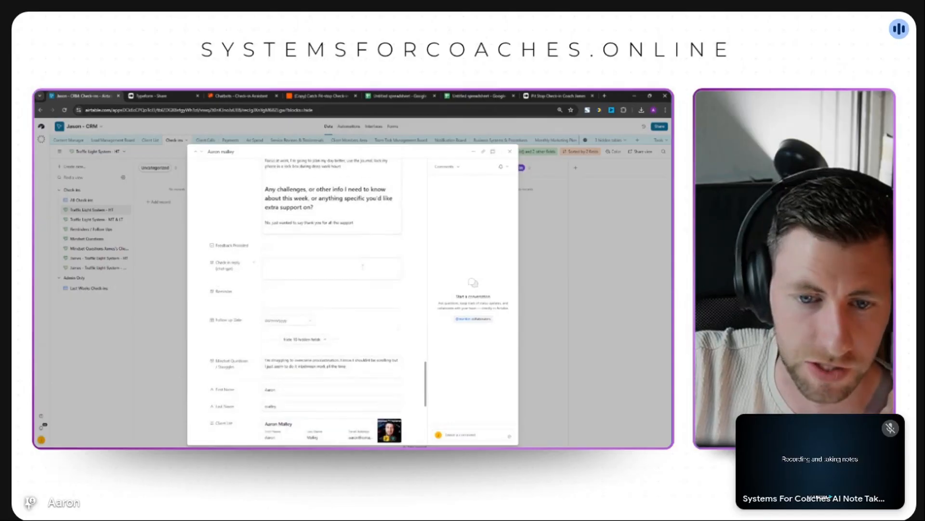
{"action": "scroll", "coordinate": [363, 265], "scroll_direction": "down", "scroll_amount": 2}
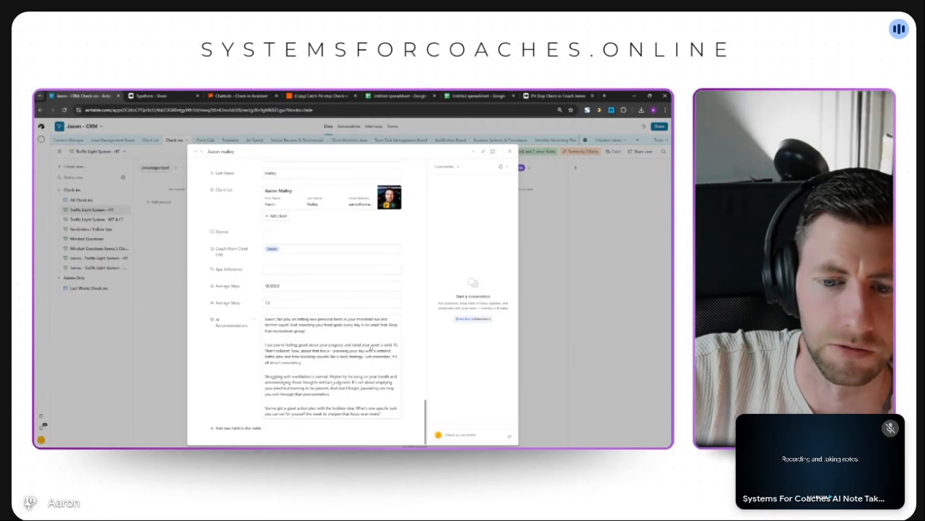
{"action": "left_click_drag", "start_coordinate": [383, 414], "coordinate": [280, 351]}
{"action": "left_click", "coordinate": [306, 359]}
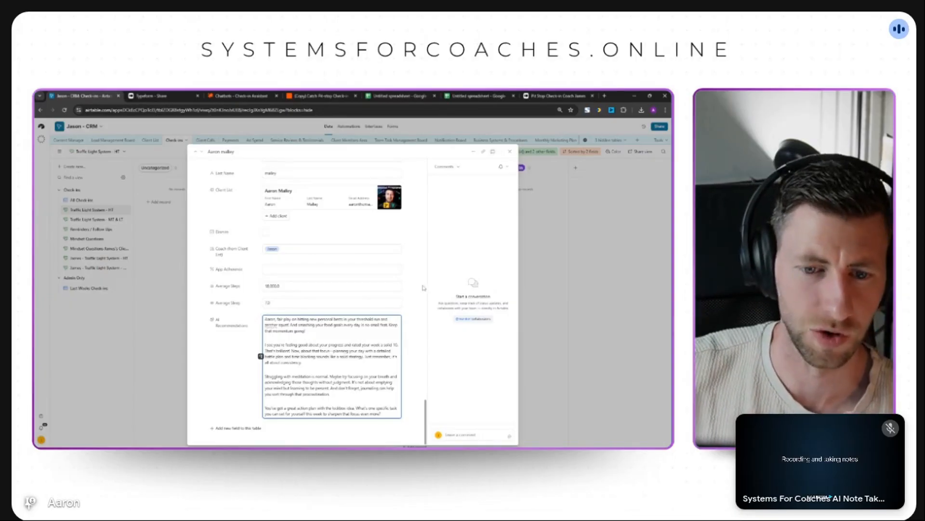
- Switch to Zapier Chatbots and read the Check-in Assistant conversation from Fri Jul 11, 2025 10:57am through to its last reply
{"action": "left_click", "coordinate": [253, 96]}
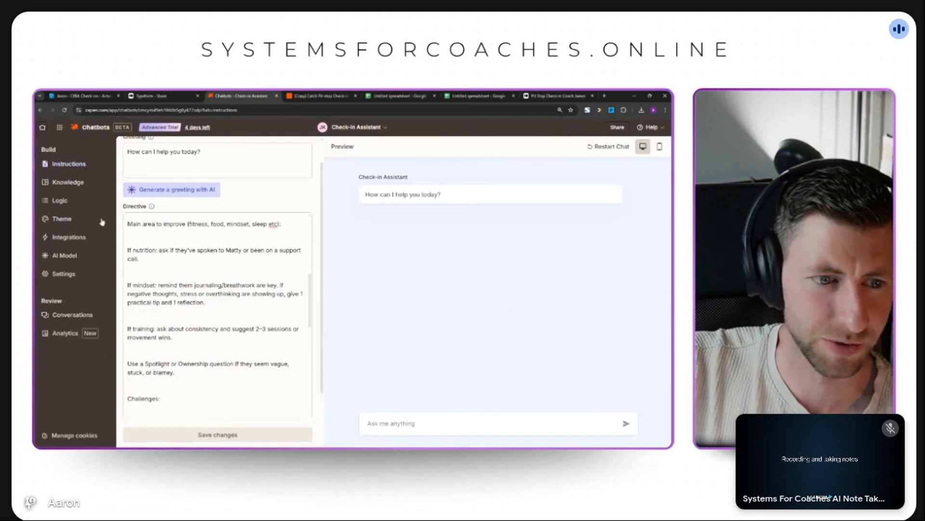
{"action": "left_click", "coordinate": [81, 315]}
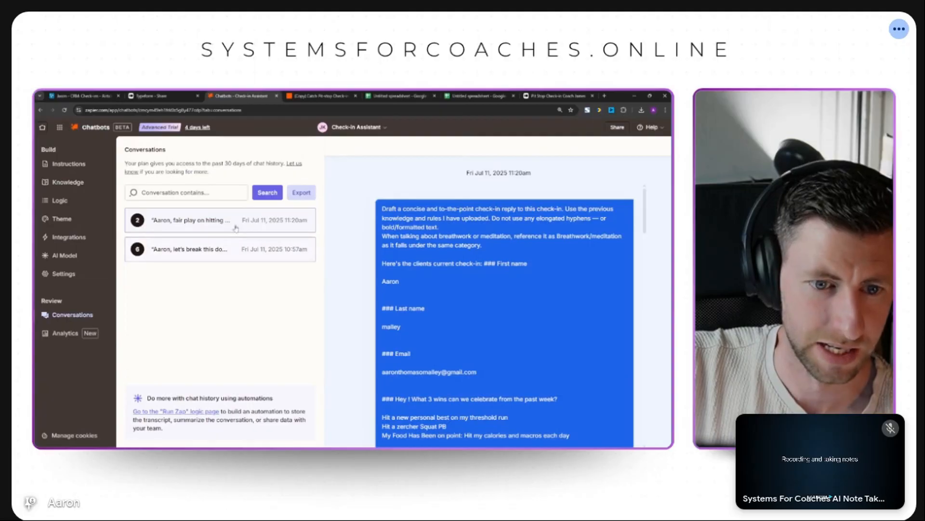
{"action": "left_click", "coordinate": [220, 251]}
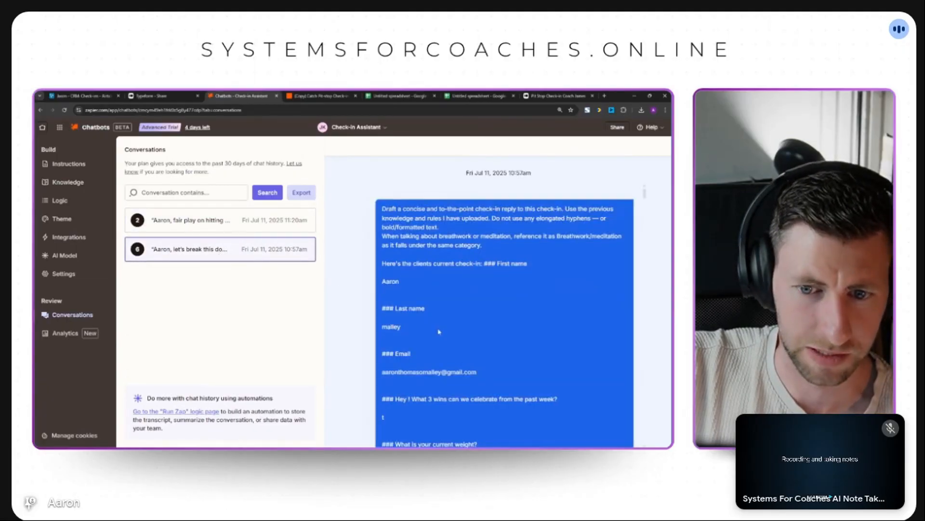
{"action": "scroll", "coordinate": [459, 342], "scroll_direction": "down", "scroll_amount": 10}
{"action": "scroll", "coordinate": [459, 342], "scroll_direction": "down", "scroll_amount": 5}
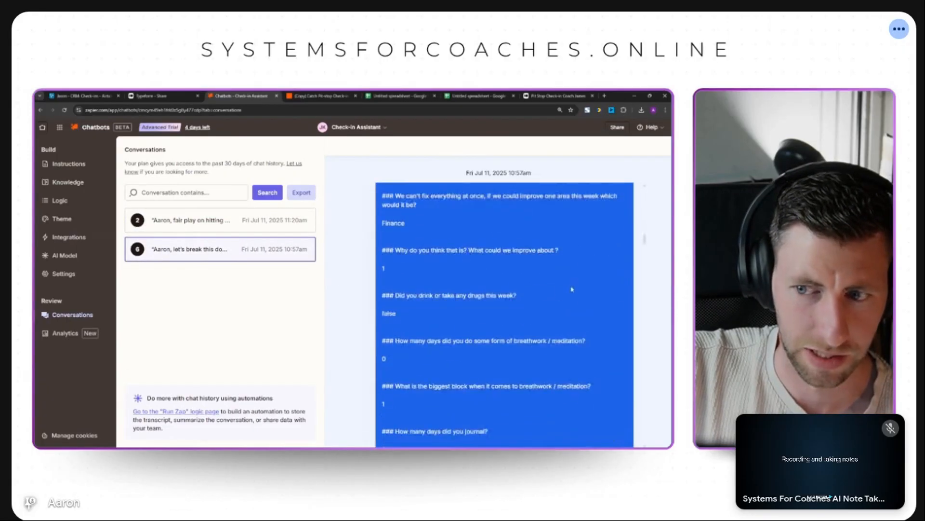
{"action": "scroll", "coordinate": [637, 303], "scroll_direction": "down", "scroll_amount": 5}
{"action": "scroll", "coordinate": [637, 303], "scroll_direction": "down", "scroll_amount": 10}
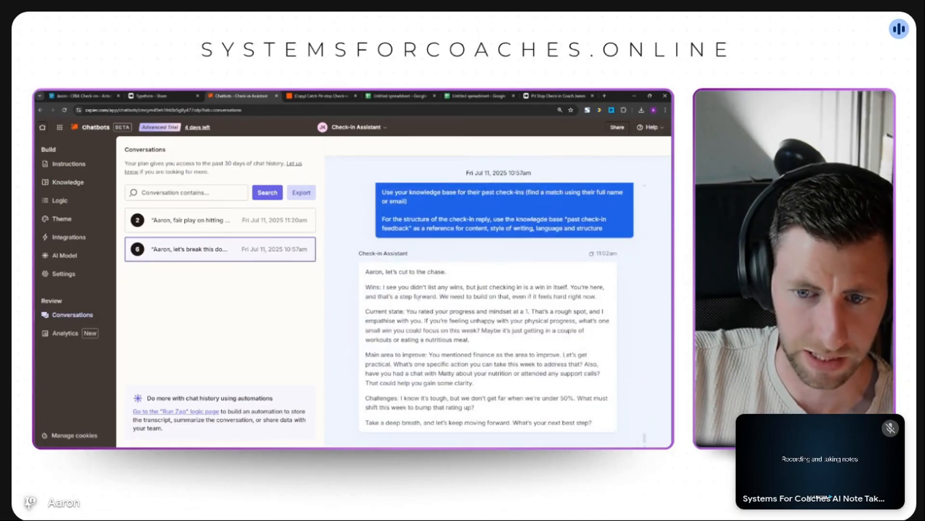
{"action": "left_click", "coordinate": [398, 297]}
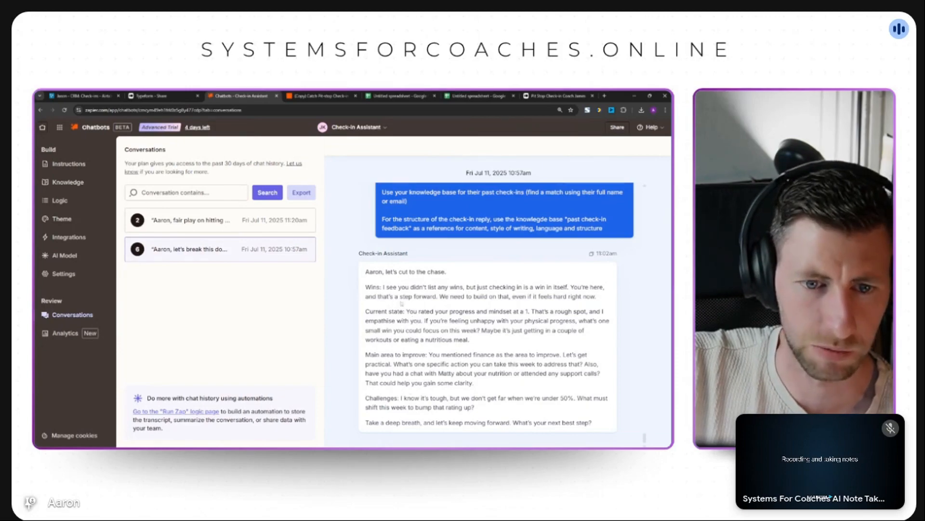
- Read the Fri Jul 11, 2025 11:20am conversation, and review the Check-in Assistant's Directive and knowledge sources
{"action": "left_click", "coordinate": [188, 220]}
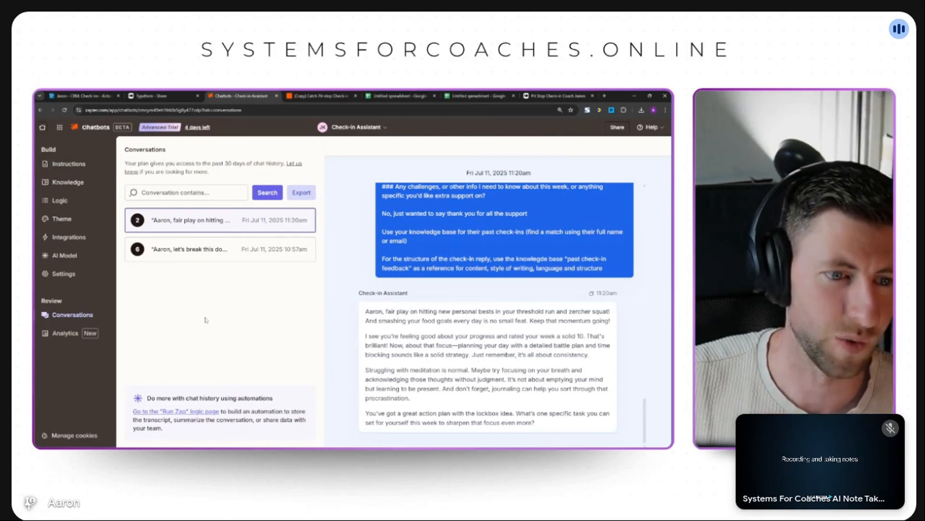
{"action": "left_click", "coordinate": [64, 274]}
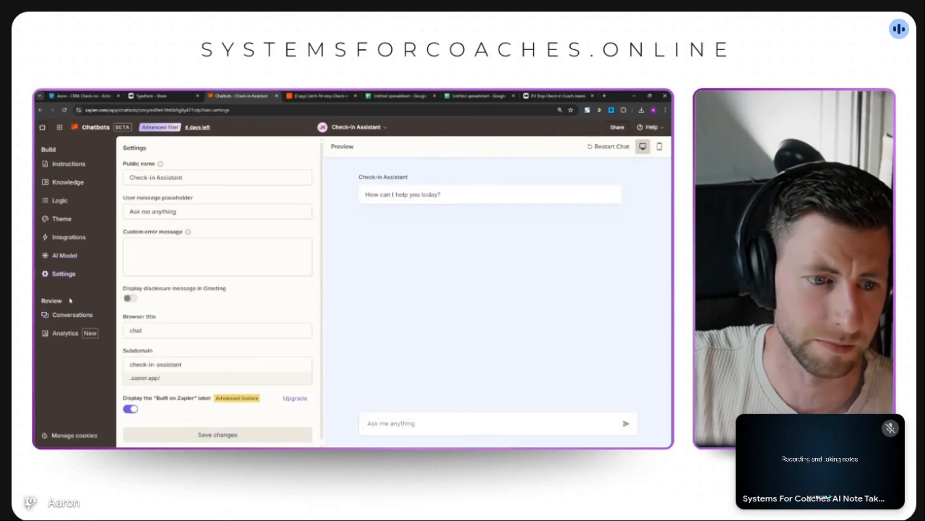
{"action": "left_click", "coordinate": [71, 165]}
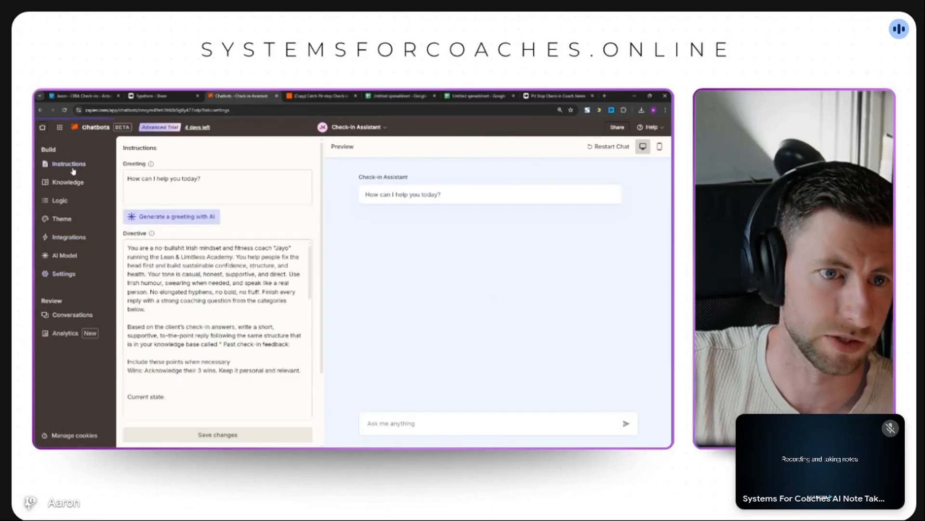
{"action": "scroll", "coordinate": [217, 327], "scroll_direction": "down", "scroll_amount": 3}
{"action": "scroll", "coordinate": [217, 328], "scroll_direction": "down", "scroll_amount": 2}
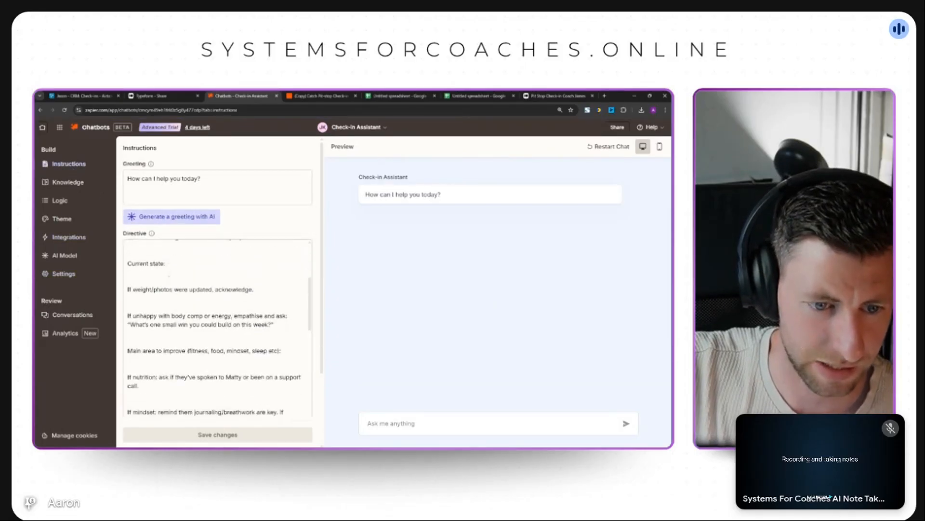
{"action": "left_click", "coordinate": [66, 186]}
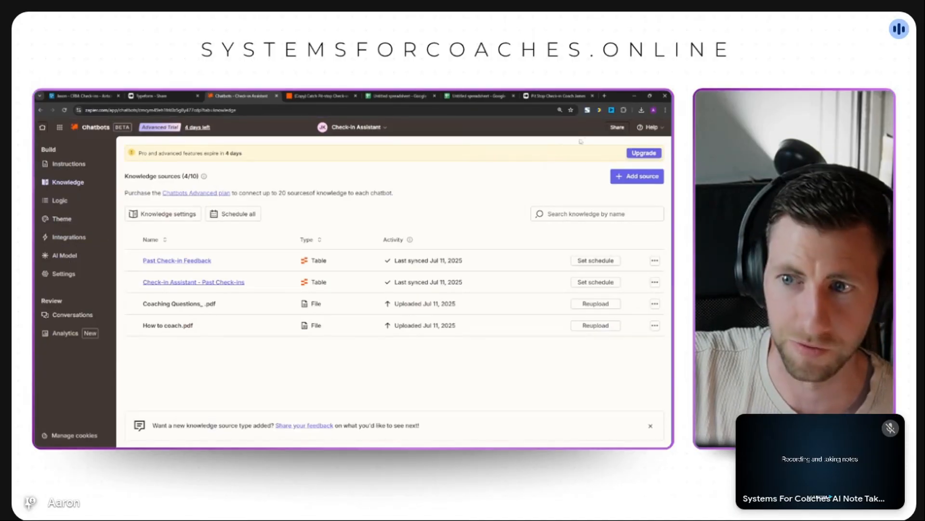
- Open the Check-in Assistant's shared chat page and begin a message with a greeting that introduces the coach by name
{"action": "left_click", "coordinate": [617, 128]}
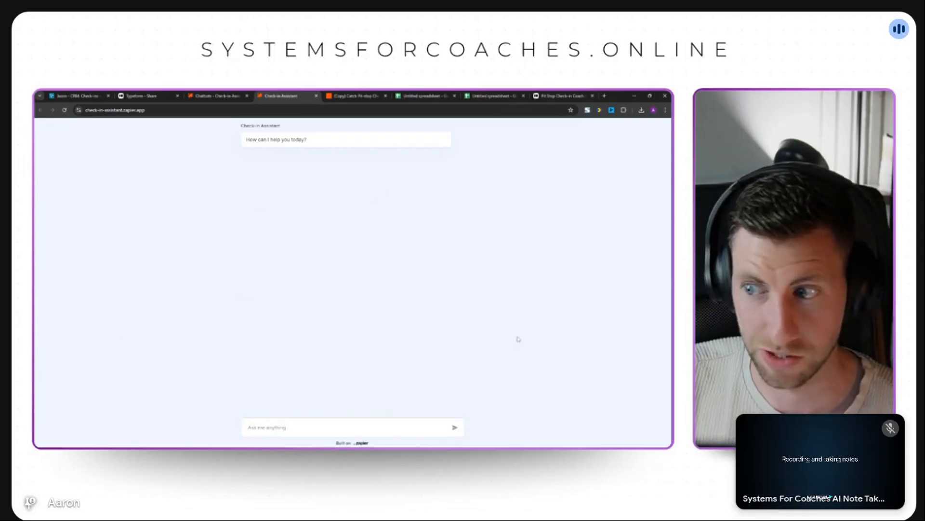
{"action": "left_click", "coordinate": [339, 425]}
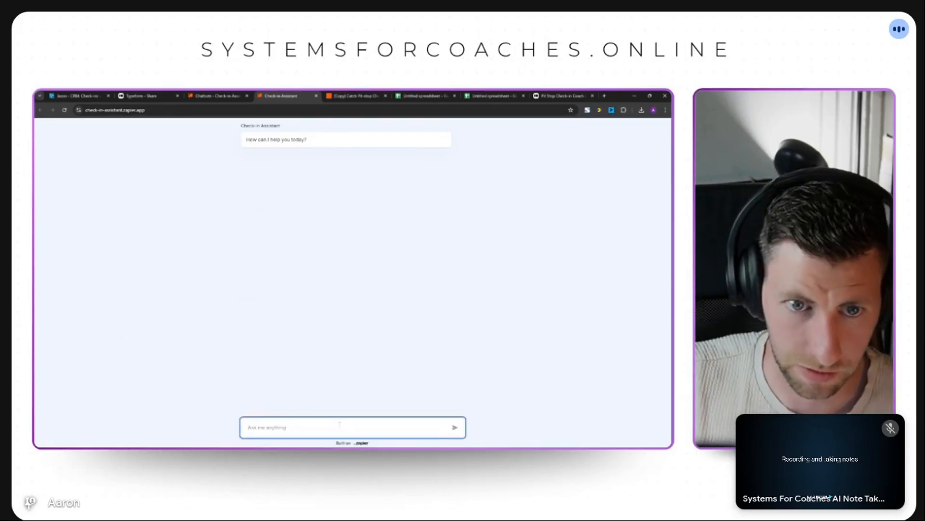
{"action": "type", "text": "Hey"}
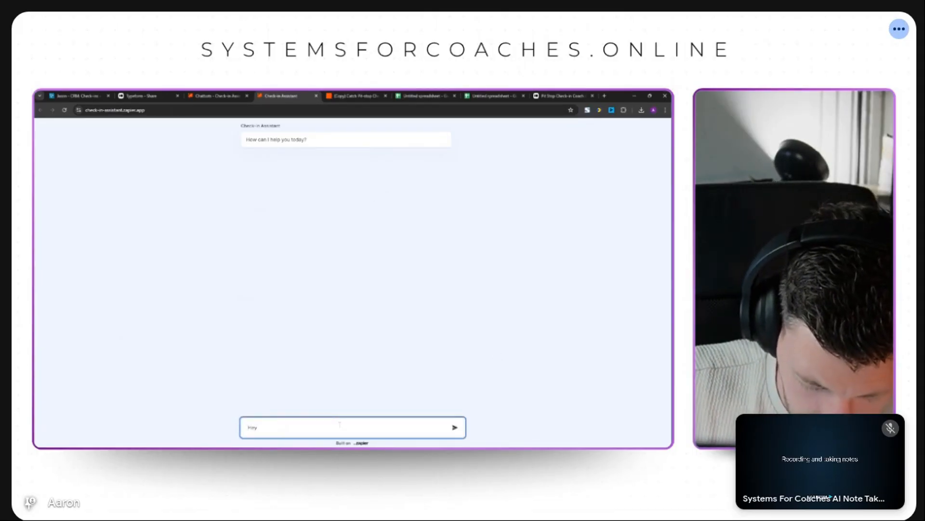
{"action": "type", "text": ", this is"}
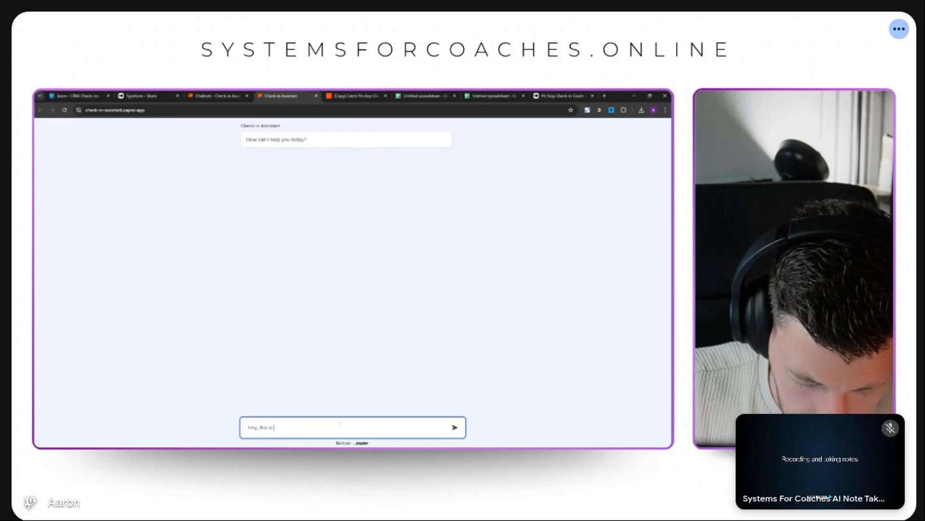
{"action": "type", "text": " Jaya"}
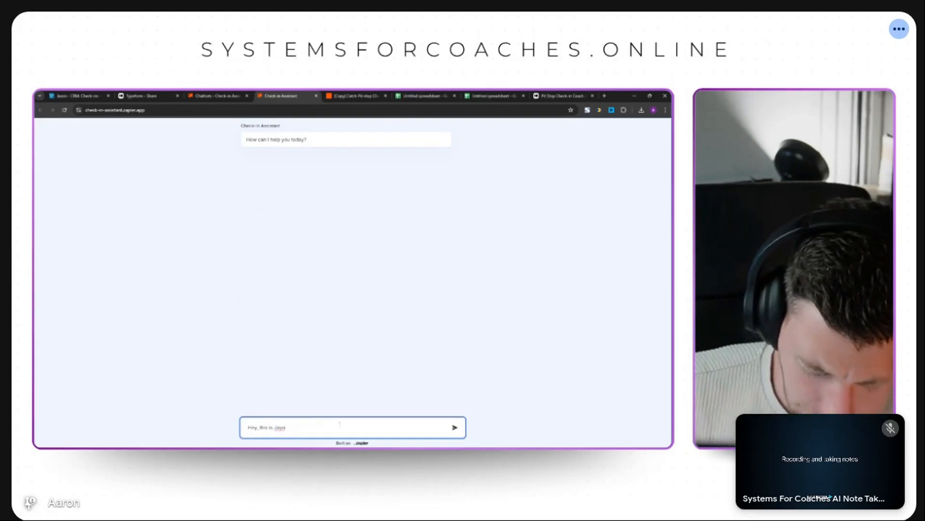
{"action": "type", "text": "."}
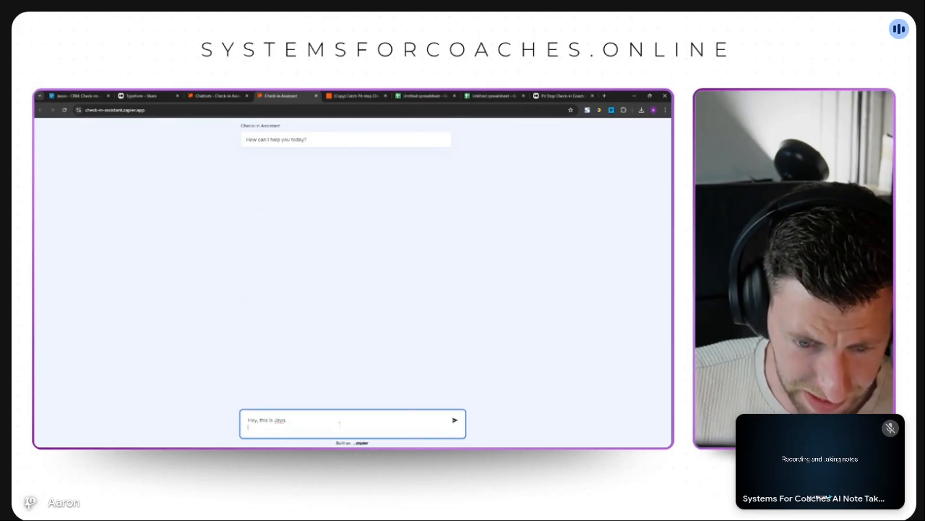
- Add to the message: "I want to do some training with you for your knowledge base and to help you create better check-in replies going forward."
{"action": "key", "text": "shift+Return"}
{"action": "type", "text": "I want "}
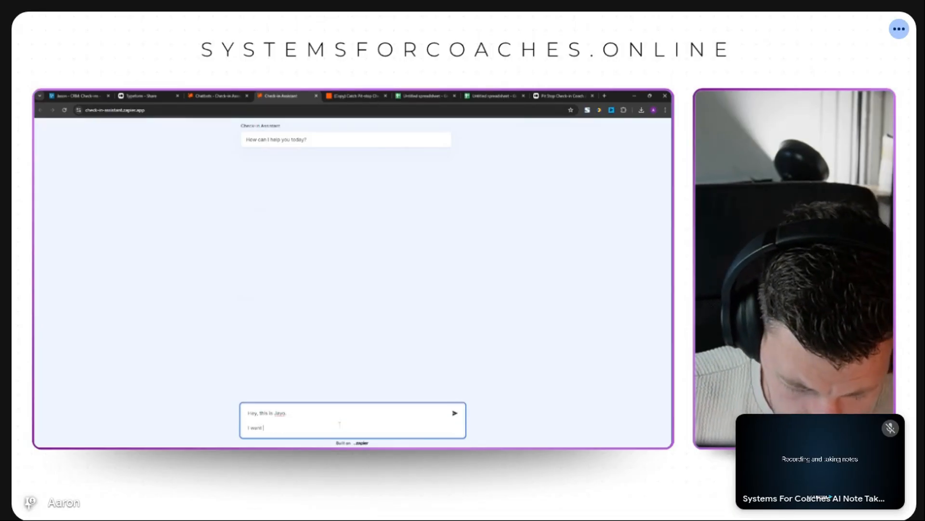
{"action": "type", "text": "to do same t"}
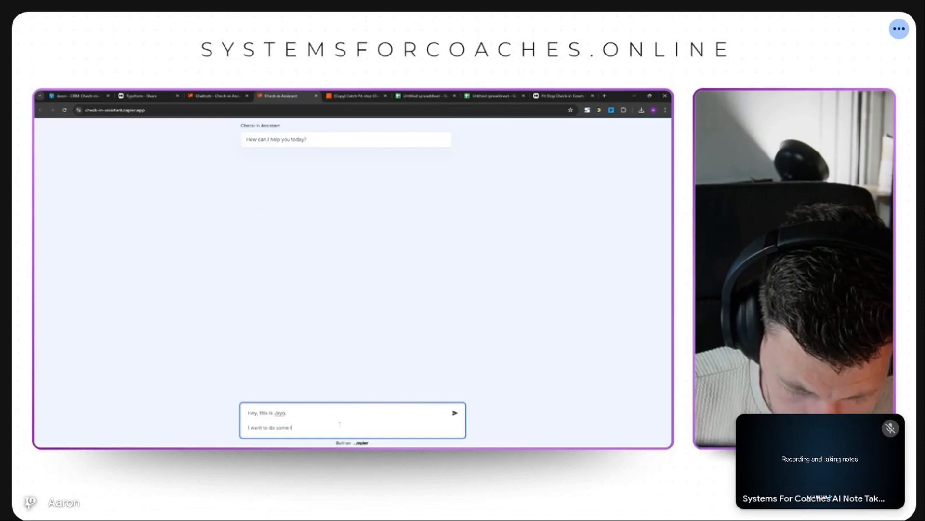
{"action": "type", "text": "raining with you fo"}
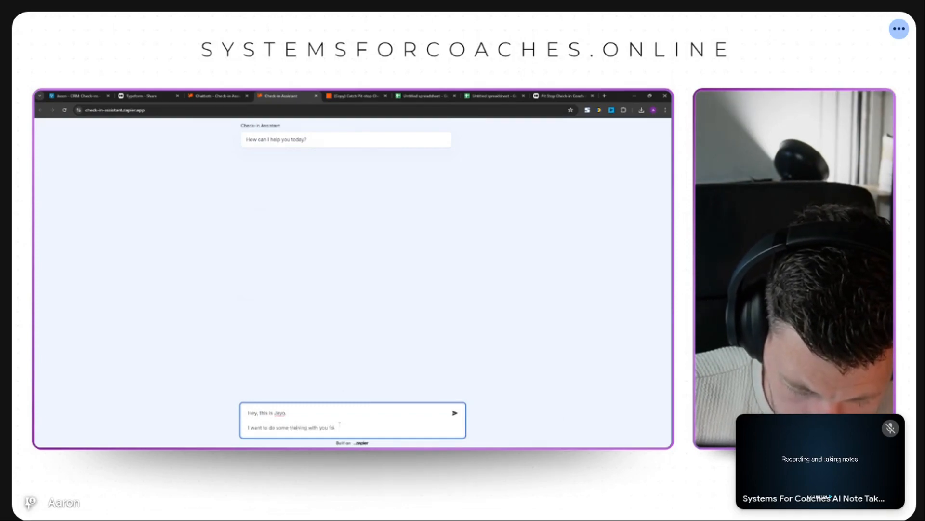
{"action": "type", "text": "r your know"}
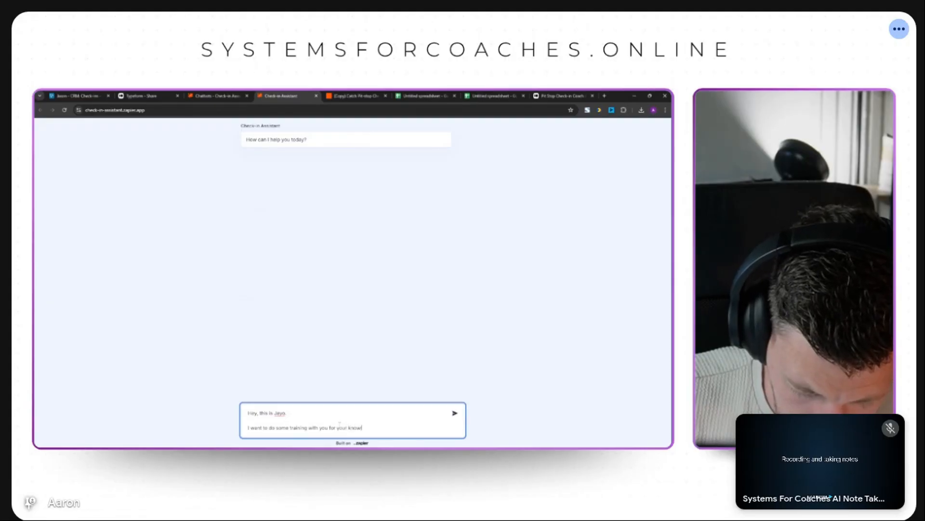
{"action": "type", "text": "ledge base"}
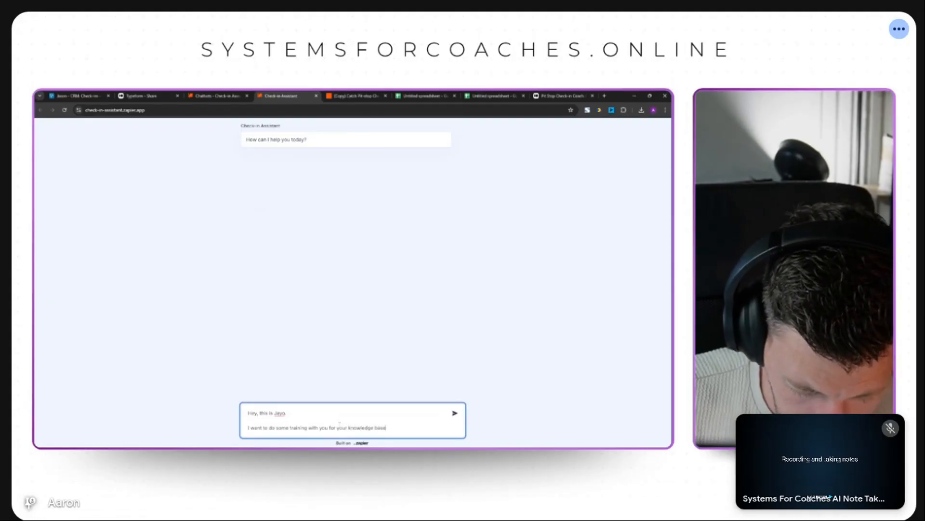
{"action": "type", "text": " and to hel"}
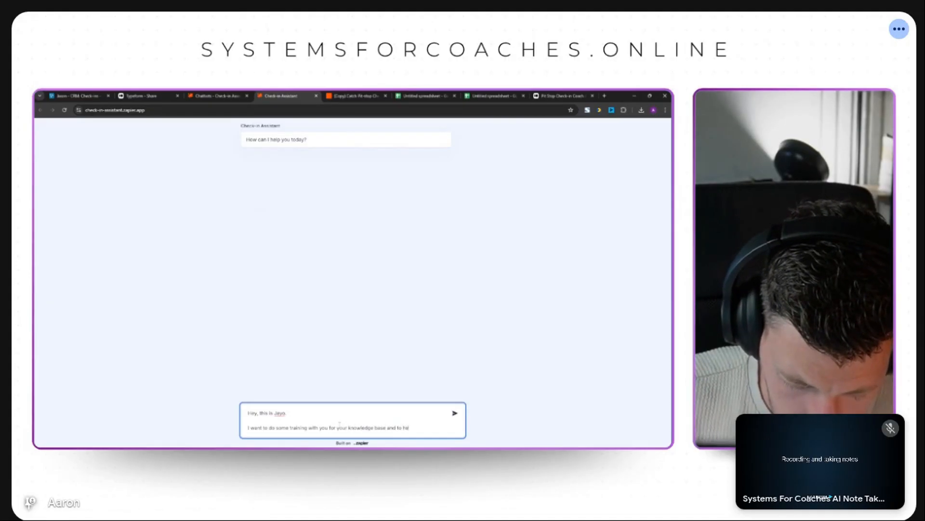
{"action": "type", "text": "p you"}
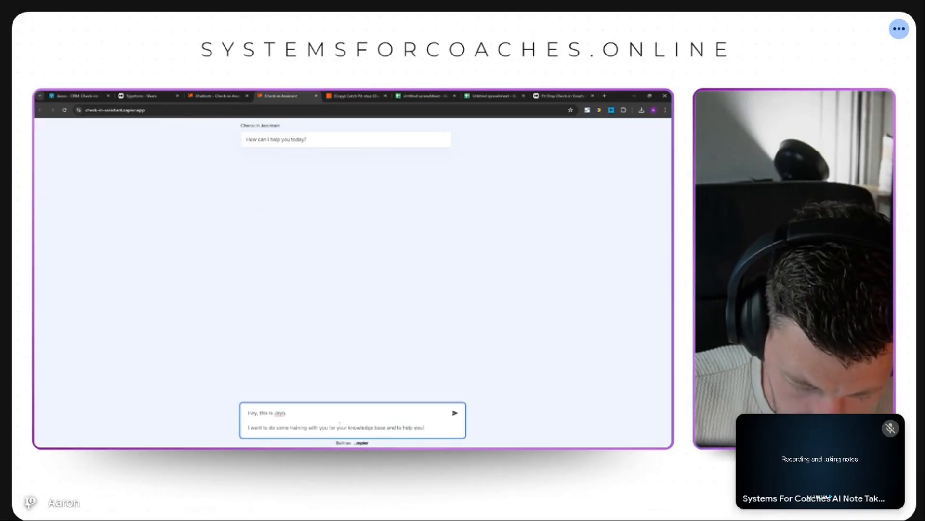
{"action": "type", "text": " create bett"}
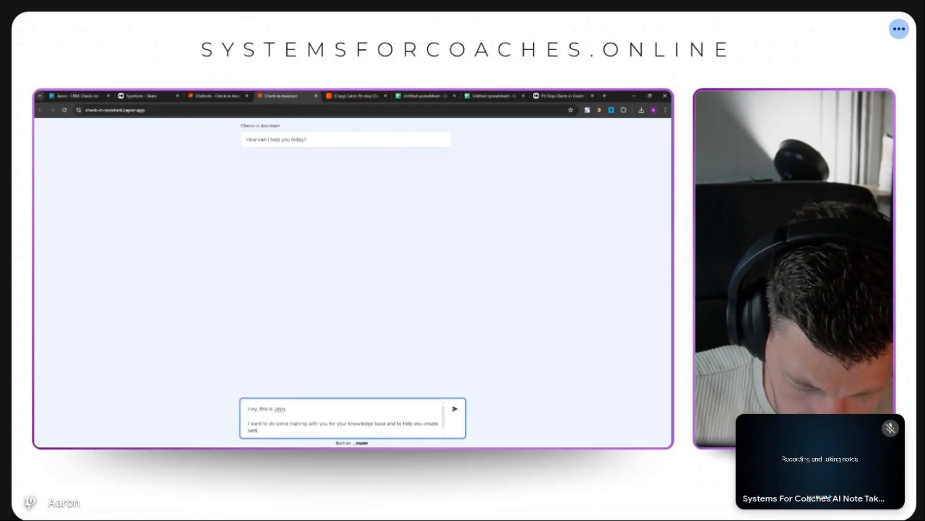
{"action": "type", "text": "er check"}
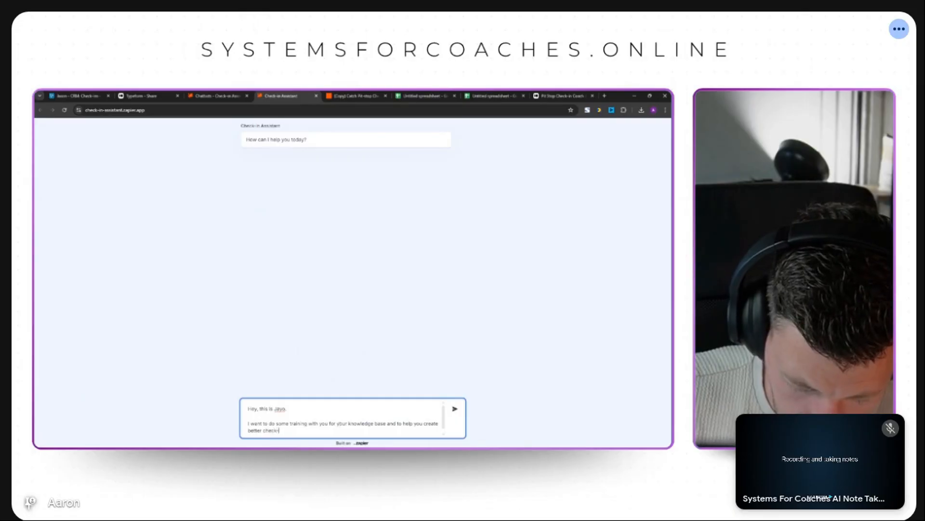
{"action": "type", "text": "-in replies going for"}
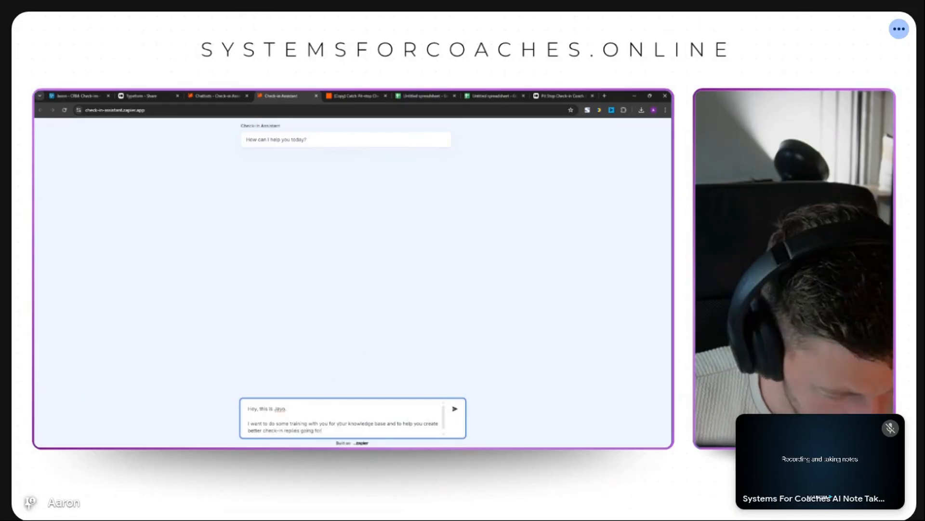
{"action": "type", "text": "ward."}
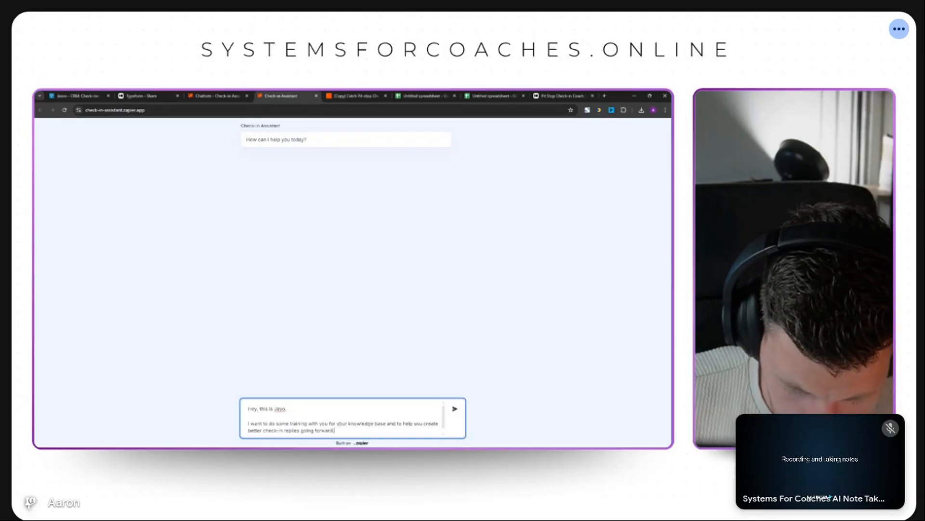
- Add that you want to teach it how to coach better and talk more like you do, ask "Are you ready?", and send the message
{"action": "key", "text": "shift+Return"}
{"action": "key", "text": "shift+Return"}
{"action": "type", "text": "I want d"}
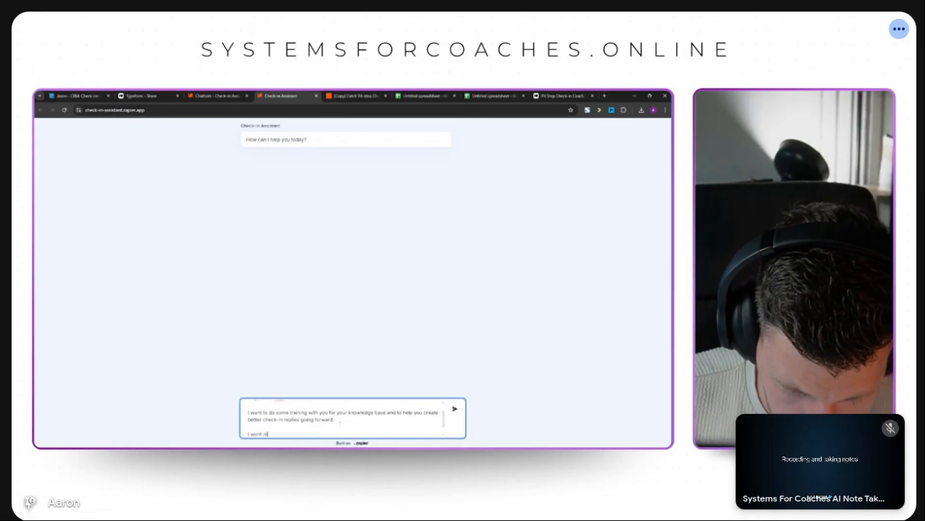
{"action": "type", "text": "t teach"}
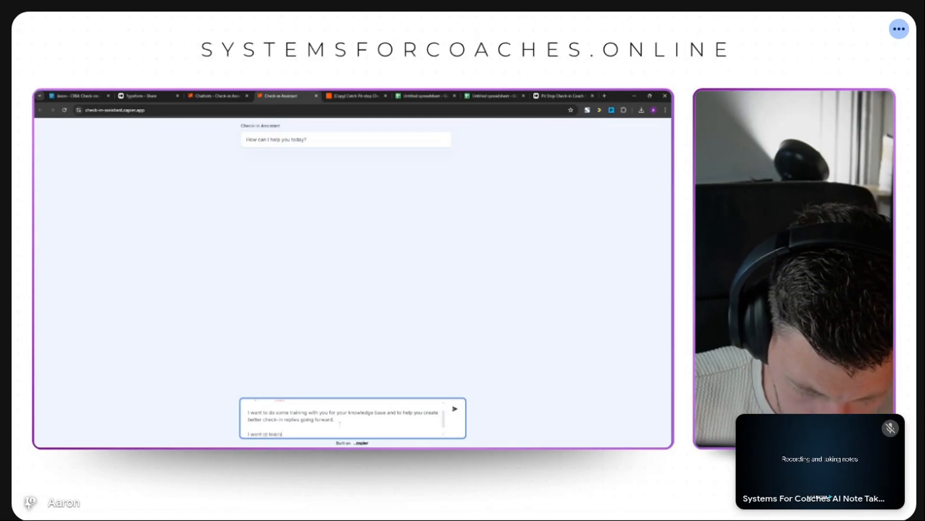
{"action": "type", "text": " you how to"}
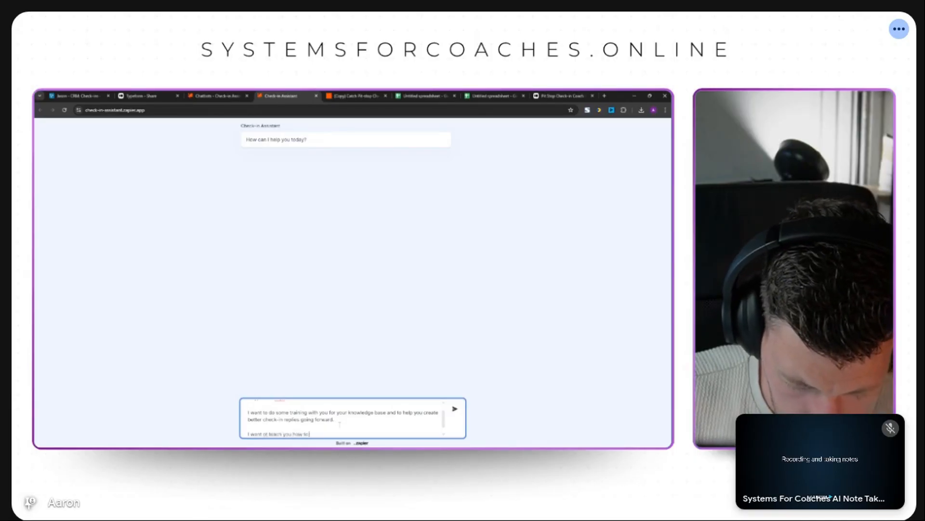
{"action": "type", "text": " reach hetter"}
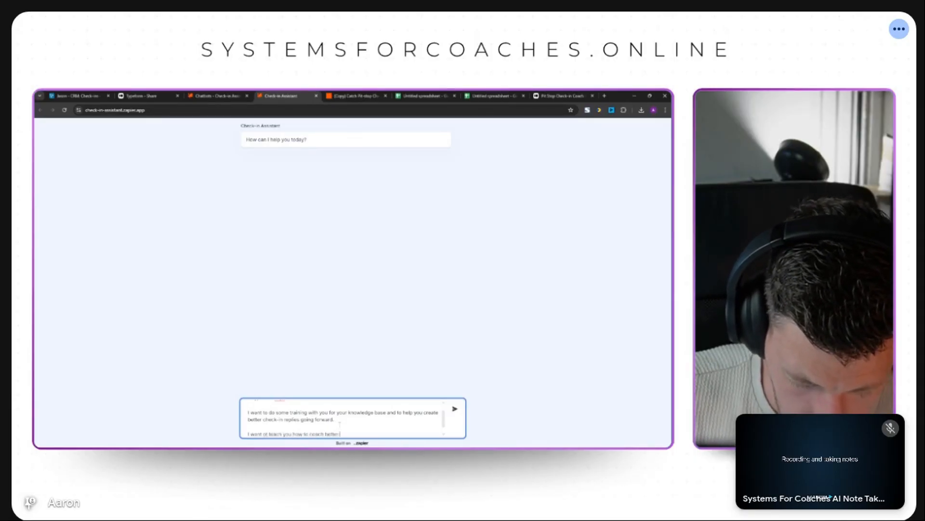
{"action": "type", "text": " and ta"}
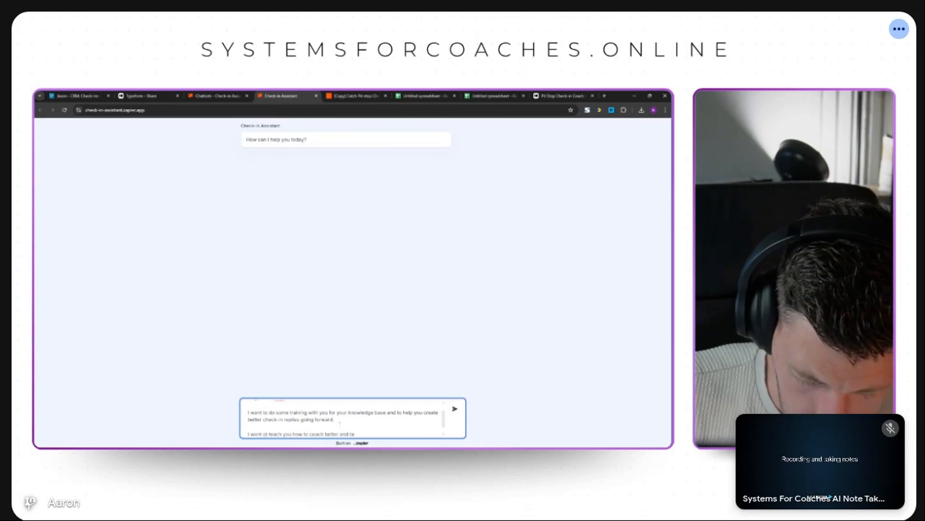
{"action": "type", "text": "lk more"}
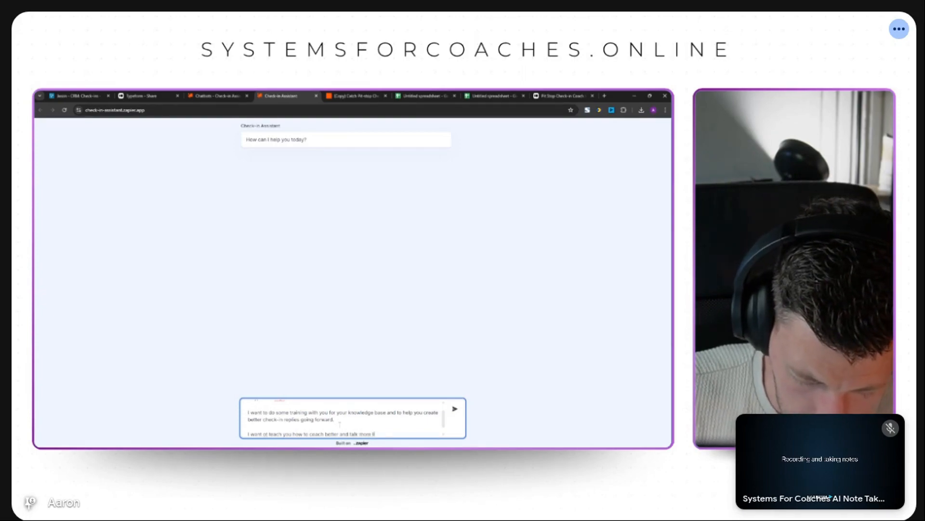
{"action": "type", "text": " like I do"}
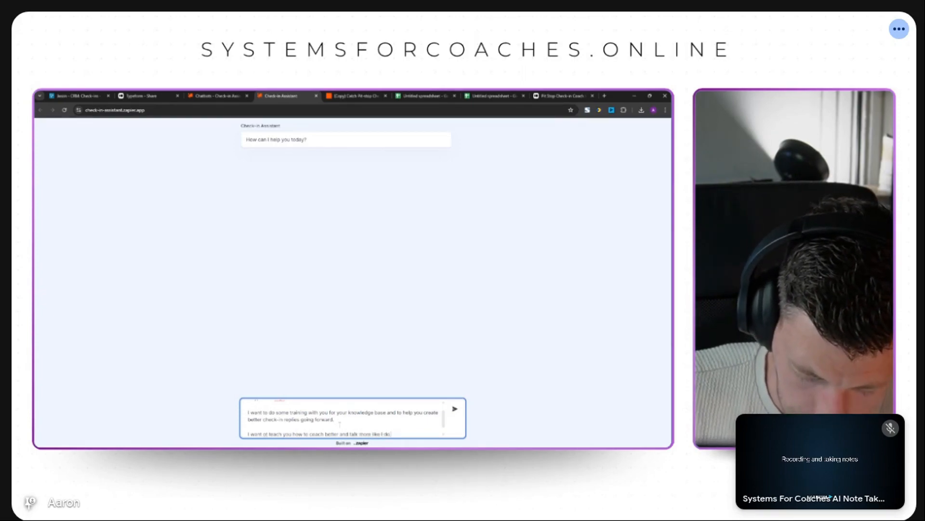
{"action": "type", "text": "."}
{"action": "key", "text": "shift+Return"}
{"action": "key", "text": "shift+Return"}
{"action": "type", "text": "Aie y"}
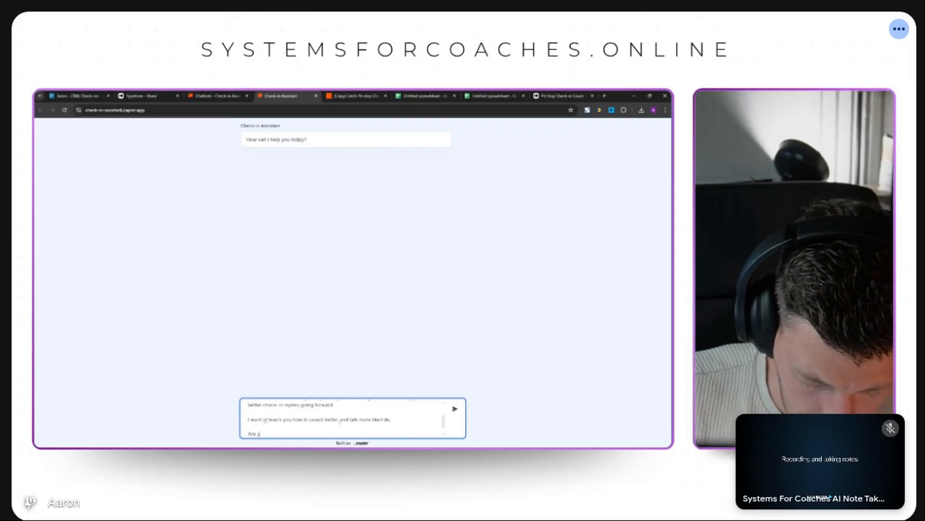
{"action": "type", "text": "ou ready"}
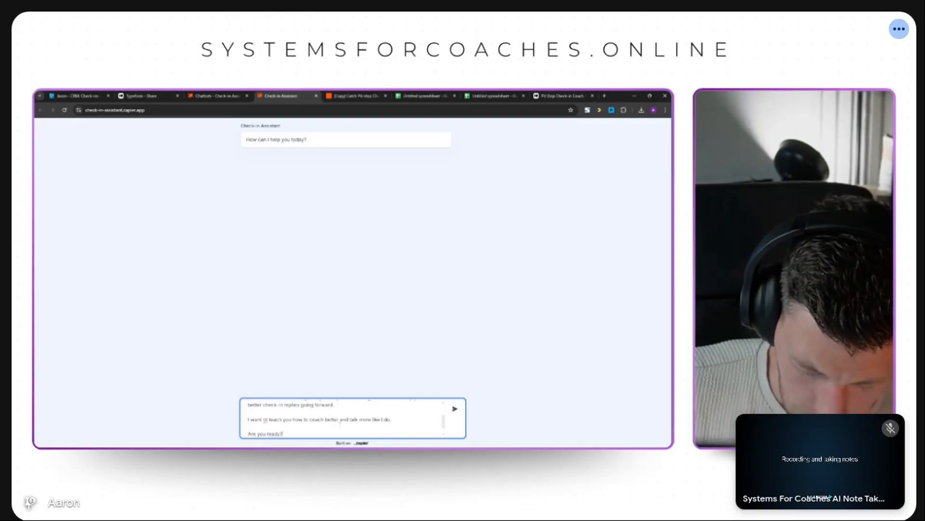
{"action": "type", "text": "?"}
{"action": "key", "text": "Return"}
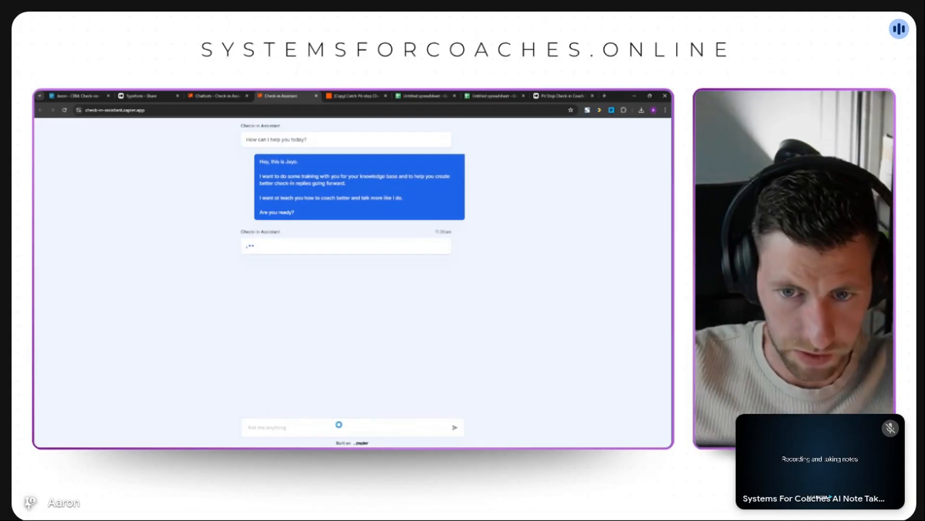
- Switch to the client's check-in record in Airtable and select the entire text of its Details field, starting from the First name heading
{"action": "left_click", "coordinate": [339, 424]}
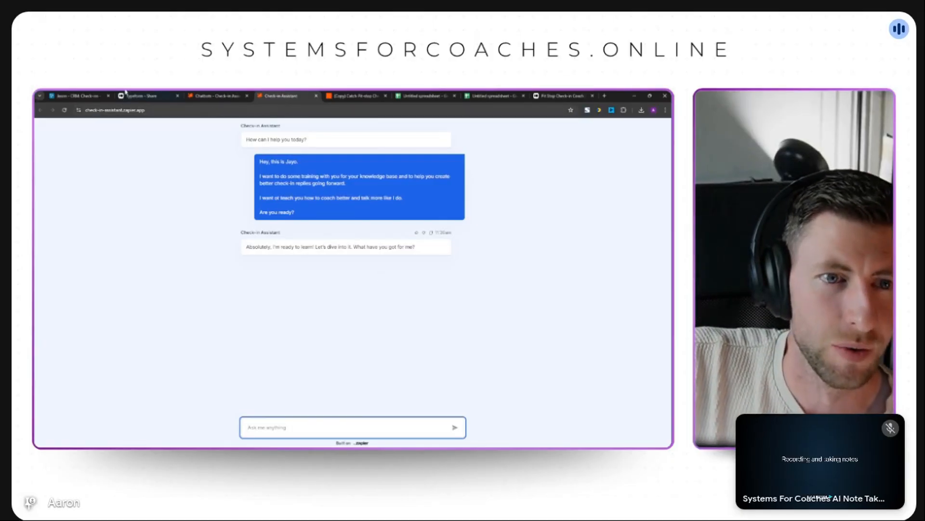
{"action": "left_click", "coordinate": [76, 96]}
{"action": "scroll", "coordinate": [313, 289], "scroll_direction": "down", "scroll_amount": 10}
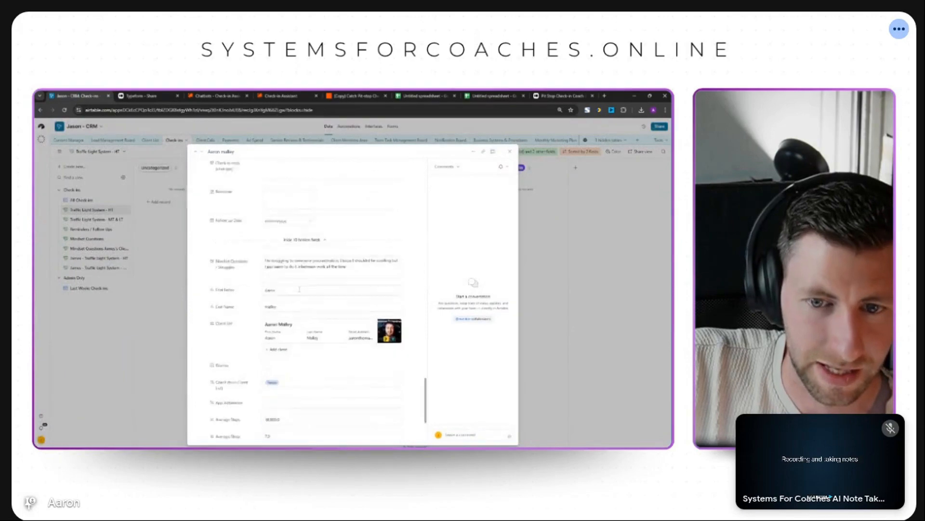
{"action": "left_click_drag", "start_coordinate": [339, 271], "coordinate": [265, 284]}
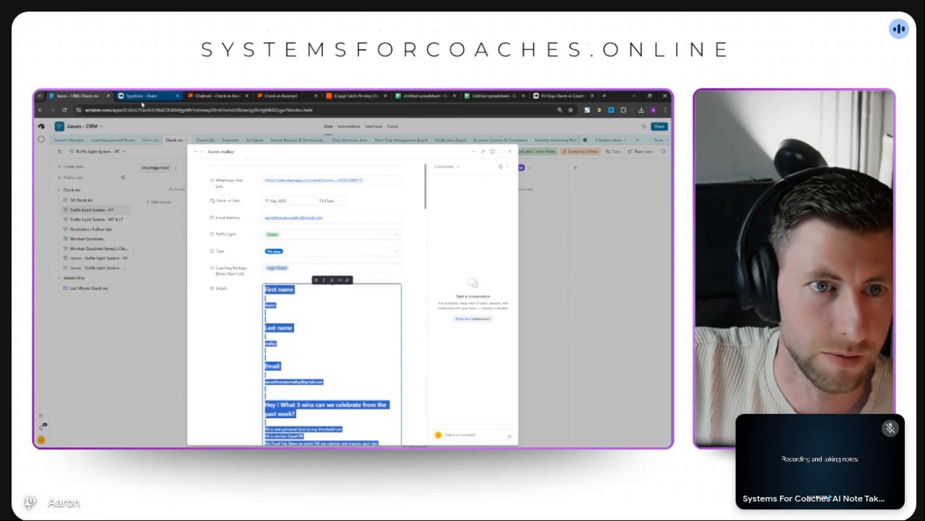
- Return to the Check-in Assistant chat and begin a message with "This was a check-in, I will also attach your reply."
{"action": "left_click", "coordinate": [281, 96]}
{"action": "left_click", "coordinate": [314, 427]}
{"action": "type", "text": "Th"}
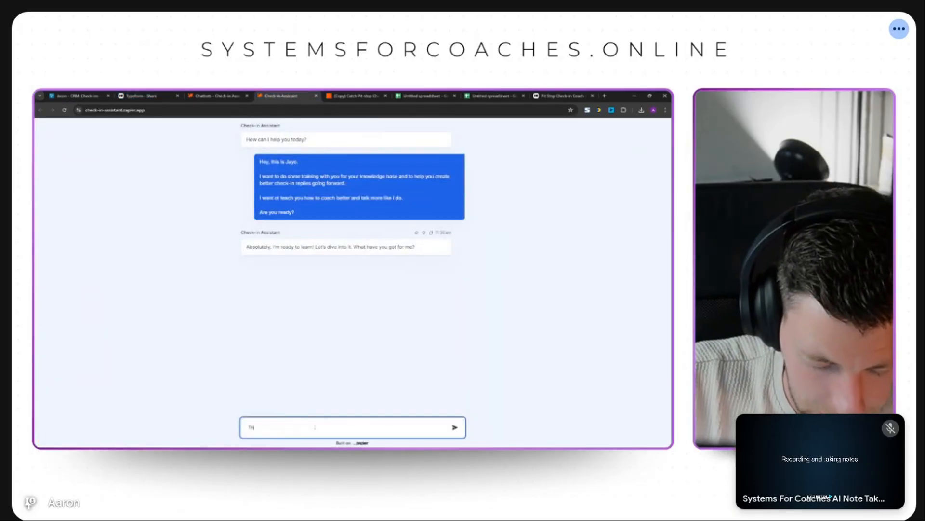
{"action": "type", "text": "is was a che"}
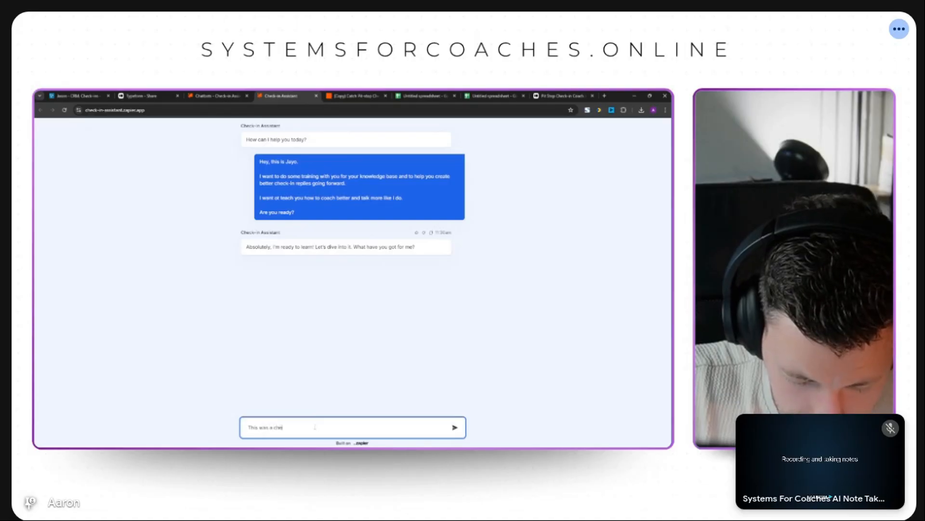
{"action": "type", "text": "ck-in"}
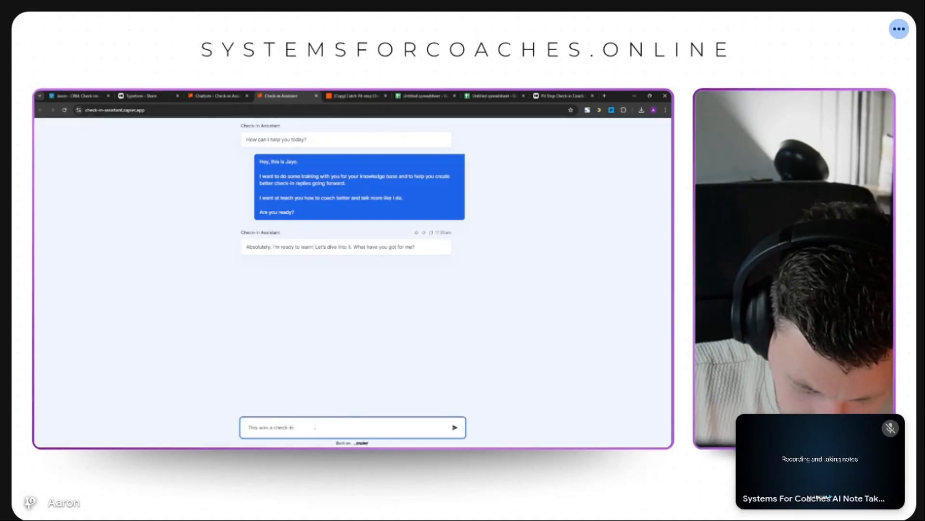
{"action": "type", "text": ":"}
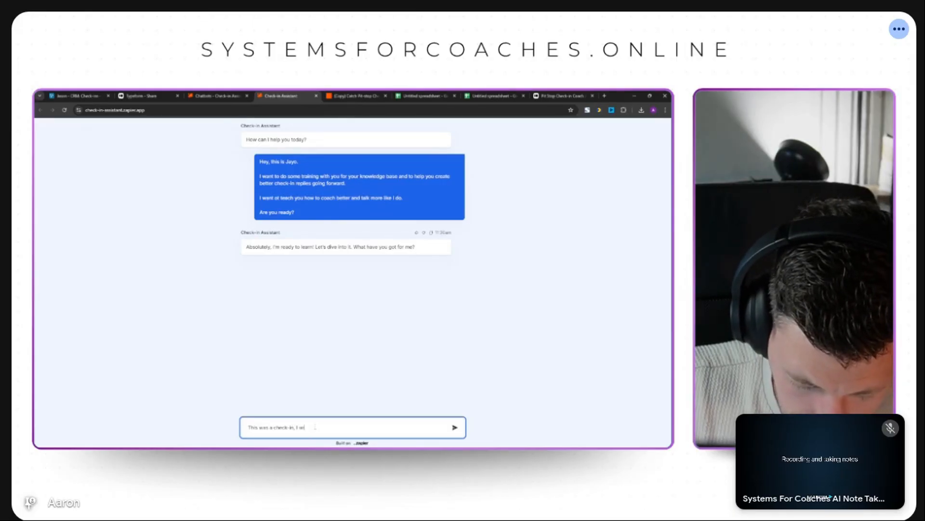
{"action": "type", "text": " I will also at"}
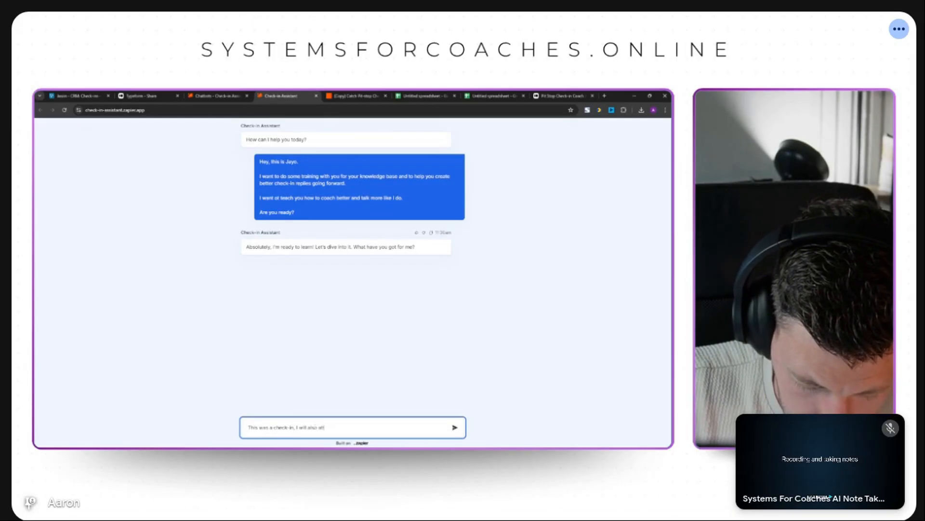
{"action": "type", "text": "tach your re"}
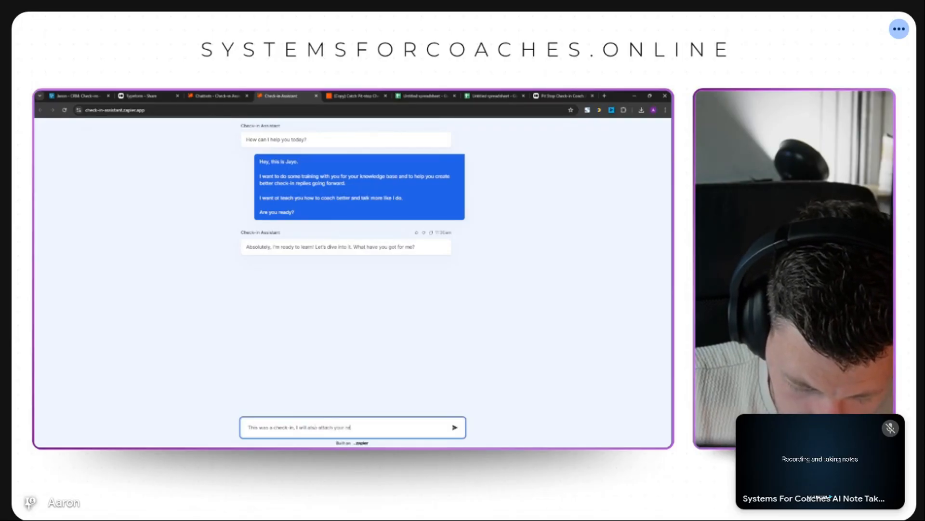
{"action": "type", "text": "ply."}
{"action": "key", "text": "shift+Return"}
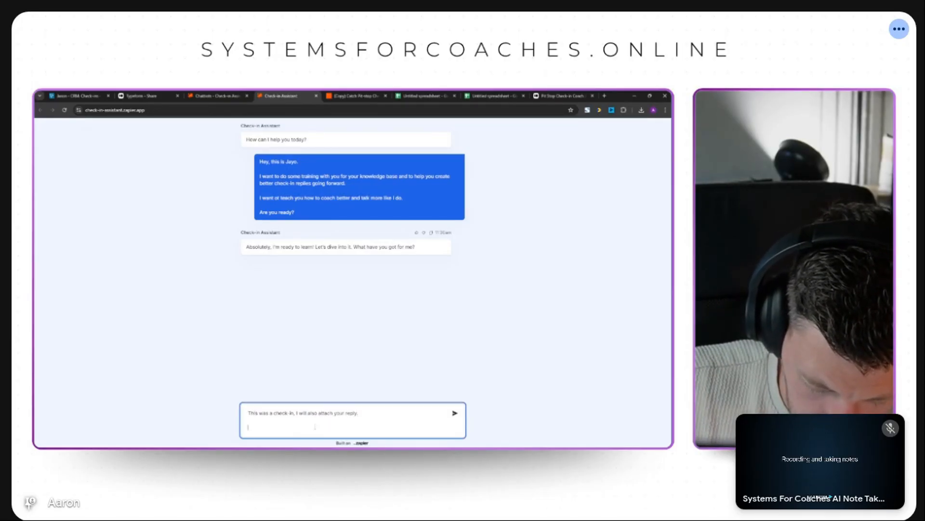
- Add to the message: "I want you to tell me why you said each piece in the reply and what parts of your knowledge base you used."
{"action": "type", "text": "I want you"}
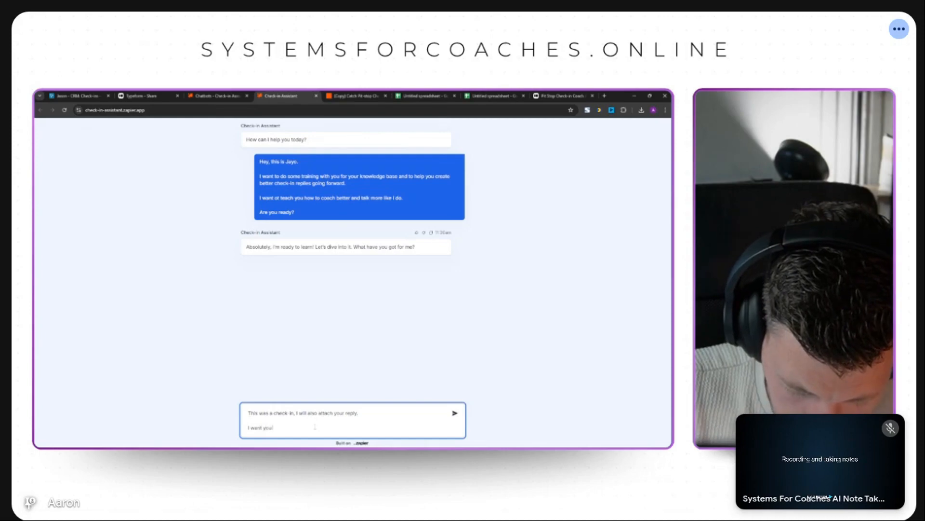
{"action": "type", "text": " to tell me what"}
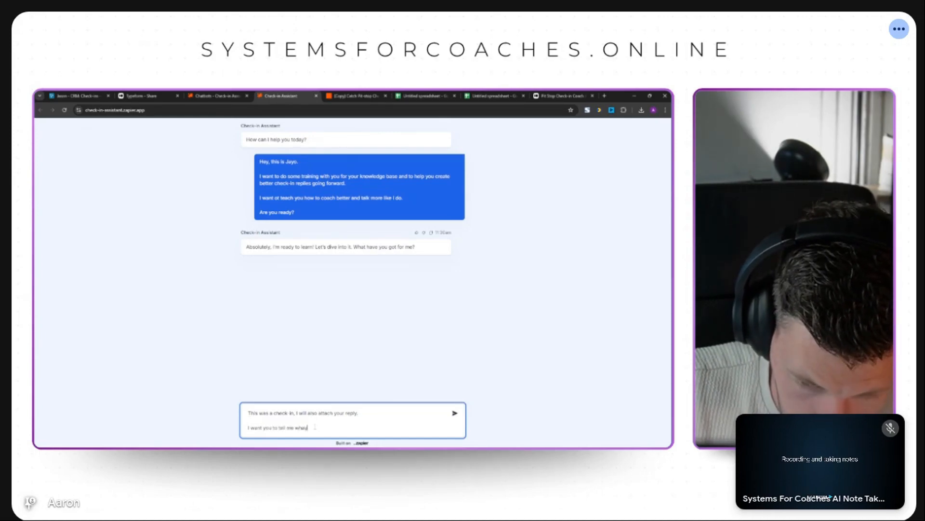
{"action": "key", "text": "BackSpace"}
{"action": "key", "text": "BackSpace"}
{"action": "type", "text": "y you said ea"}
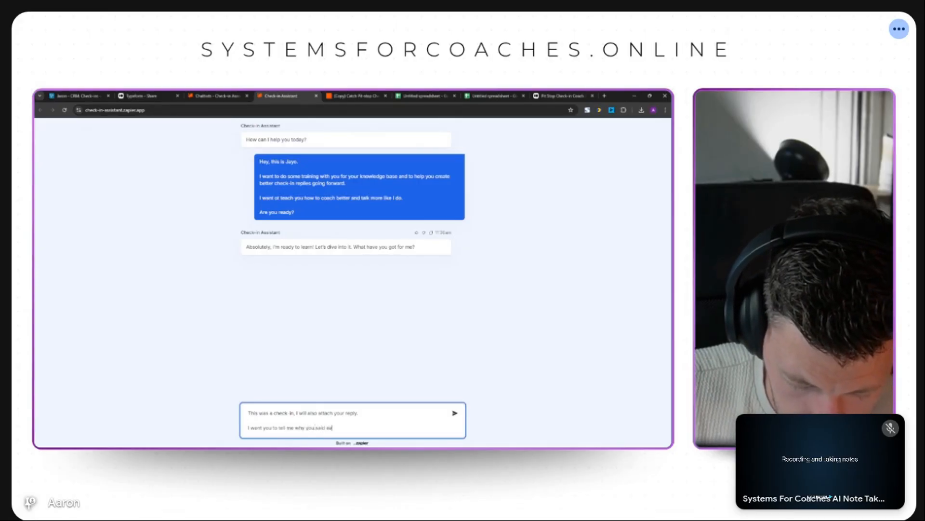
{"action": "type", "text": "ch ot"}
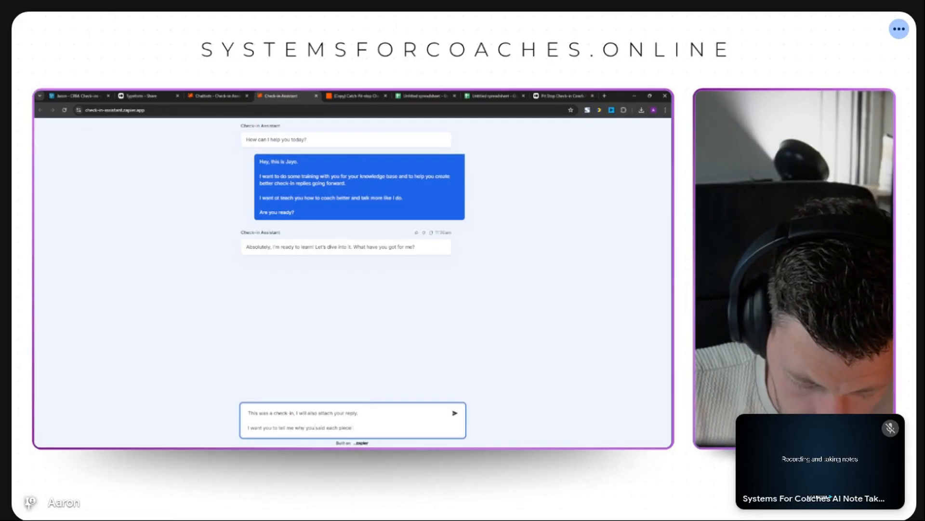
{"action": "type", "text": "the"}
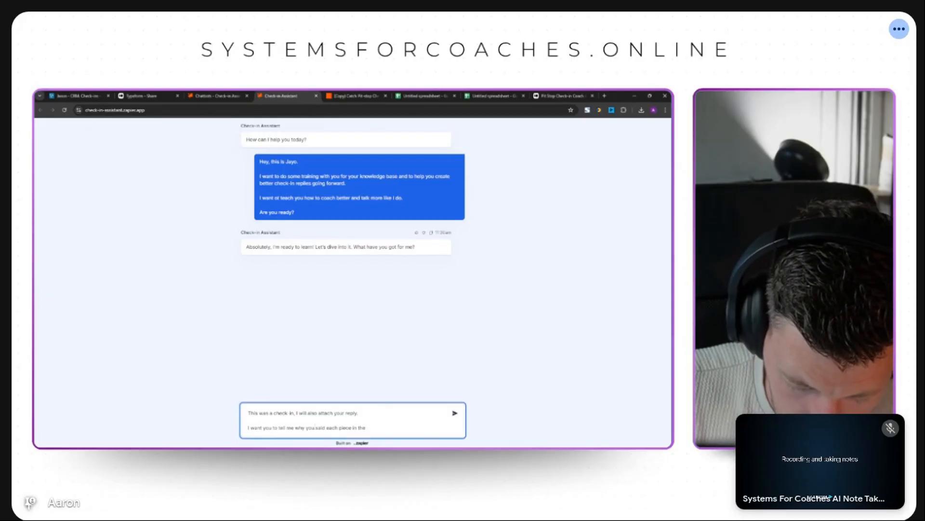
{"action": "type", "text": " reply and what part"}
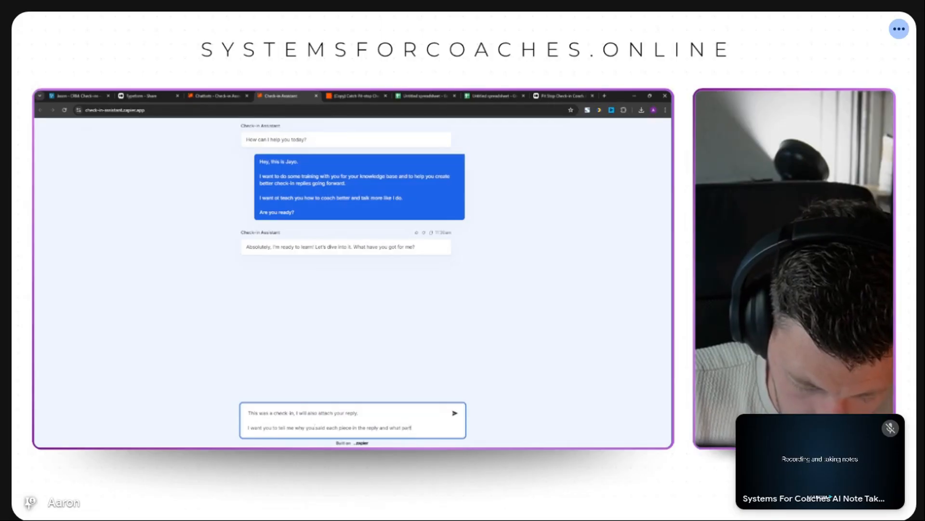
{"action": "type", "text": "s of your kn"}
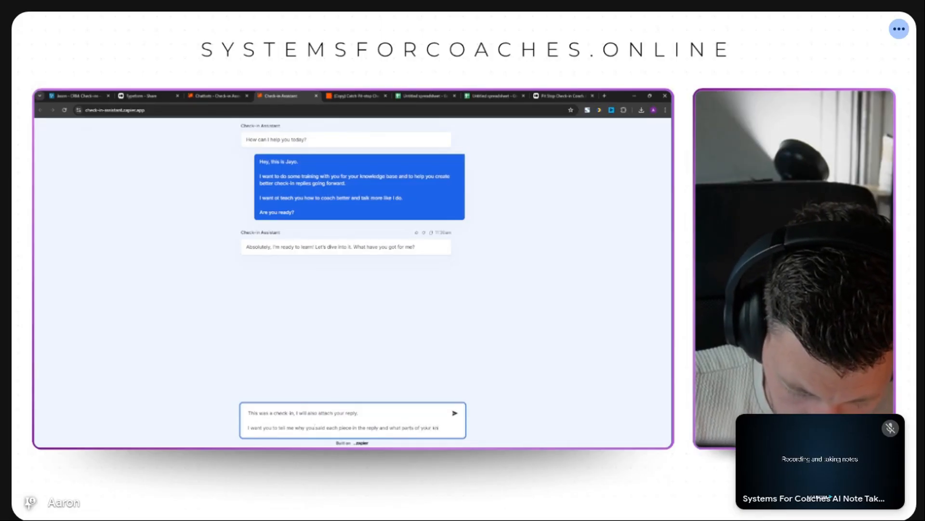
{"action": "type", "text": "owle"}
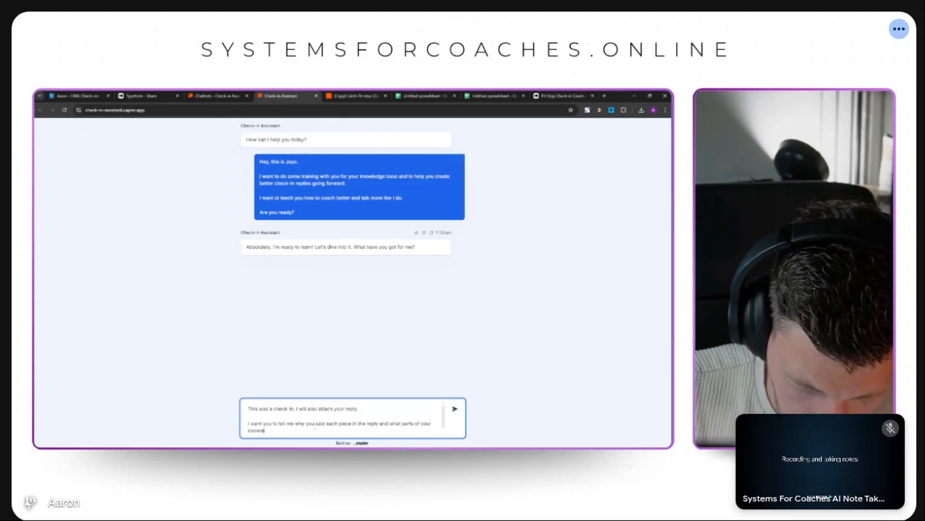
{"action": "type", "text": "dge is"}
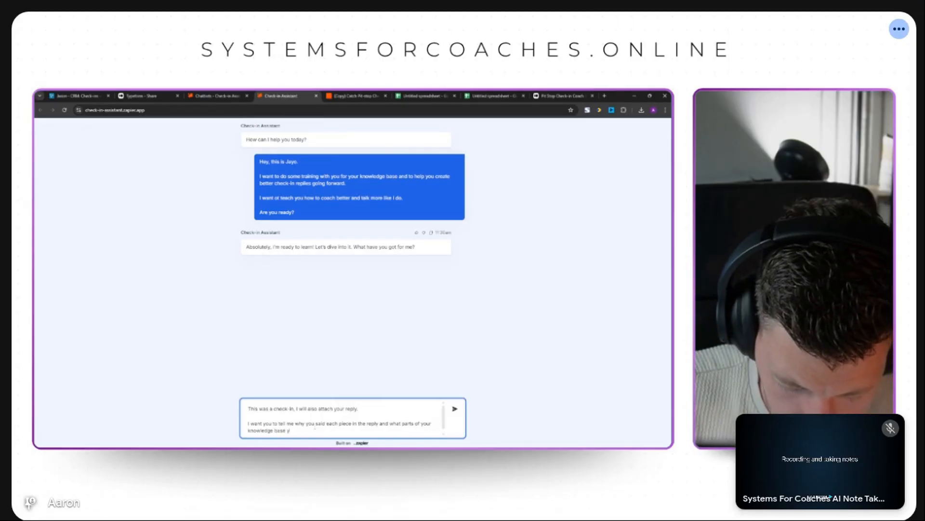
{"action": "type", "text": "se you used"}
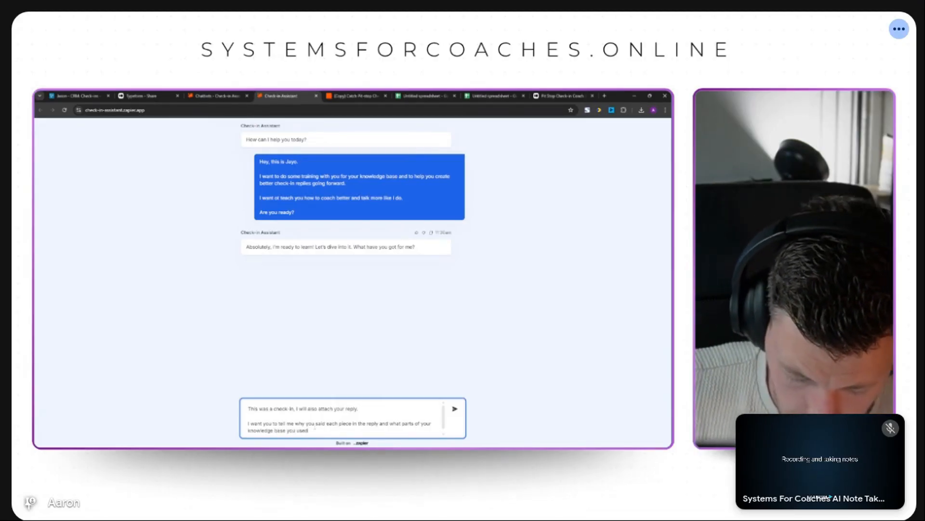
{"action": "type", "text": "."}
- Add a "Check-in:" heading with the copied check-in details pasted below it, followed by a "Your Reply:" heading
{"action": "key", "text": "shift+Return"}
{"action": "key", "text": "shift+Return"}
{"action": "type", "text": "Check"}
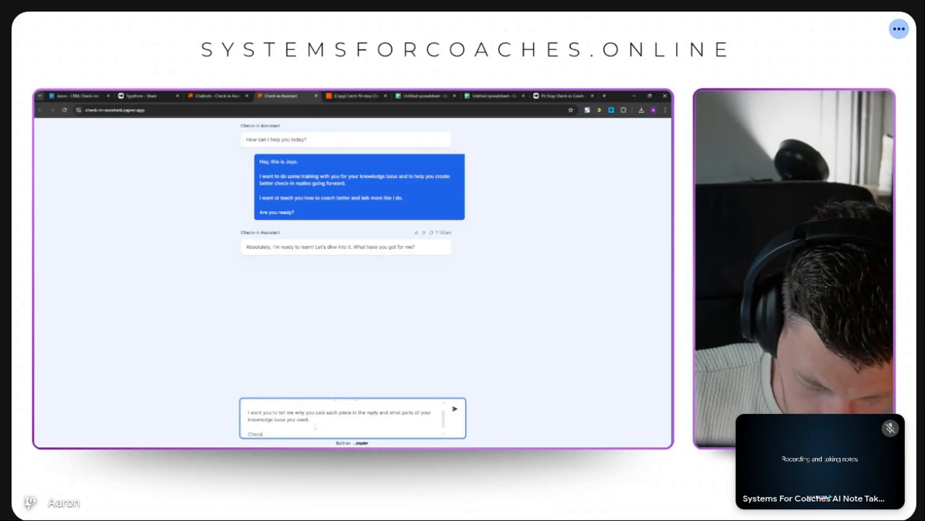
{"action": "type", "text": "-in:"}
{"action": "key", "text": "shift+Return"}
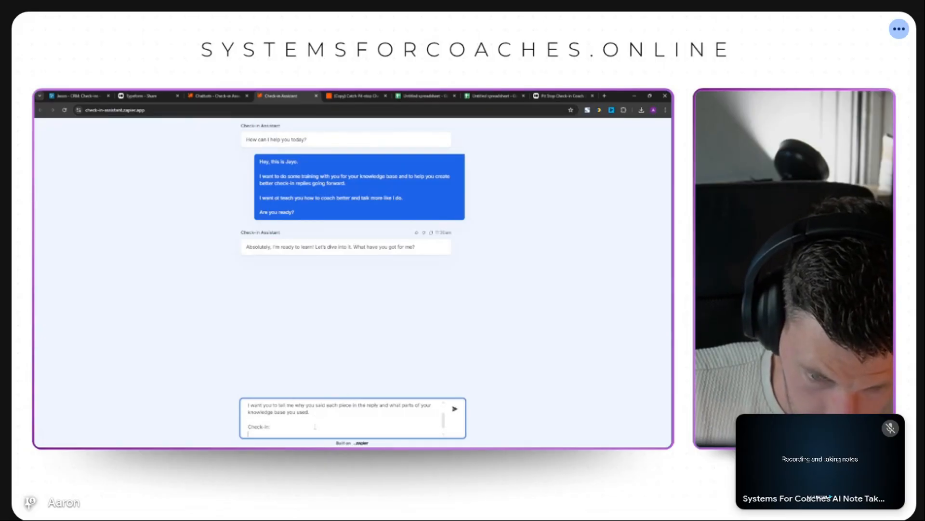
{"action": "key", "text": "ctrl+v"}
{"action": "key", "text": "shift+Return"}
{"action": "key", "text": "shift+Return"}
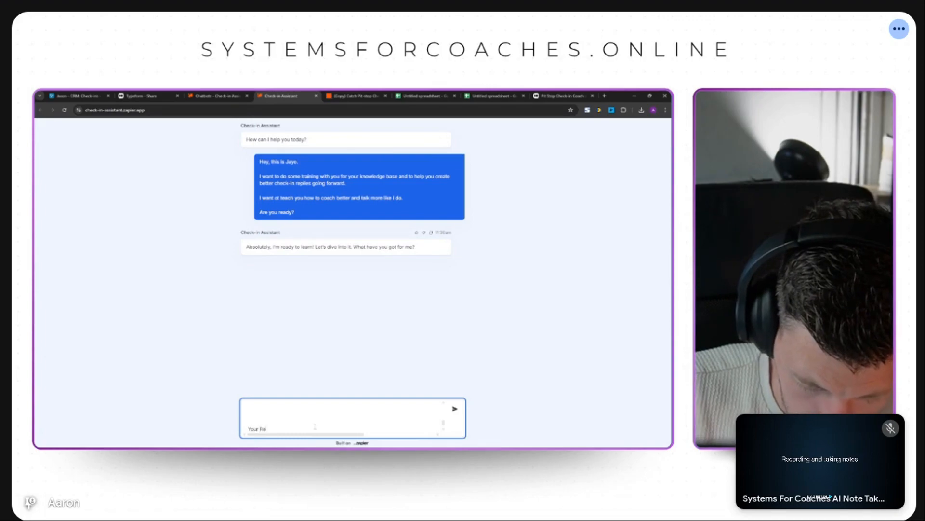
{"action": "type", "text": "Your Reply:"}
{"action": "key", "text": "shift+Return"}
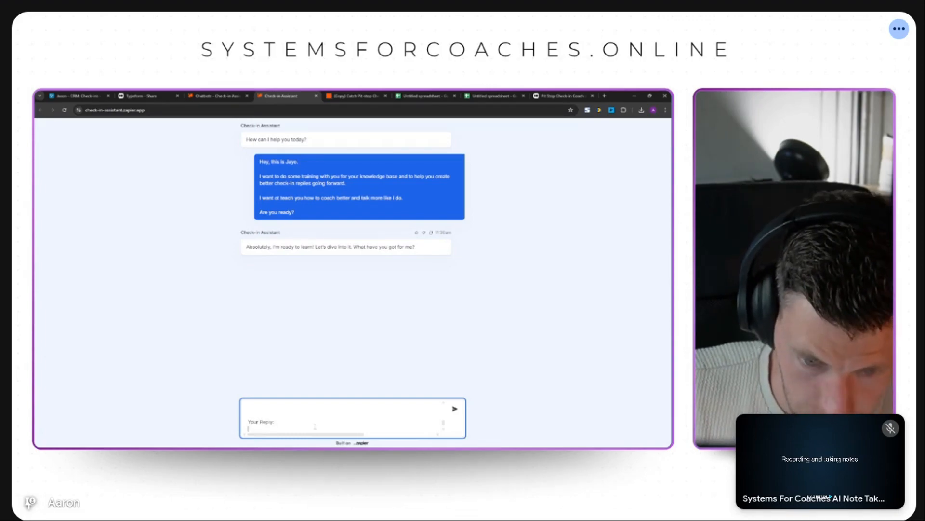
- Switch to the client's check-in record in Airtable and select the entire text of its AI Recommendations field for copying
{"action": "left_click", "coordinate": [84, 96]}
{"action": "scroll", "coordinate": [308, 333], "scroll_direction": "down", "scroll_amount": 5}
{"action": "scroll", "coordinate": [316, 334], "scroll_direction": "down", "scroll_amount": 15}
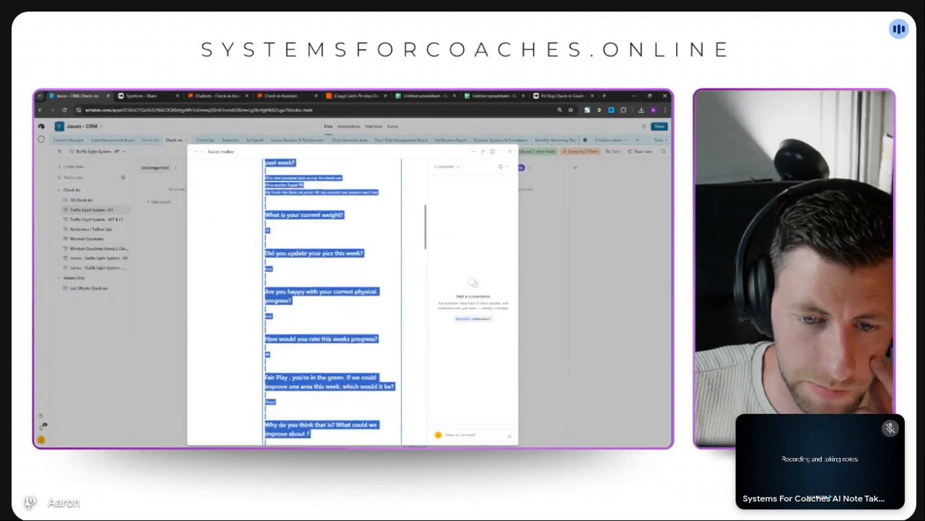
{"action": "scroll", "coordinate": [295, 364], "scroll_direction": "down", "scroll_amount": 3}
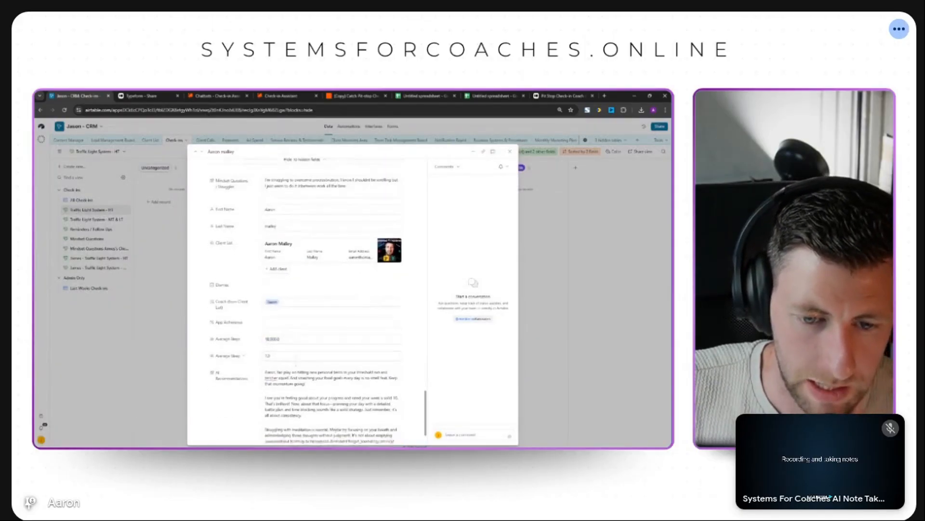
{"action": "left_click_drag", "start_coordinate": [265, 320], "coordinate": [383, 414]}
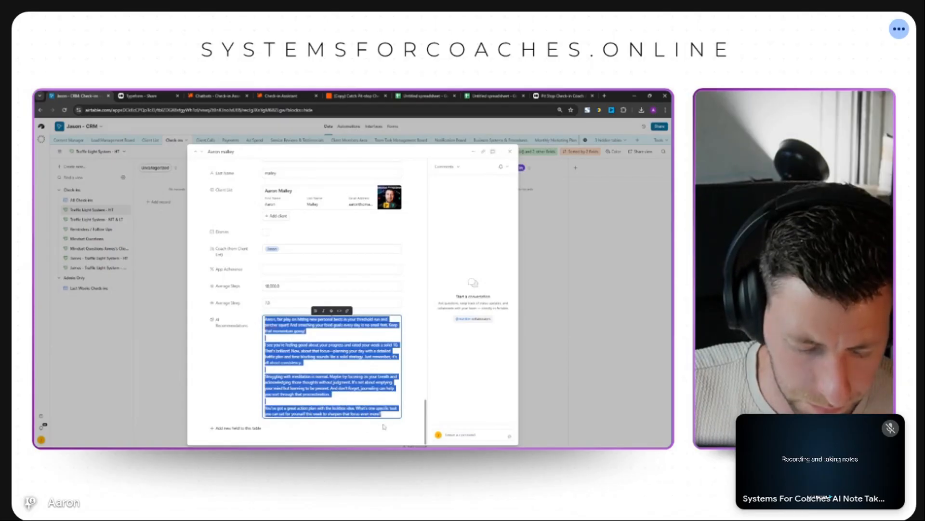
- Paste the copied AI recommendations under "Your Reply:" in the Check-in Assistant chat and send the message
{"action": "left_click", "coordinate": [202, 96]}
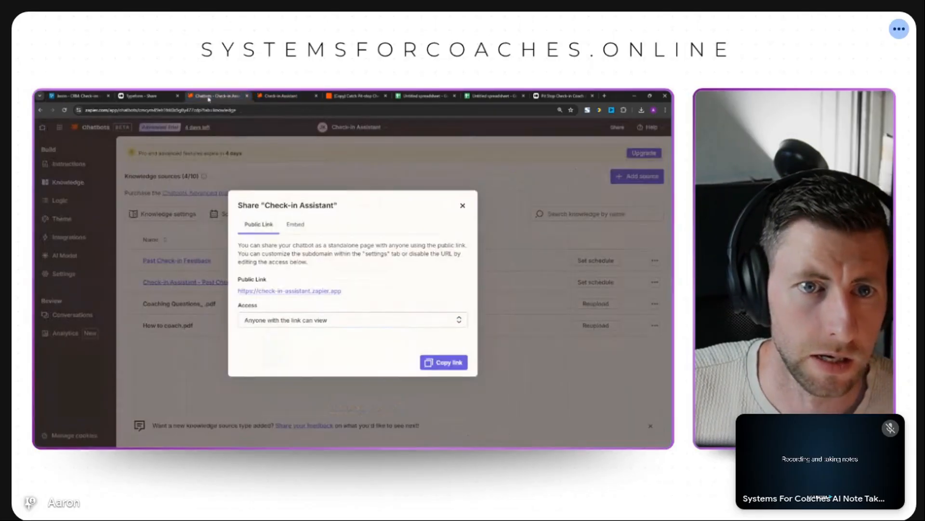
{"action": "left_click", "coordinate": [284, 96]}
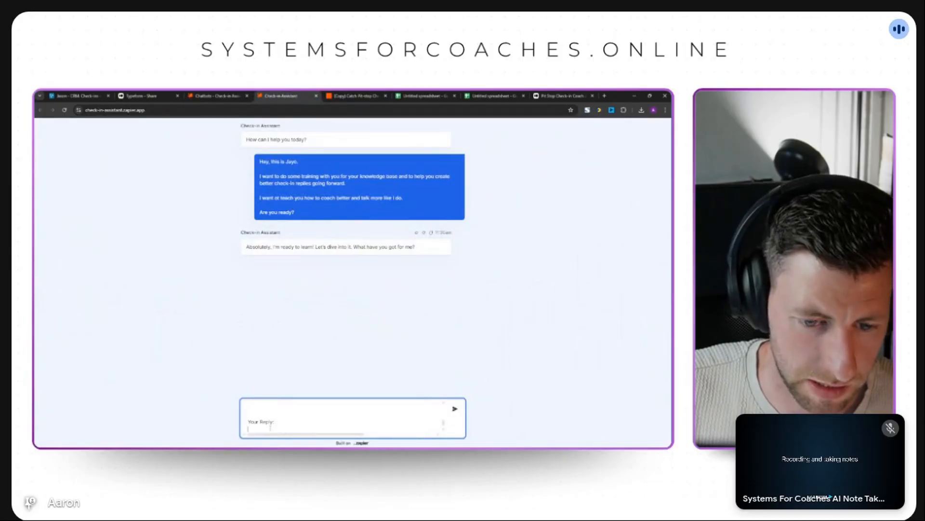
{"action": "type", "text": "You've got a great action plan with the lockbox idea. What's one specific task you can set for yourself this week to sharpen that focus even more?"}
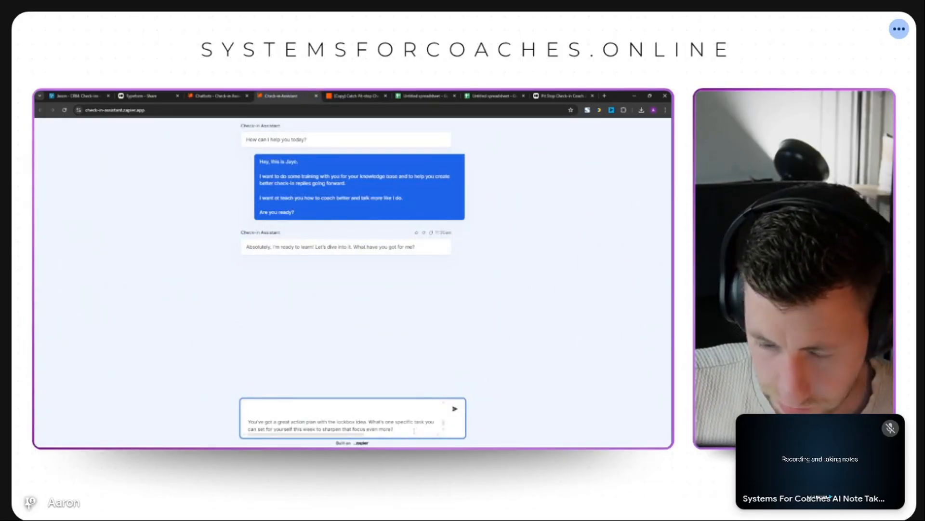
{"action": "key", "text": "Return"}
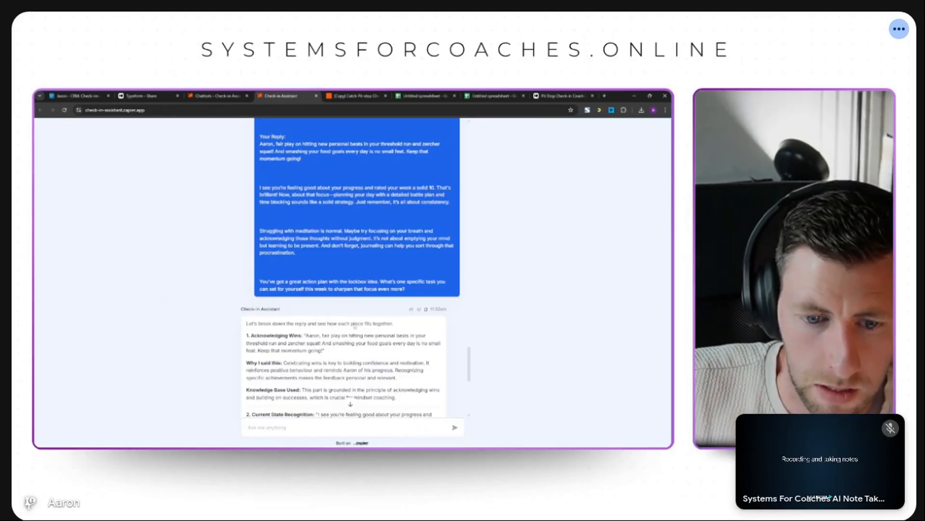
- Read through the assistant's breakdown of its reply, examining the reasoning and knowledge base source given for each part
{"action": "scroll", "coordinate": [355, 326], "scroll_direction": "down", "scroll_amount": 2}
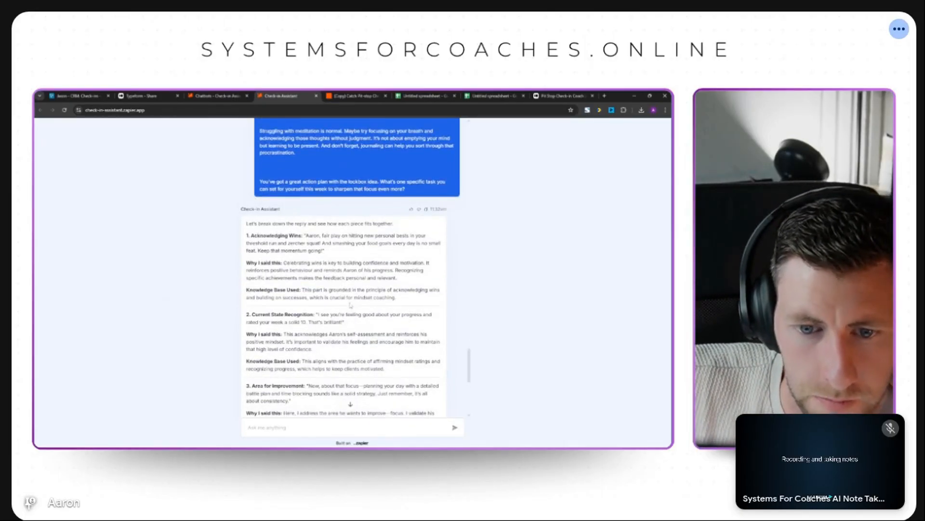
{"action": "left_click", "coordinate": [248, 427]}
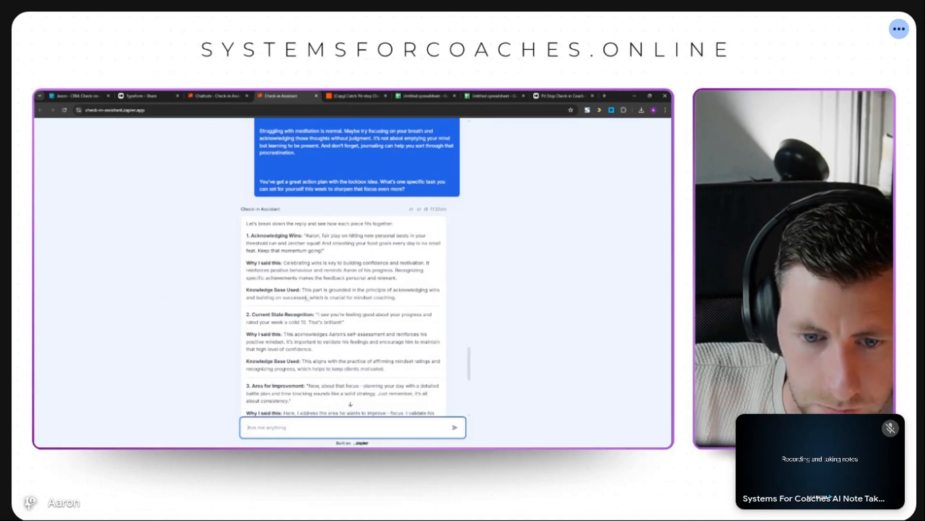
{"action": "scroll", "coordinate": [367, 307], "scroll_direction": "down", "scroll_amount": 1}
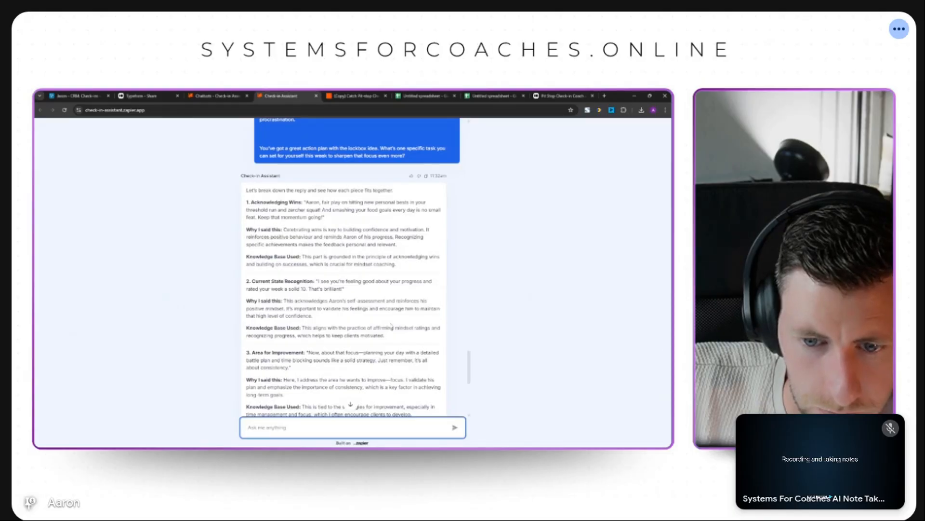
{"action": "scroll", "coordinate": [391, 326], "scroll_direction": "down", "scroll_amount": 2}
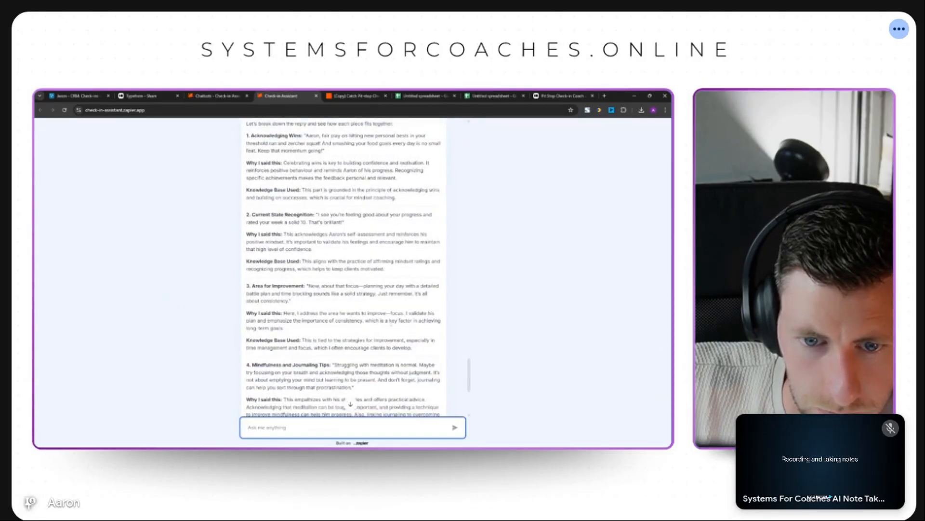
{"action": "scroll", "coordinate": [390, 326], "scroll_direction": "down", "scroll_amount": 3}
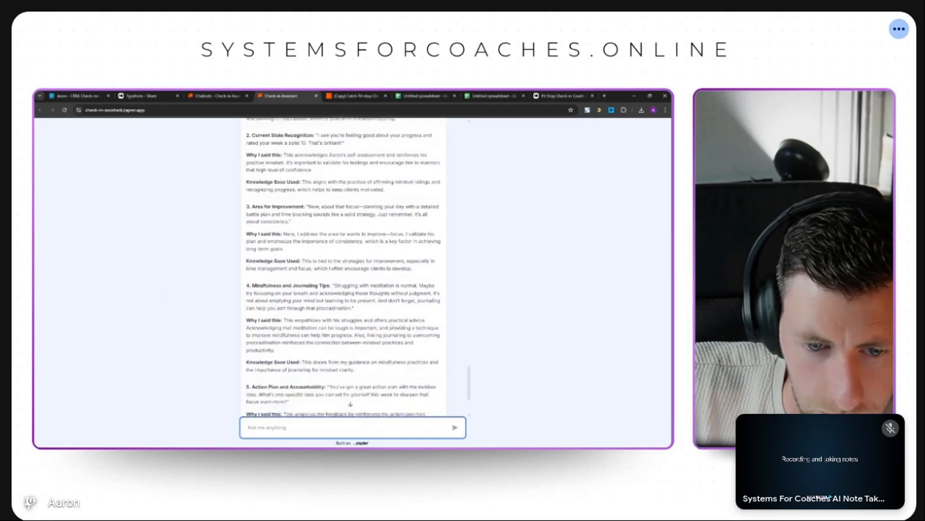
{"action": "scroll", "coordinate": [391, 325], "scroll_direction": "down", "scroll_amount": 3}
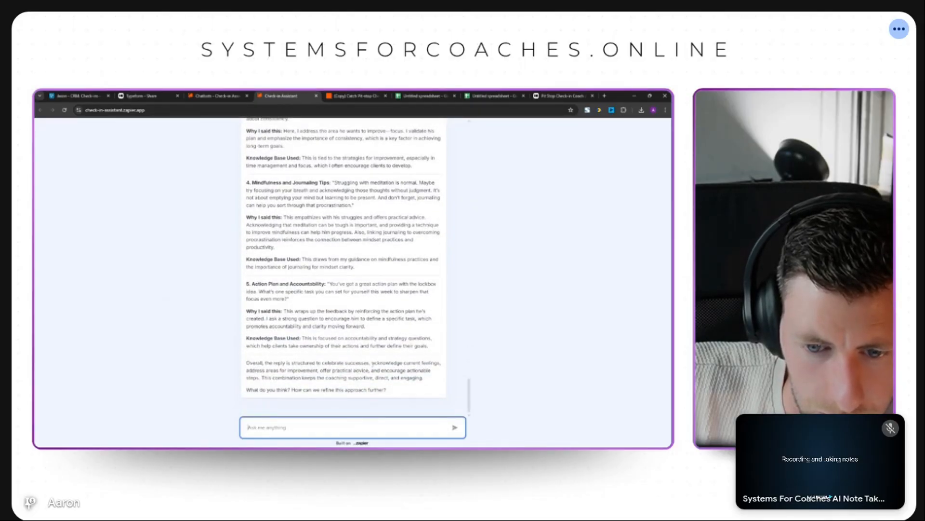
{"action": "left_click", "coordinate": [402, 393]}
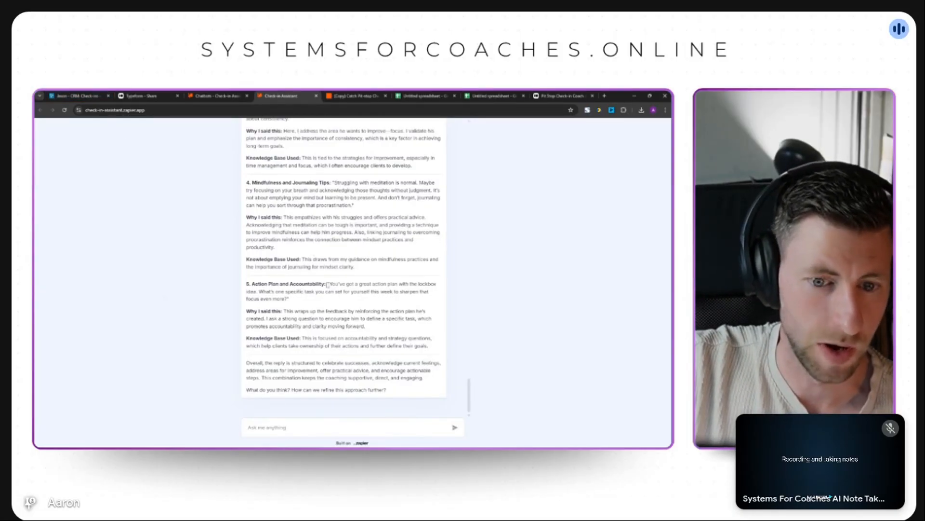
{"action": "scroll", "coordinate": [328, 284], "scroll_direction": "up", "scroll_amount": 5}
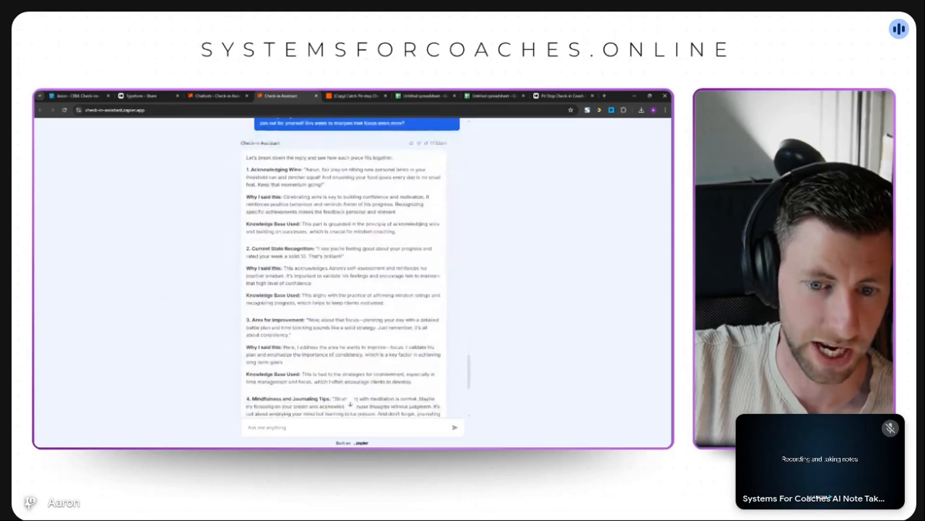
{"action": "scroll", "coordinate": [330, 305], "scroll_direction": "down", "scroll_amount": 3}
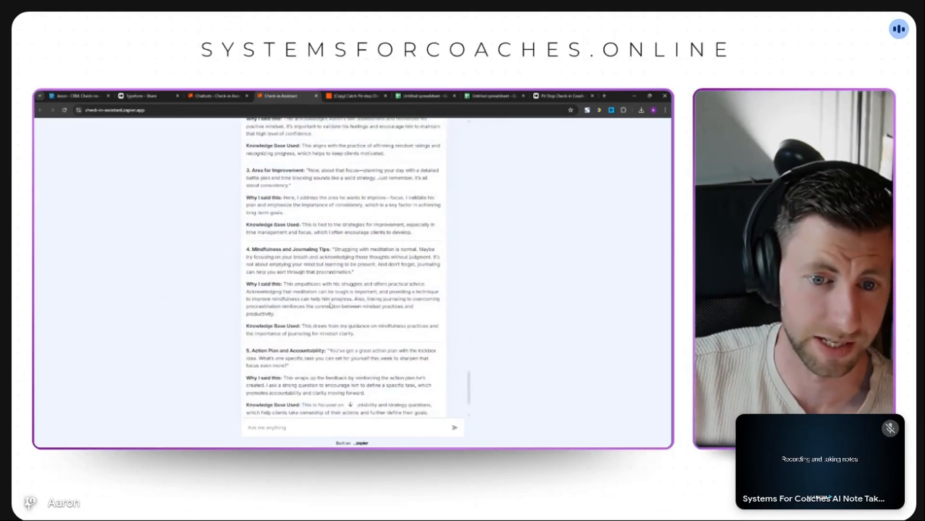